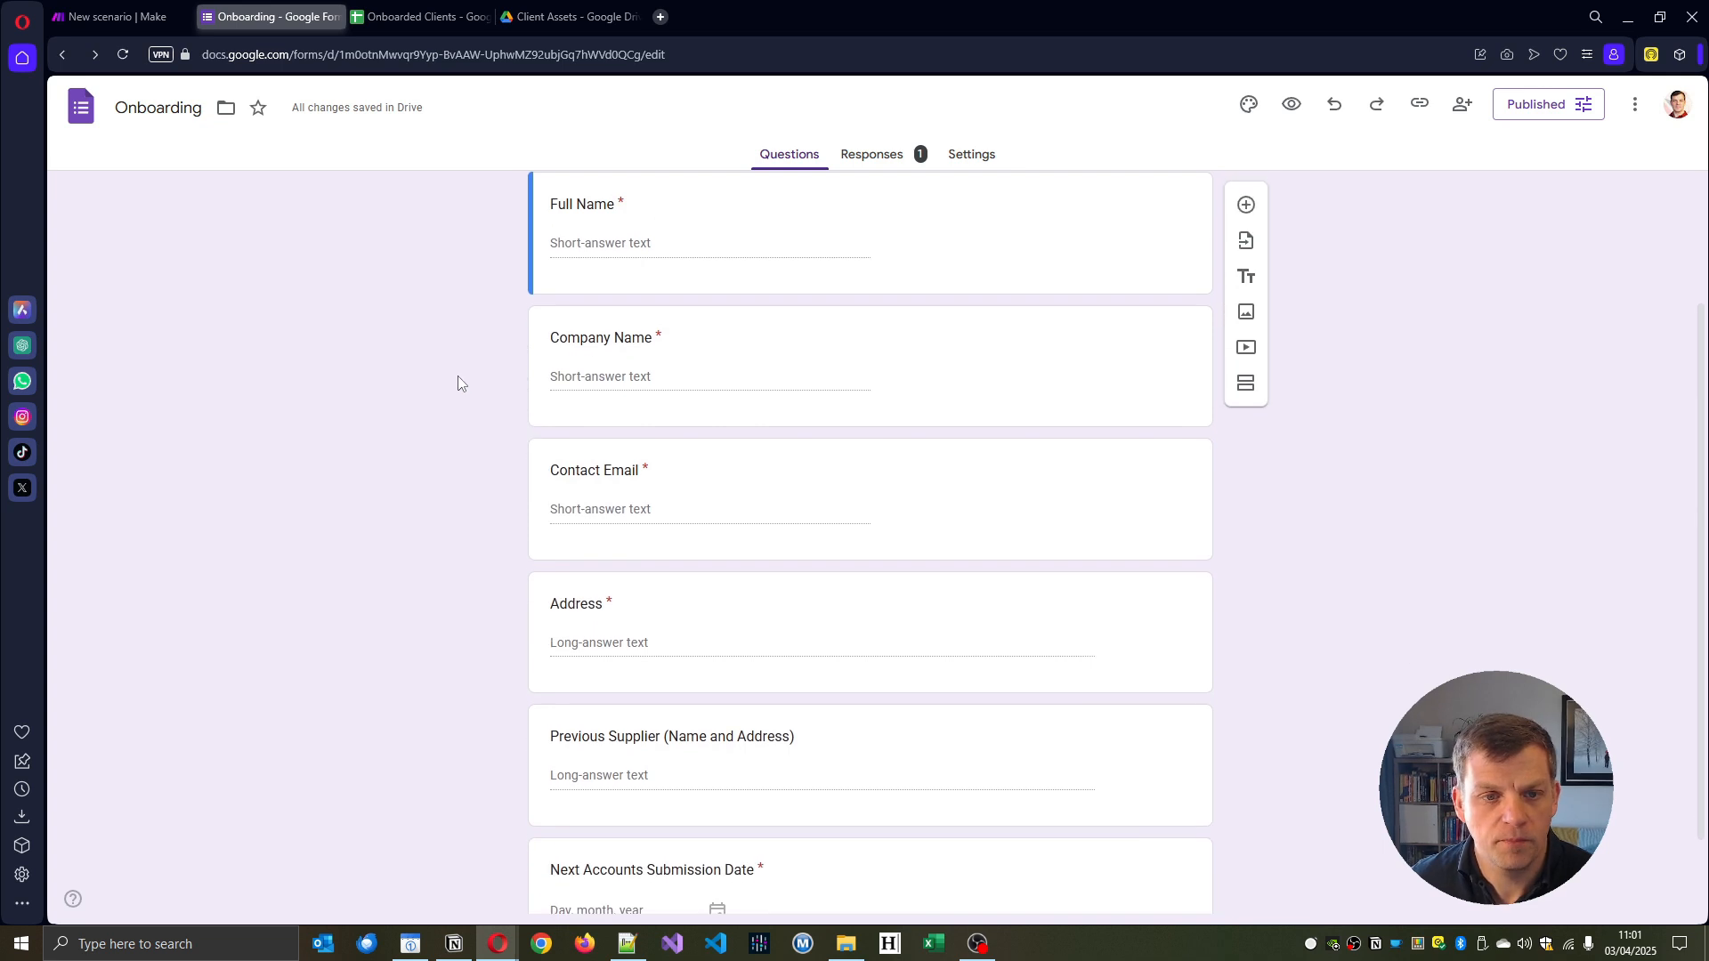
Look through all questions of the Onboarding form, from Full Name to Next Accounts Submission Date.
{"action": "scroll", "coordinate": [490, 530], "scroll_direction": "down", "scroll_amount": 1}
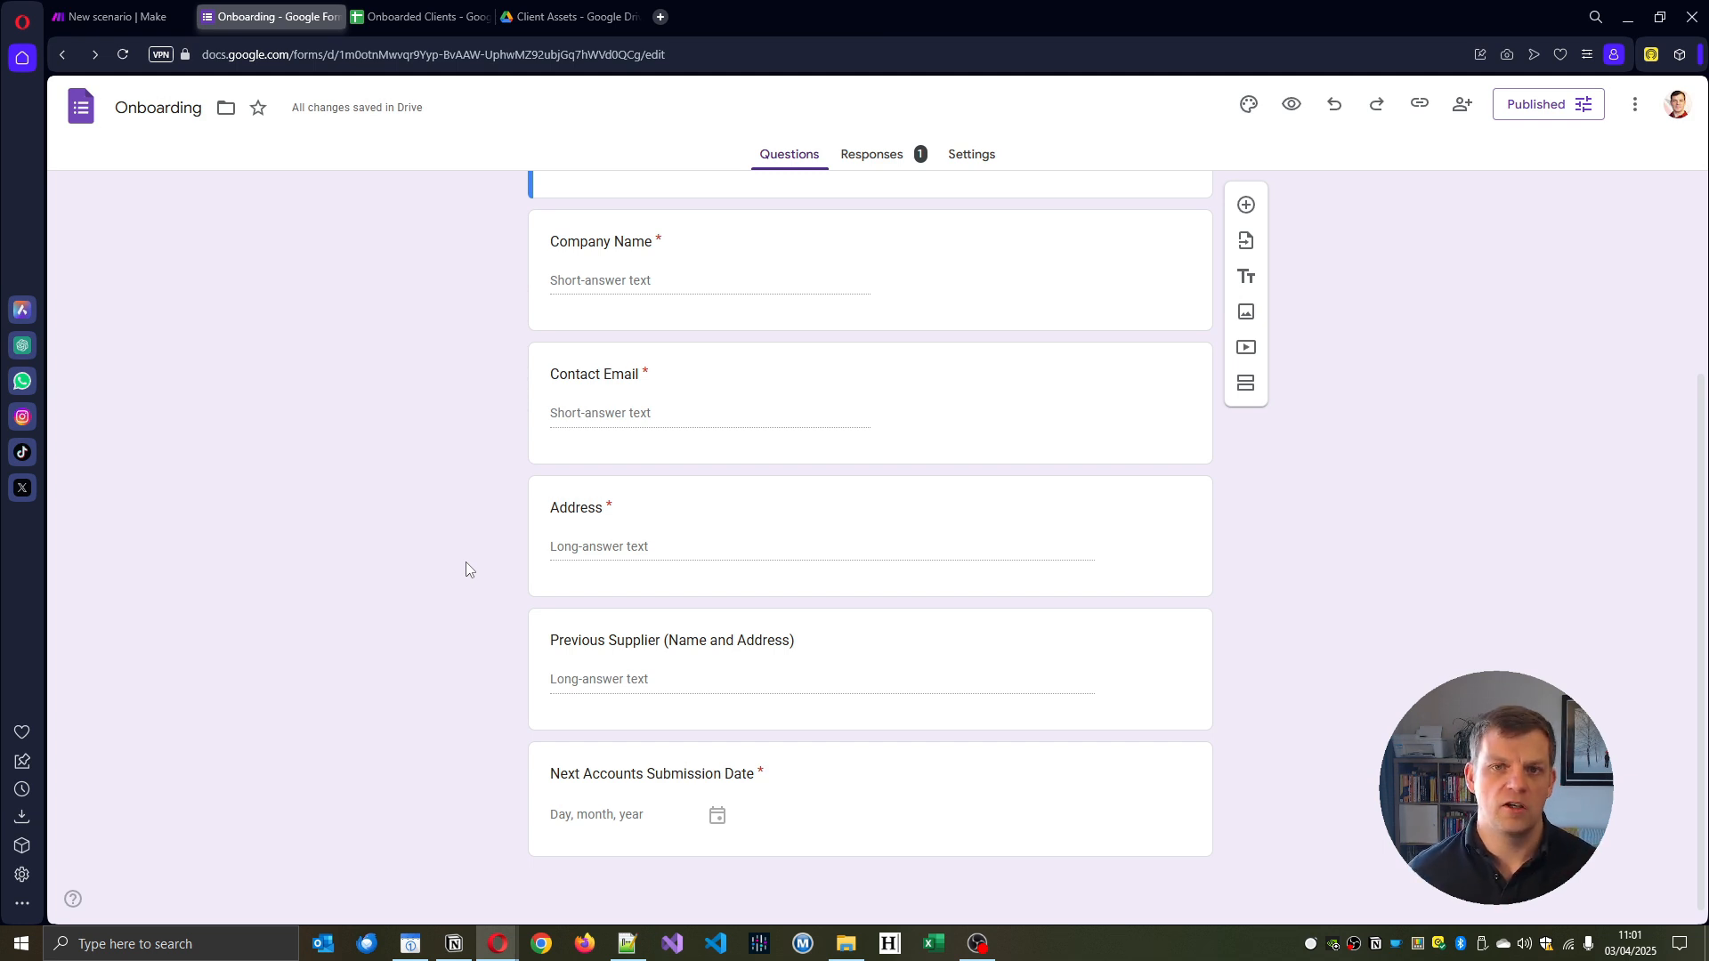
{"action": "scroll", "coordinate": [466, 455], "scroll_direction": "up", "scroll_amount": 3}
{"action": "scroll", "coordinate": [435, 451], "scroll_direction": "down", "scroll_amount": 3}
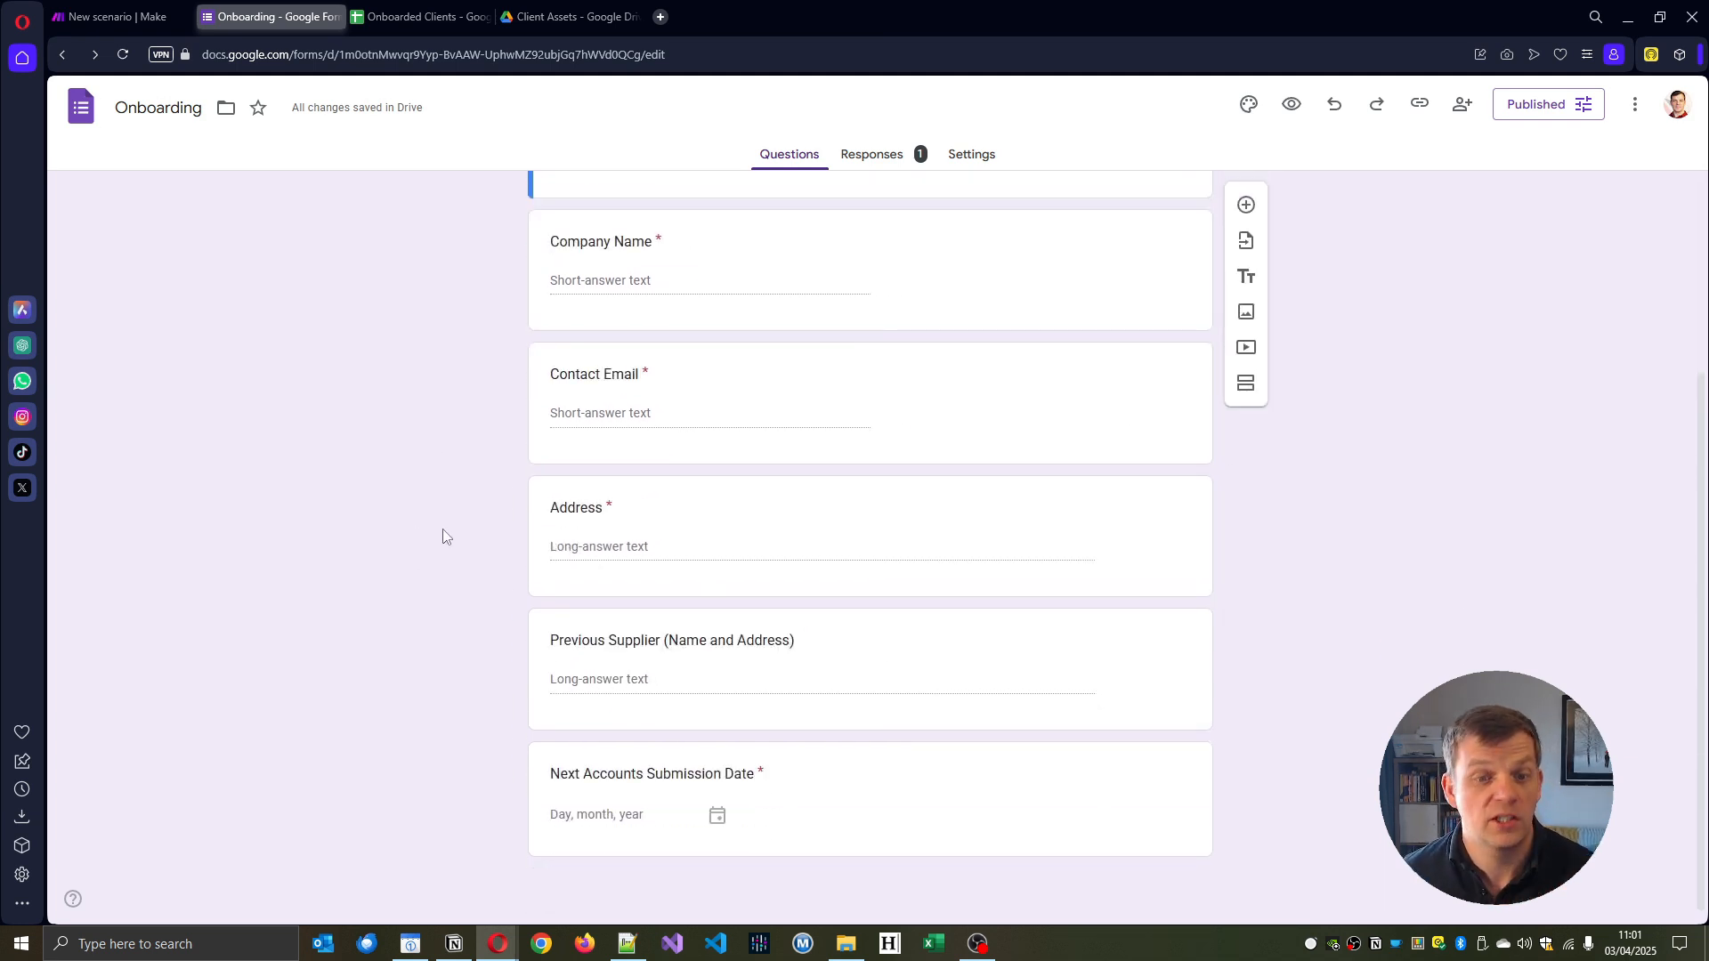
{"action": "scroll", "coordinate": [463, 454], "scroll_direction": "up", "scroll_amount": 3}
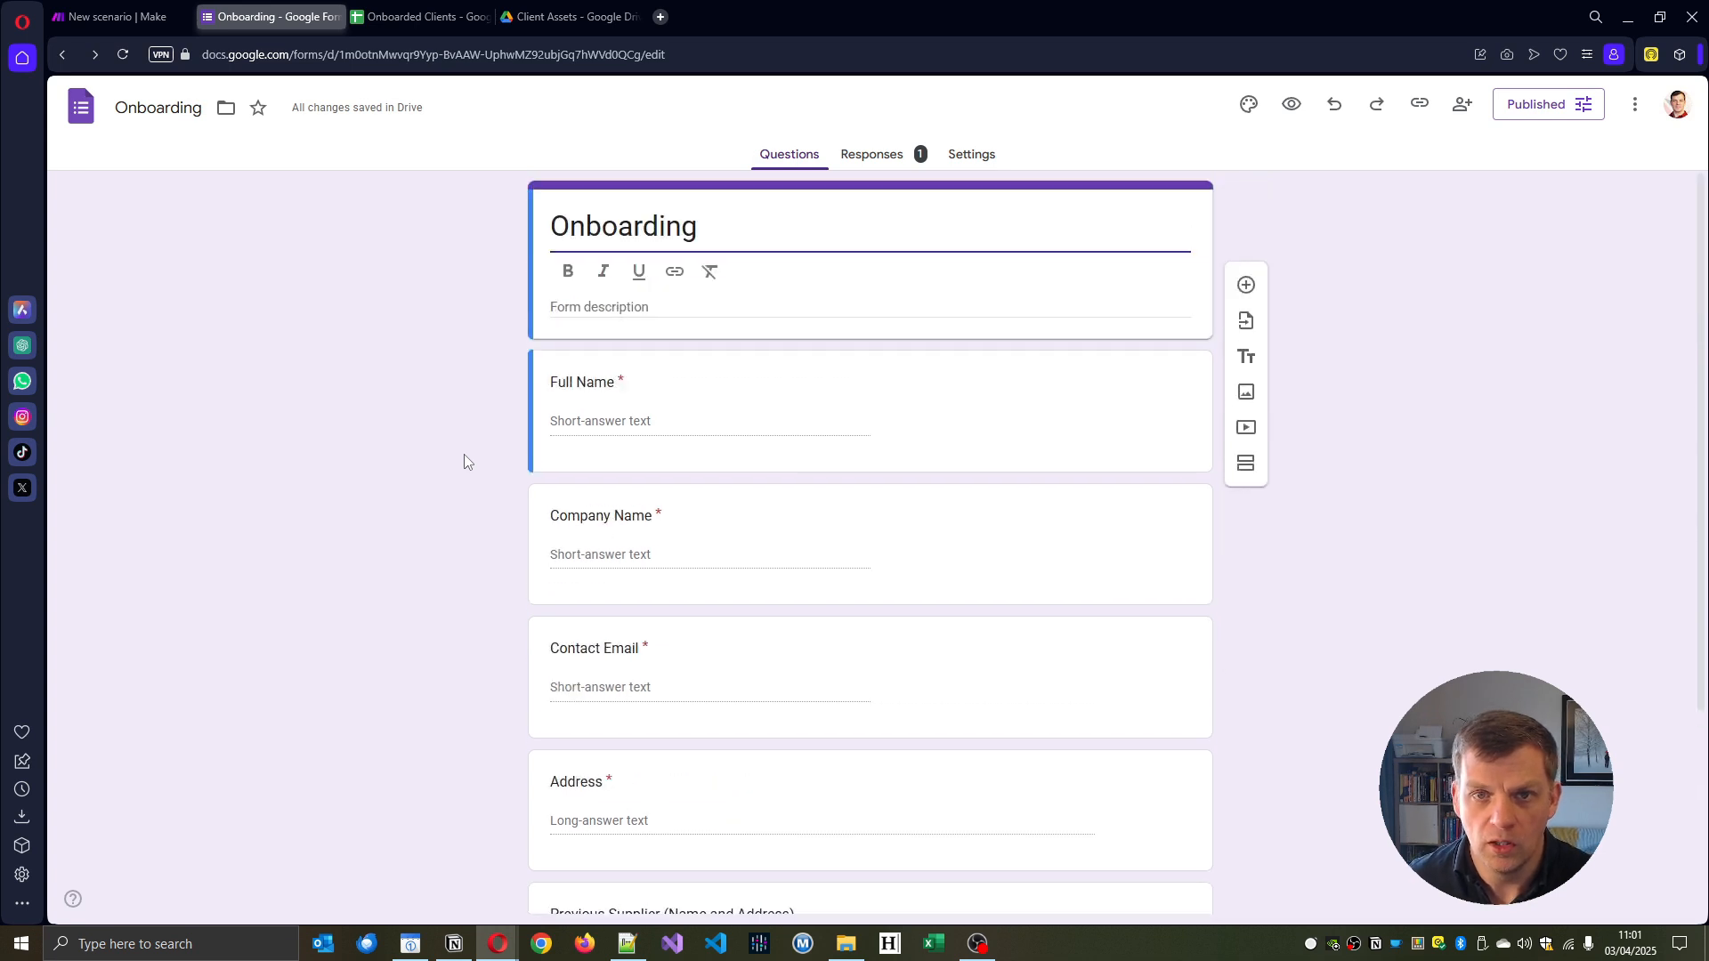
Review the Onboarding form's response summary for every question, down to the Next Accounts Submission Date.
{"action": "left_click", "coordinate": [894, 157]}
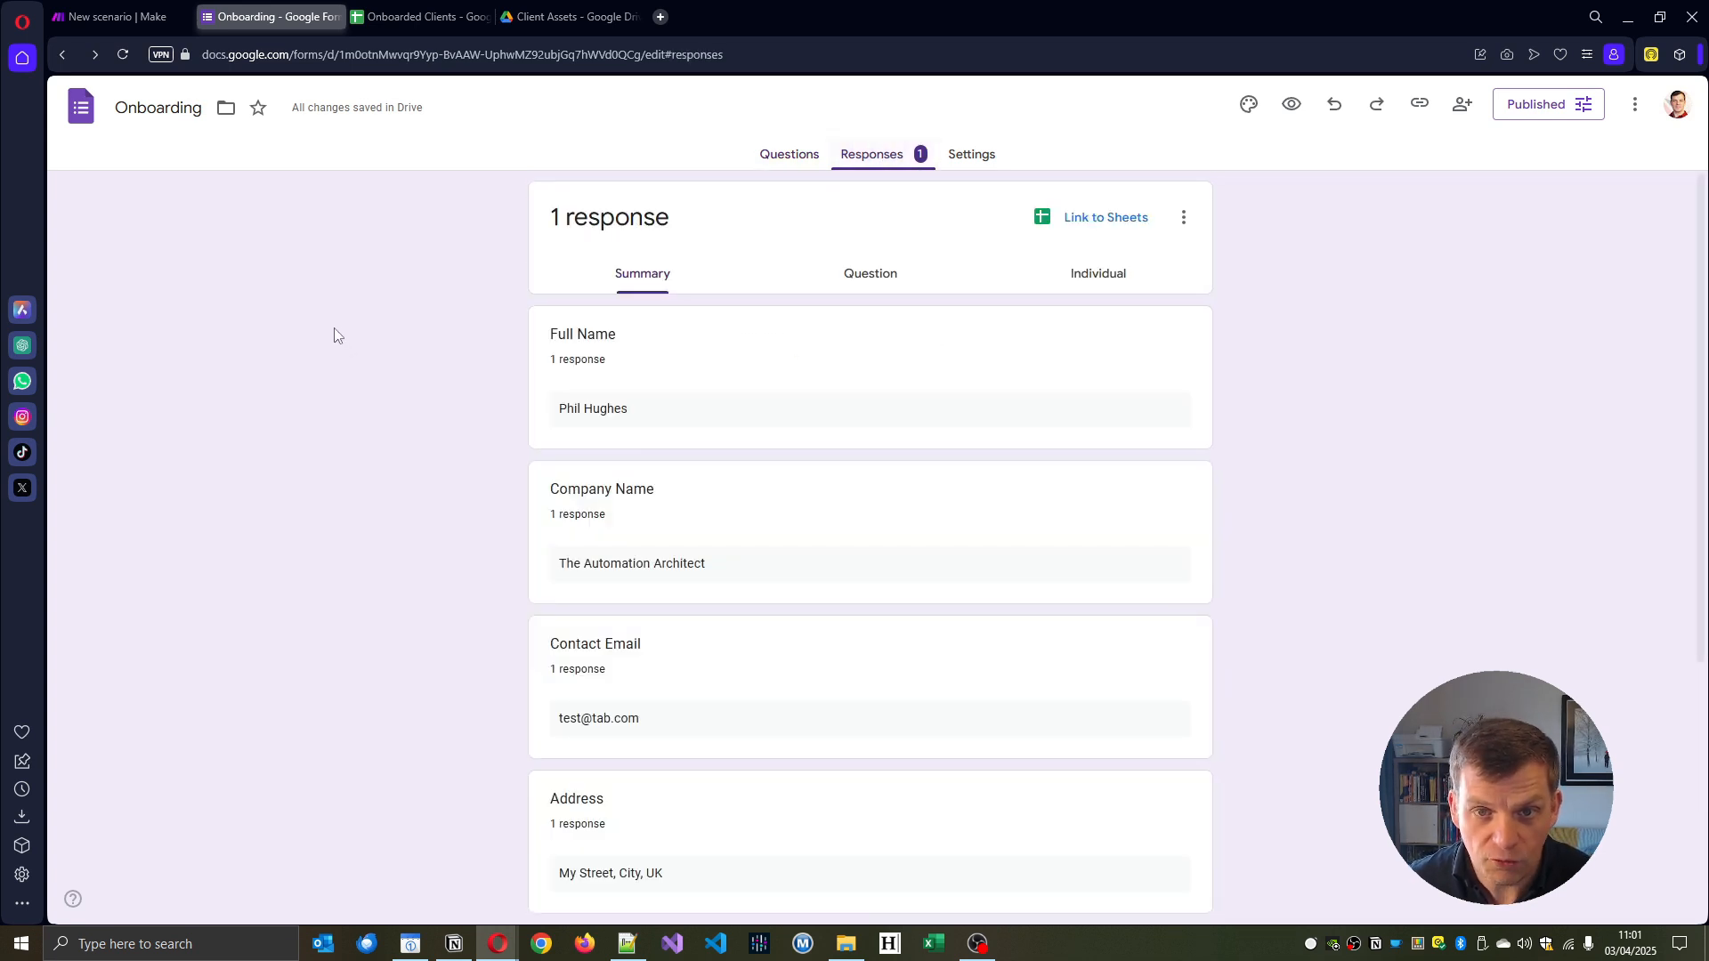
{"action": "scroll", "coordinate": [446, 389], "scroll_direction": "down", "scroll_amount": 2}
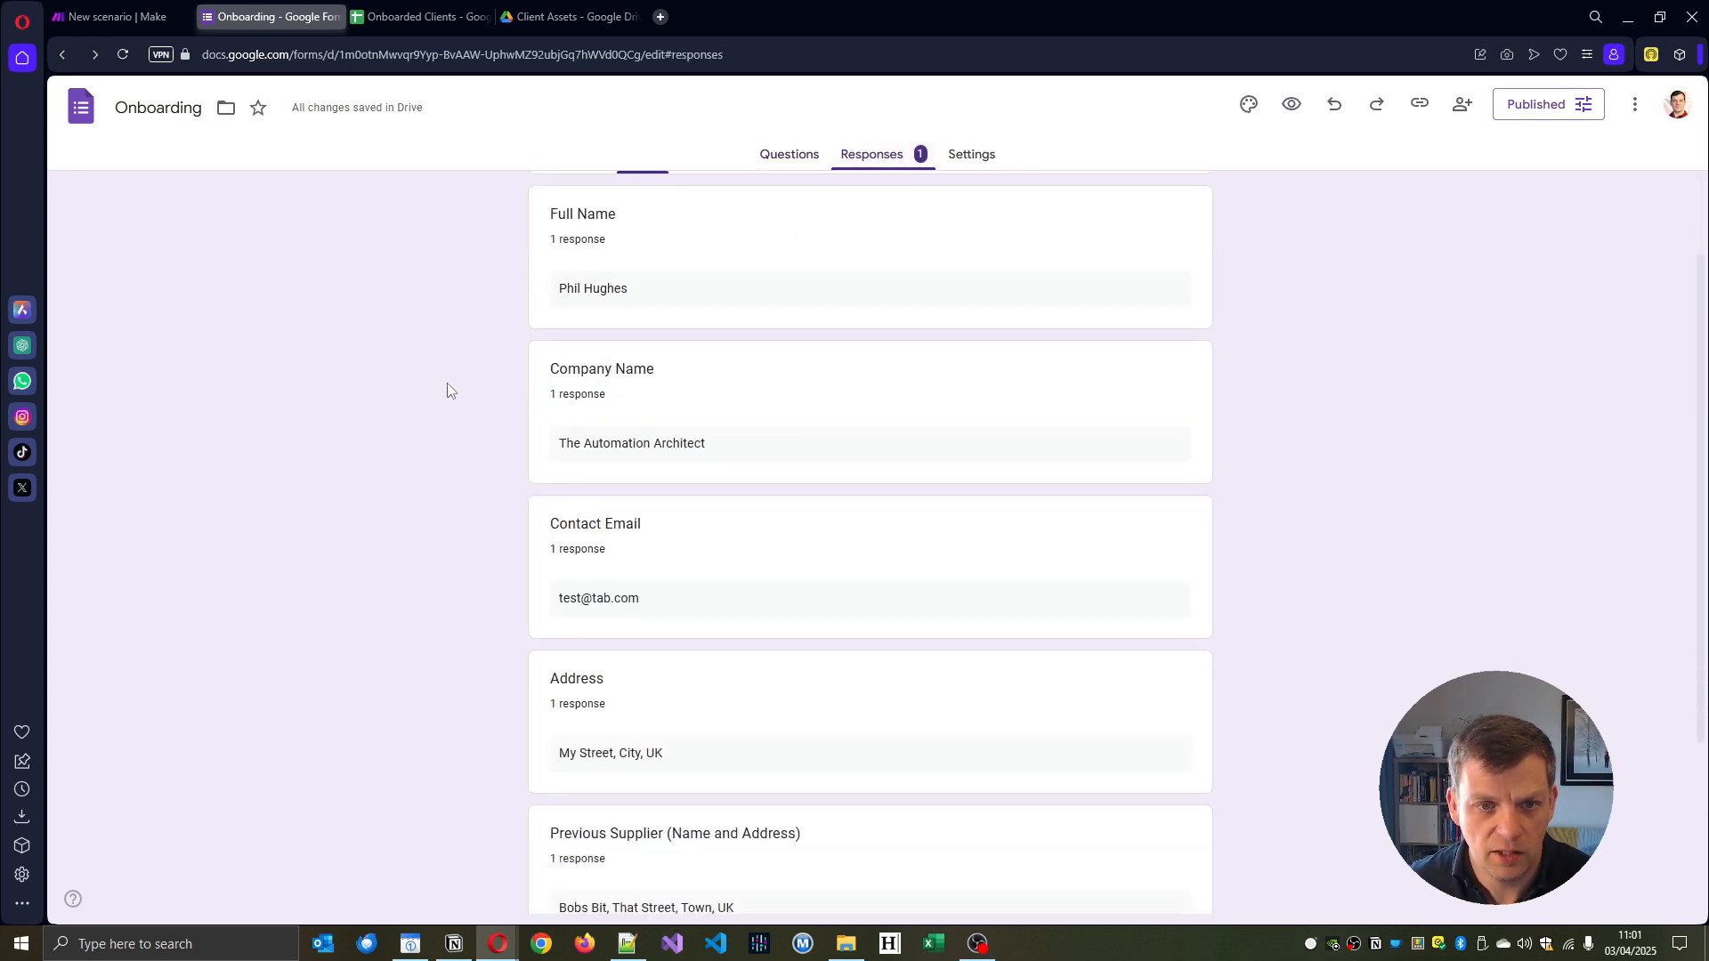
{"action": "scroll", "coordinate": [424, 466], "scroll_direction": "up", "scroll_amount": 1}
{"action": "scroll", "coordinate": [408, 498], "scroll_direction": "down", "scroll_amount": 3}
{"action": "scroll", "coordinate": [406, 498], "scroll_direction": "down", "scroll_amount": 1}
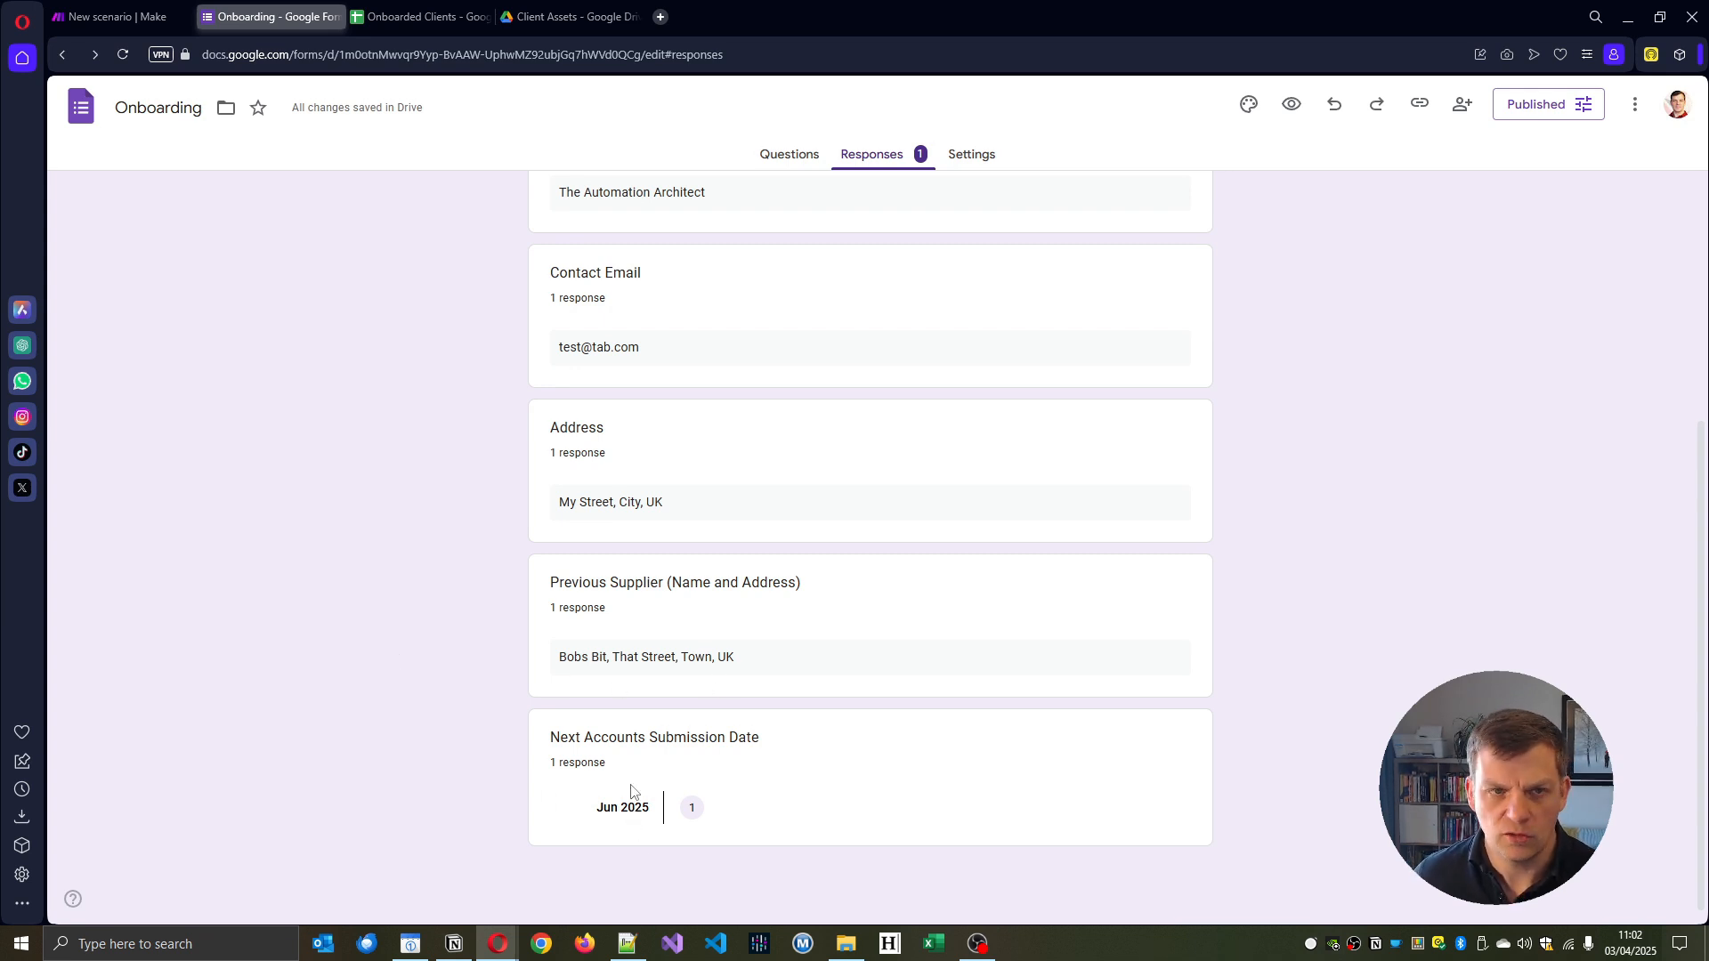
{"action": "scroll", "coordinate": [409, 499], "scroll_direction": "up", "scroll_amount": 4}
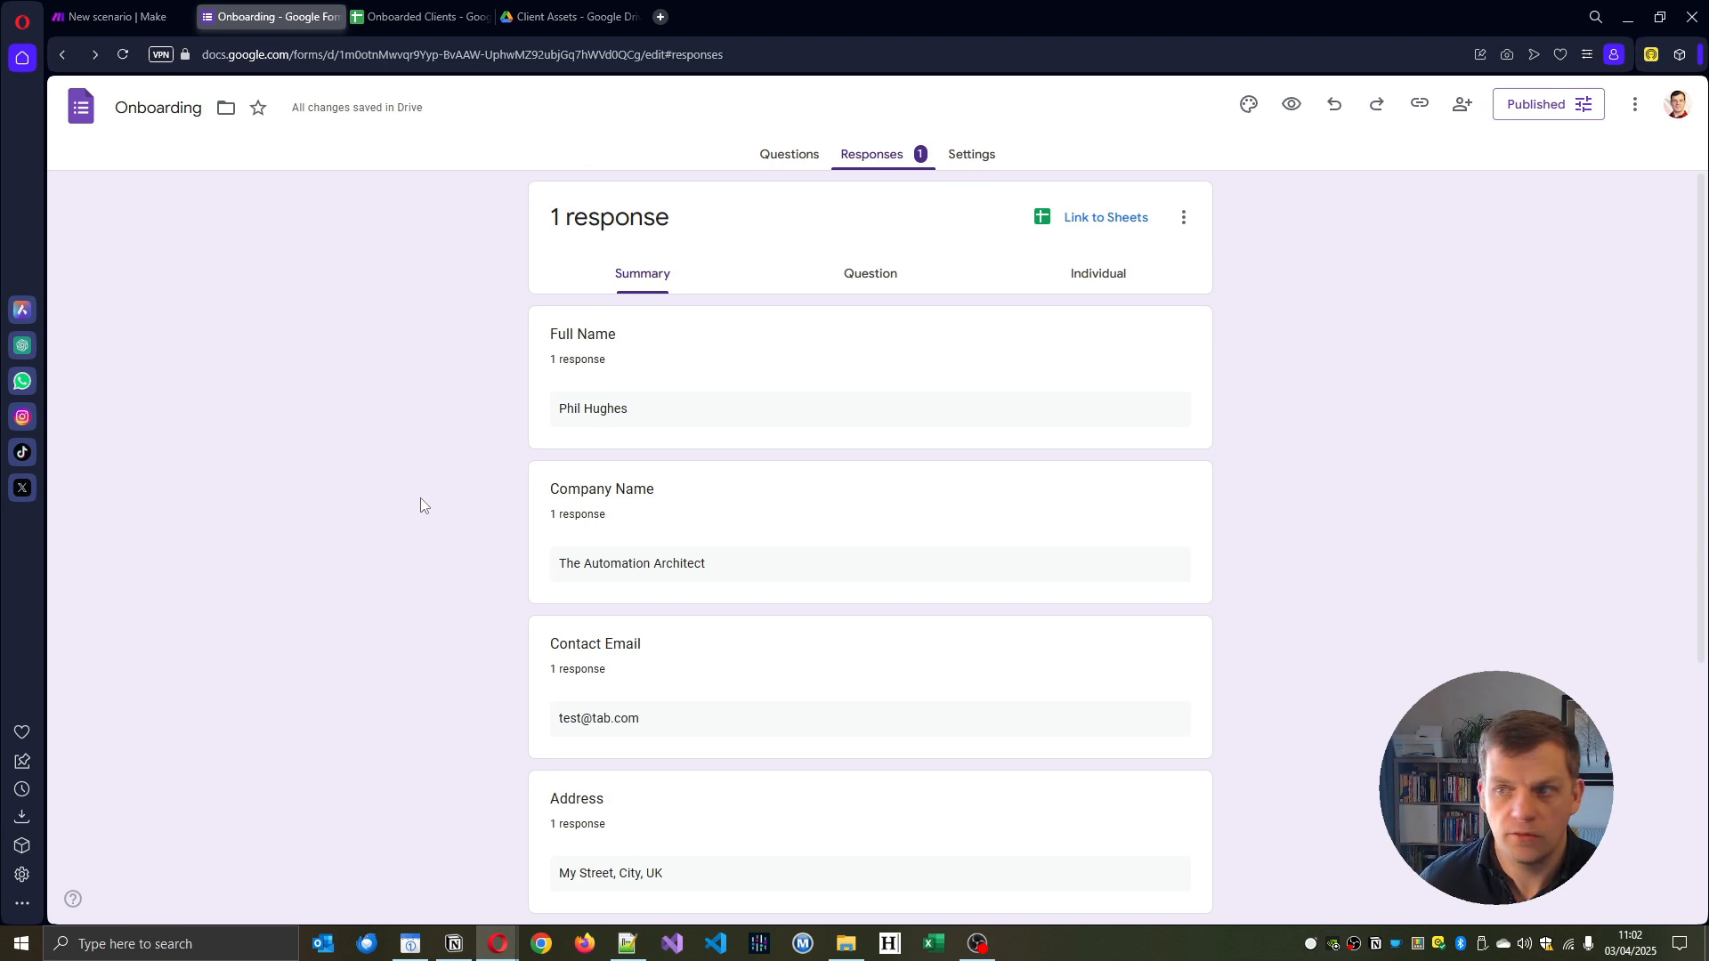
Switch to the Onboarded Clients spreadsheet and check the Name, Company, Reference and Status columns in the first empty row.
{"action": "left_click", "coordinate": [397, 18]}
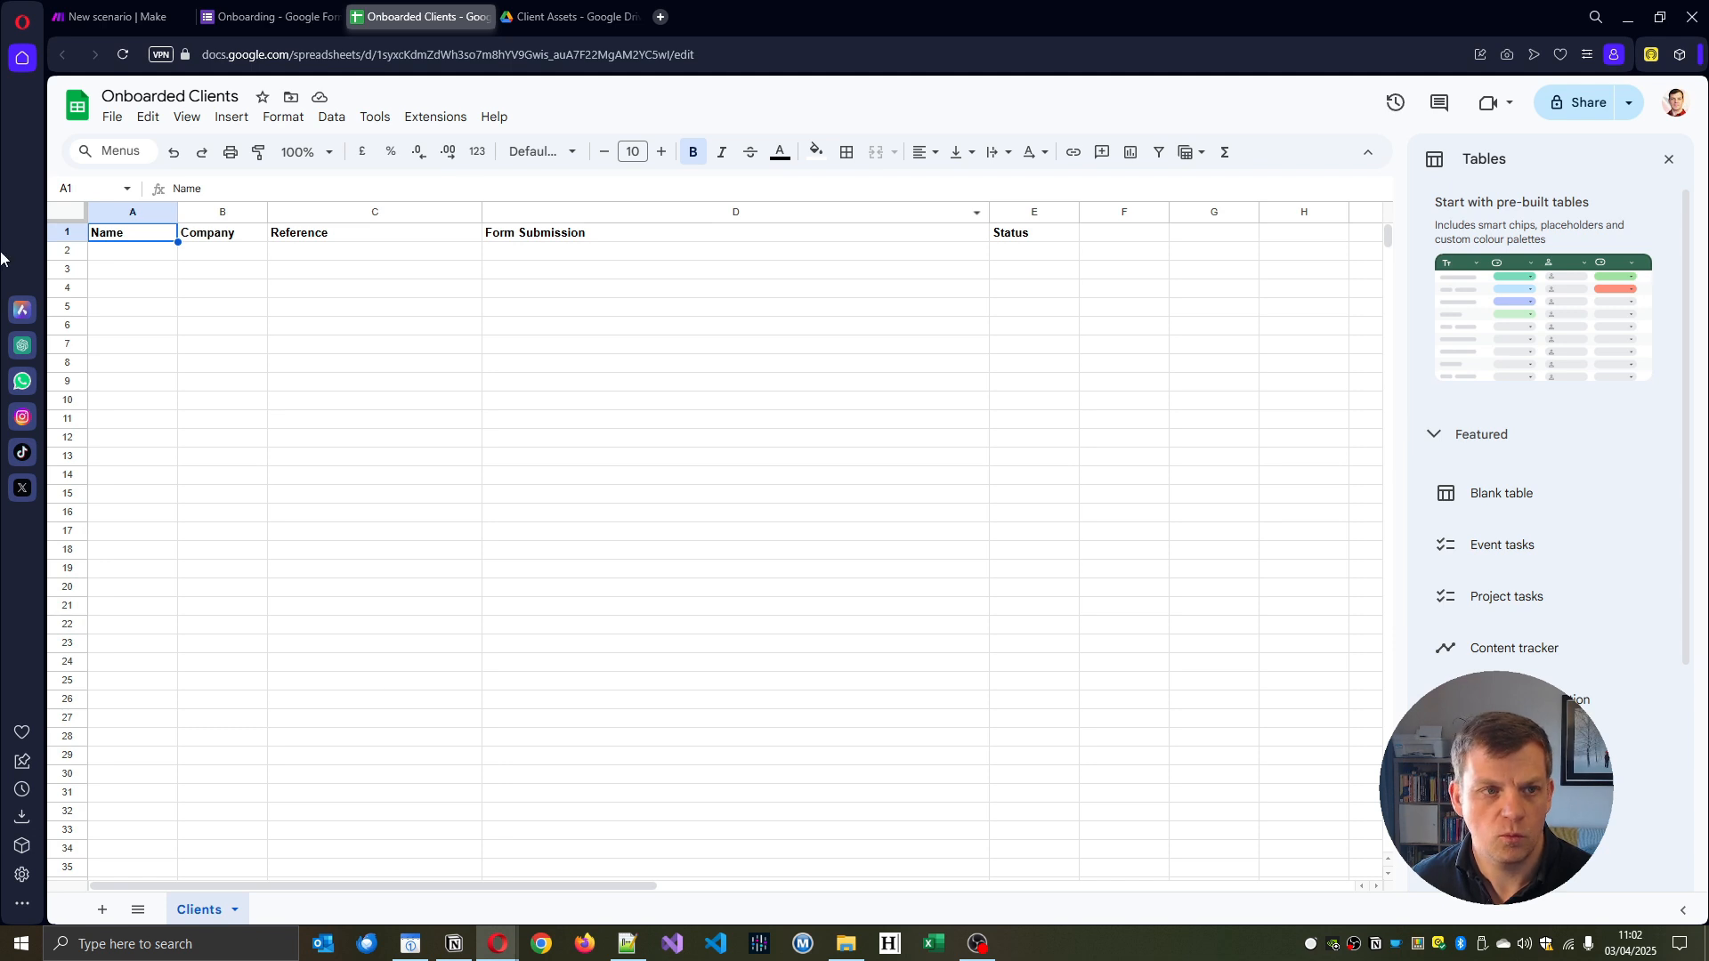
{"action": "left_click", "coordinate": [160, 254]}
{"action": "left_click", "coordinate": [237, 252]}
{"action": "left_click", "coordinate": [295, 254]}
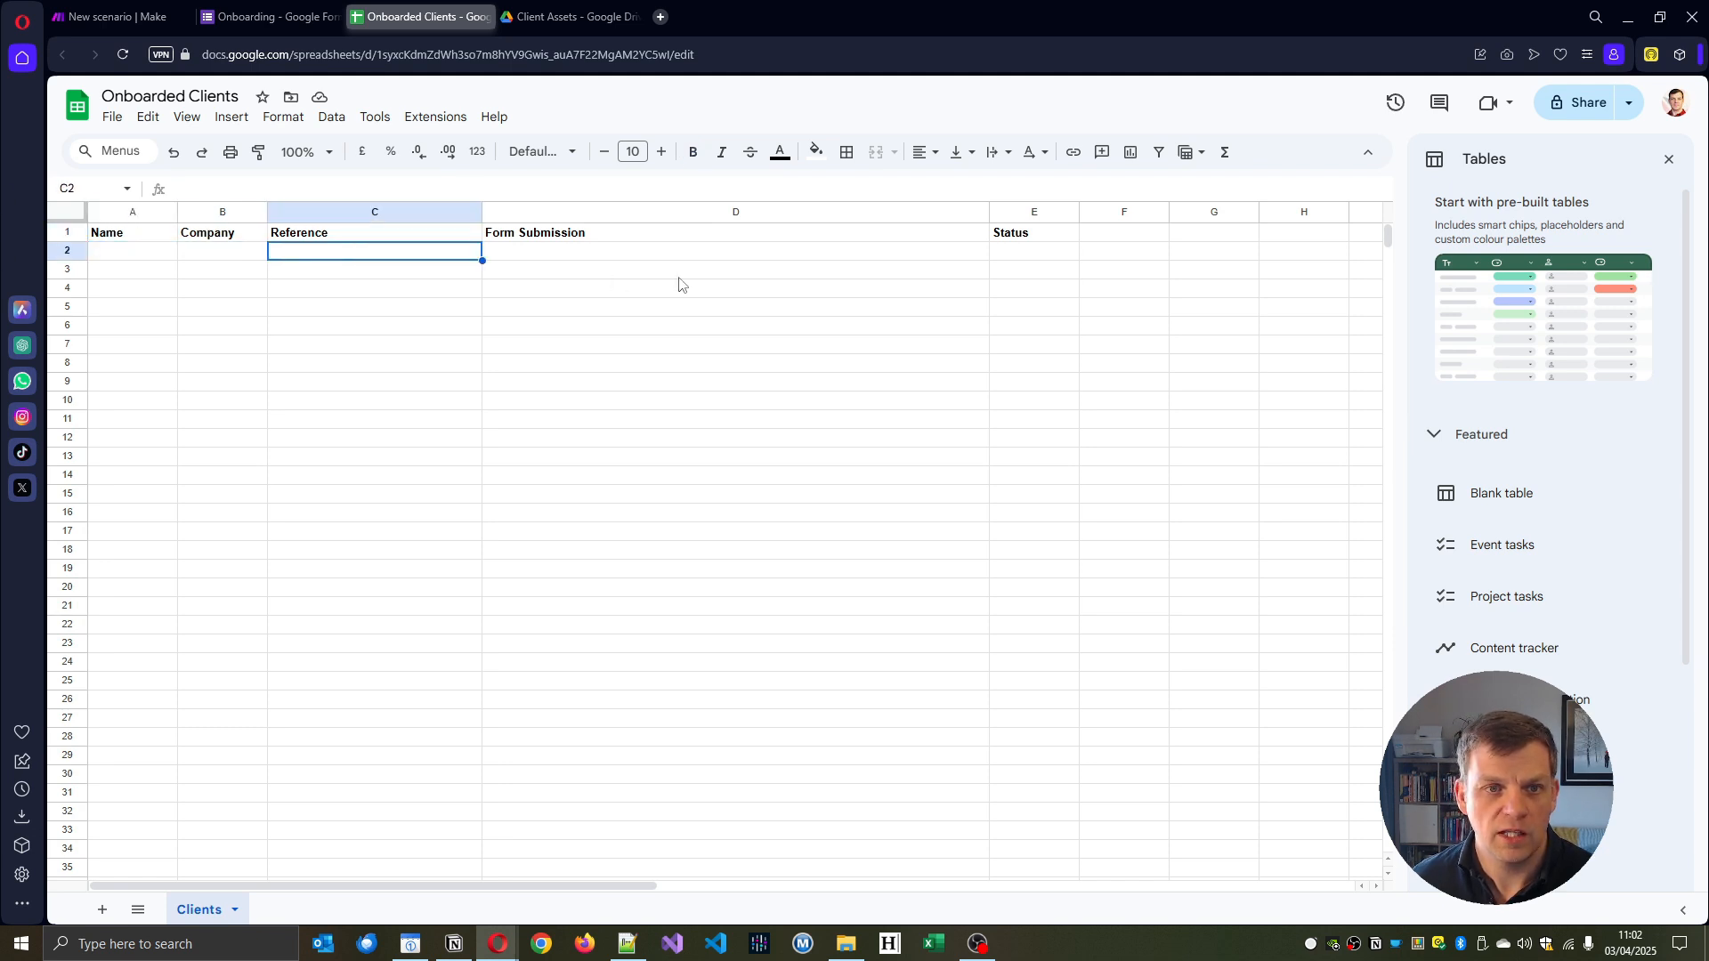
{"action": "left_click", "coordinate": [164, 252]}
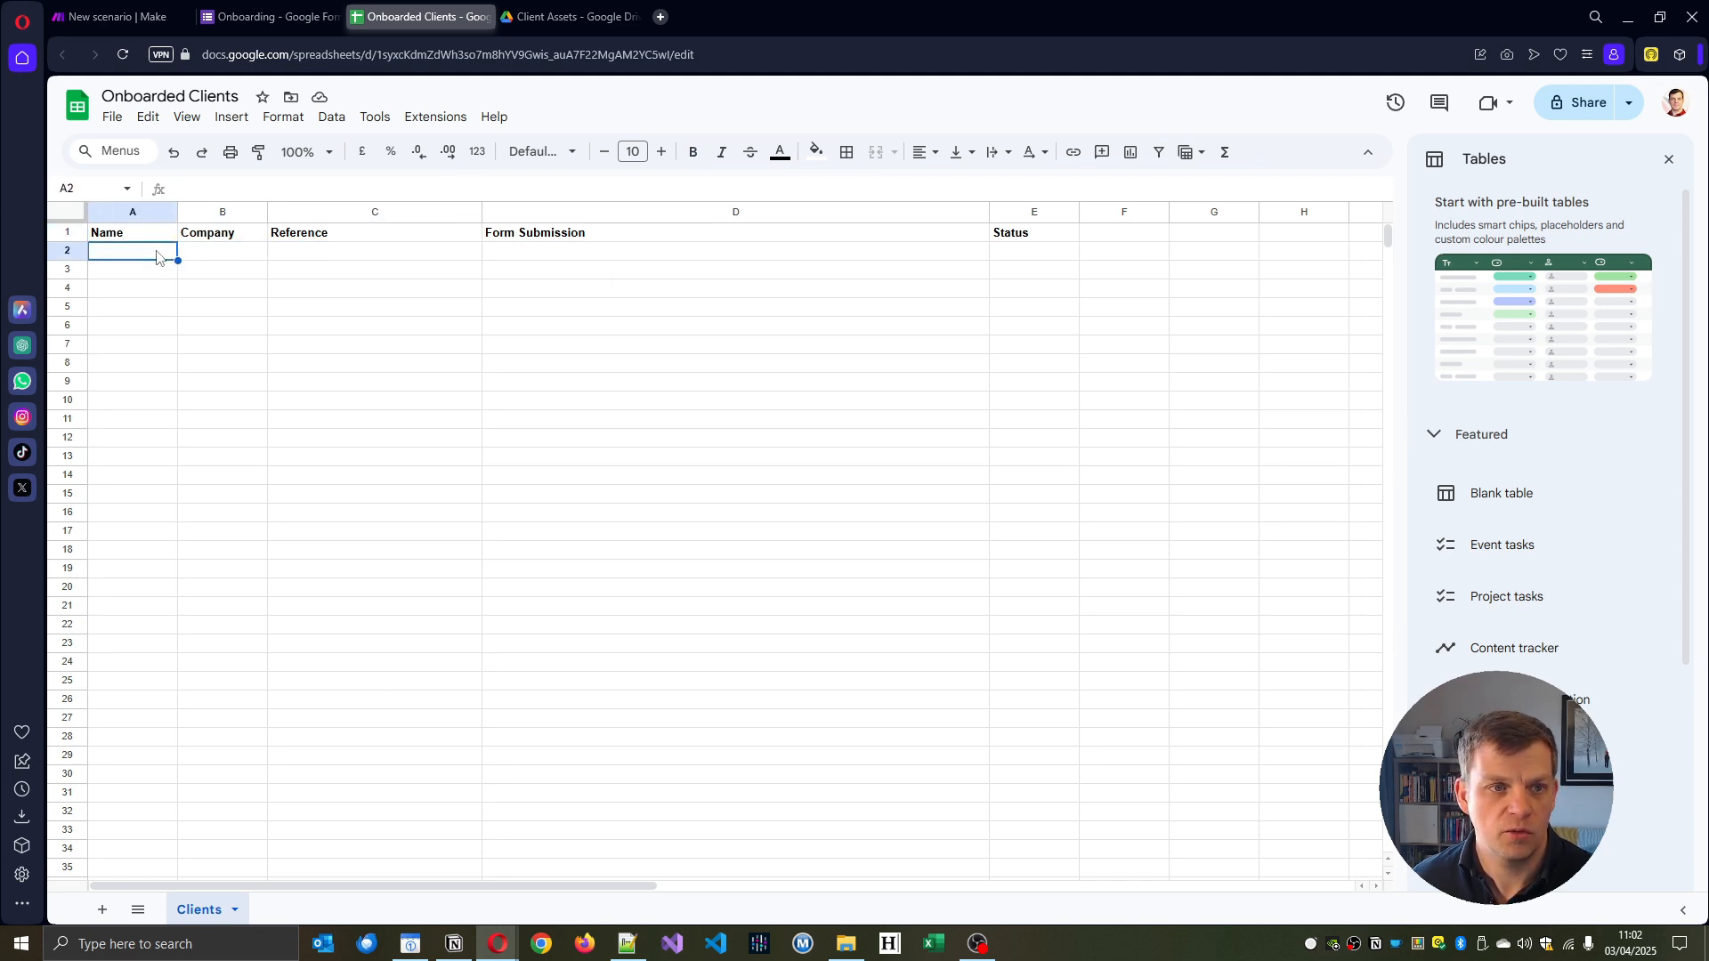
{"action": "left_click", "coordinate": [207, 252]}
{"action": "left_click", "coordinate": [999, 259]}
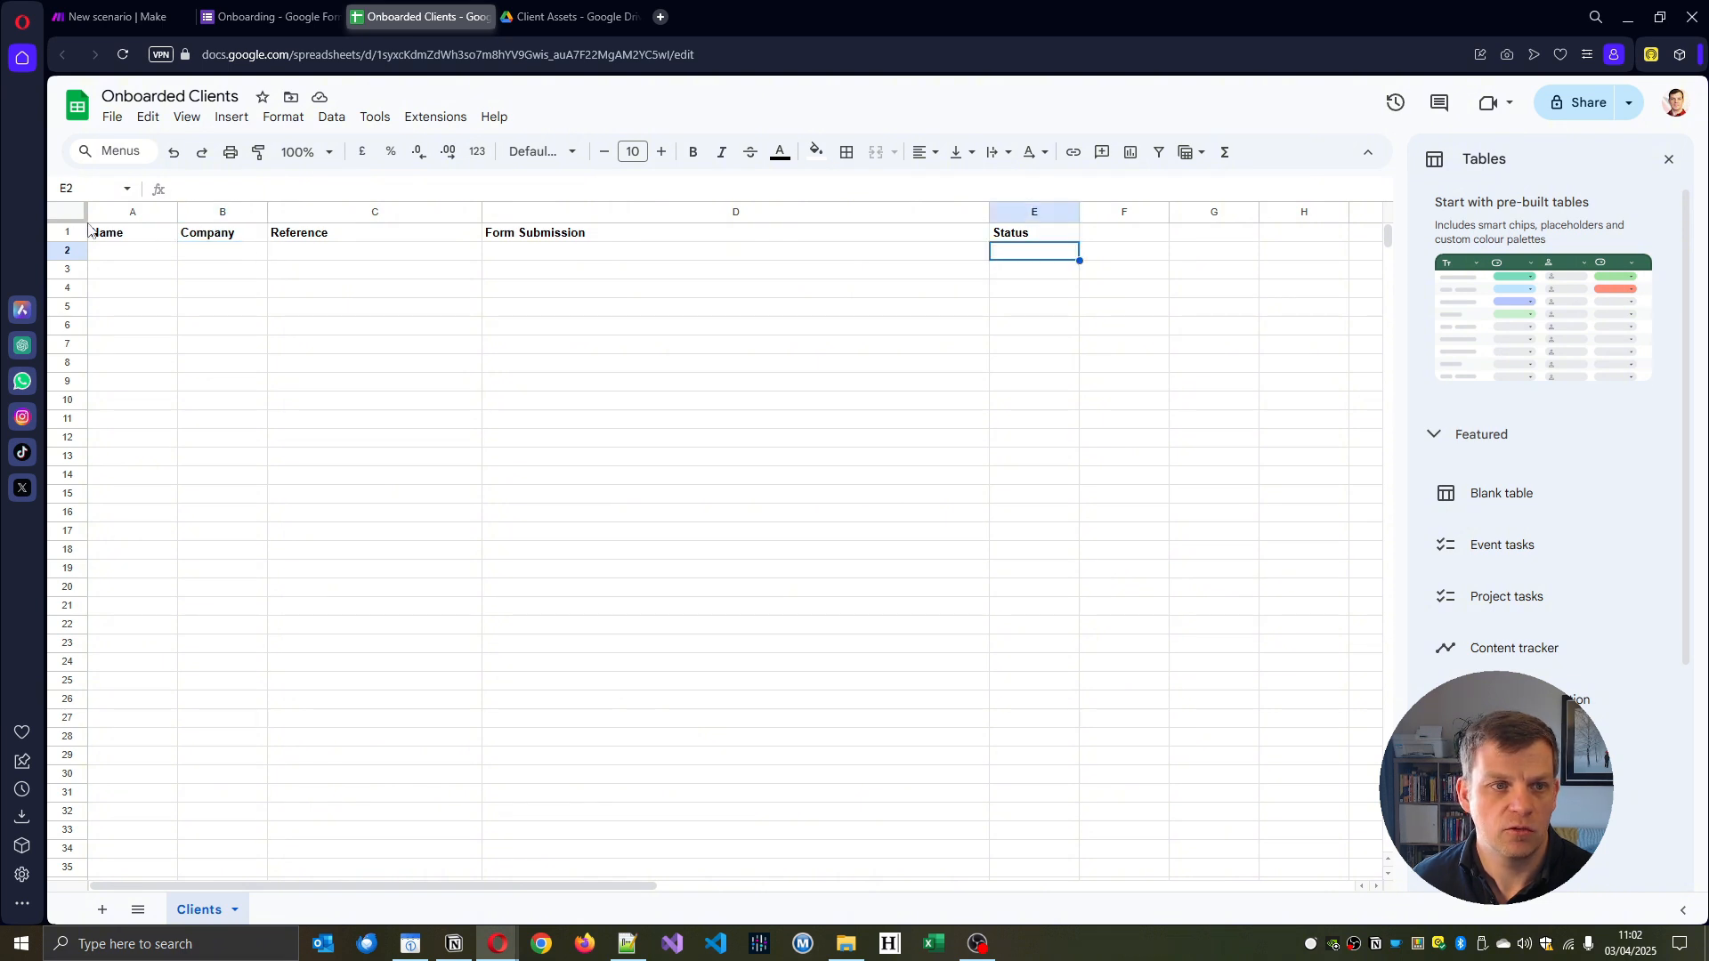
Switch to Google Drive and look at the Client Assets folder and the contents of its parent Accountants folder.
{"action": "left_click", "coordinate": [569, 16]}
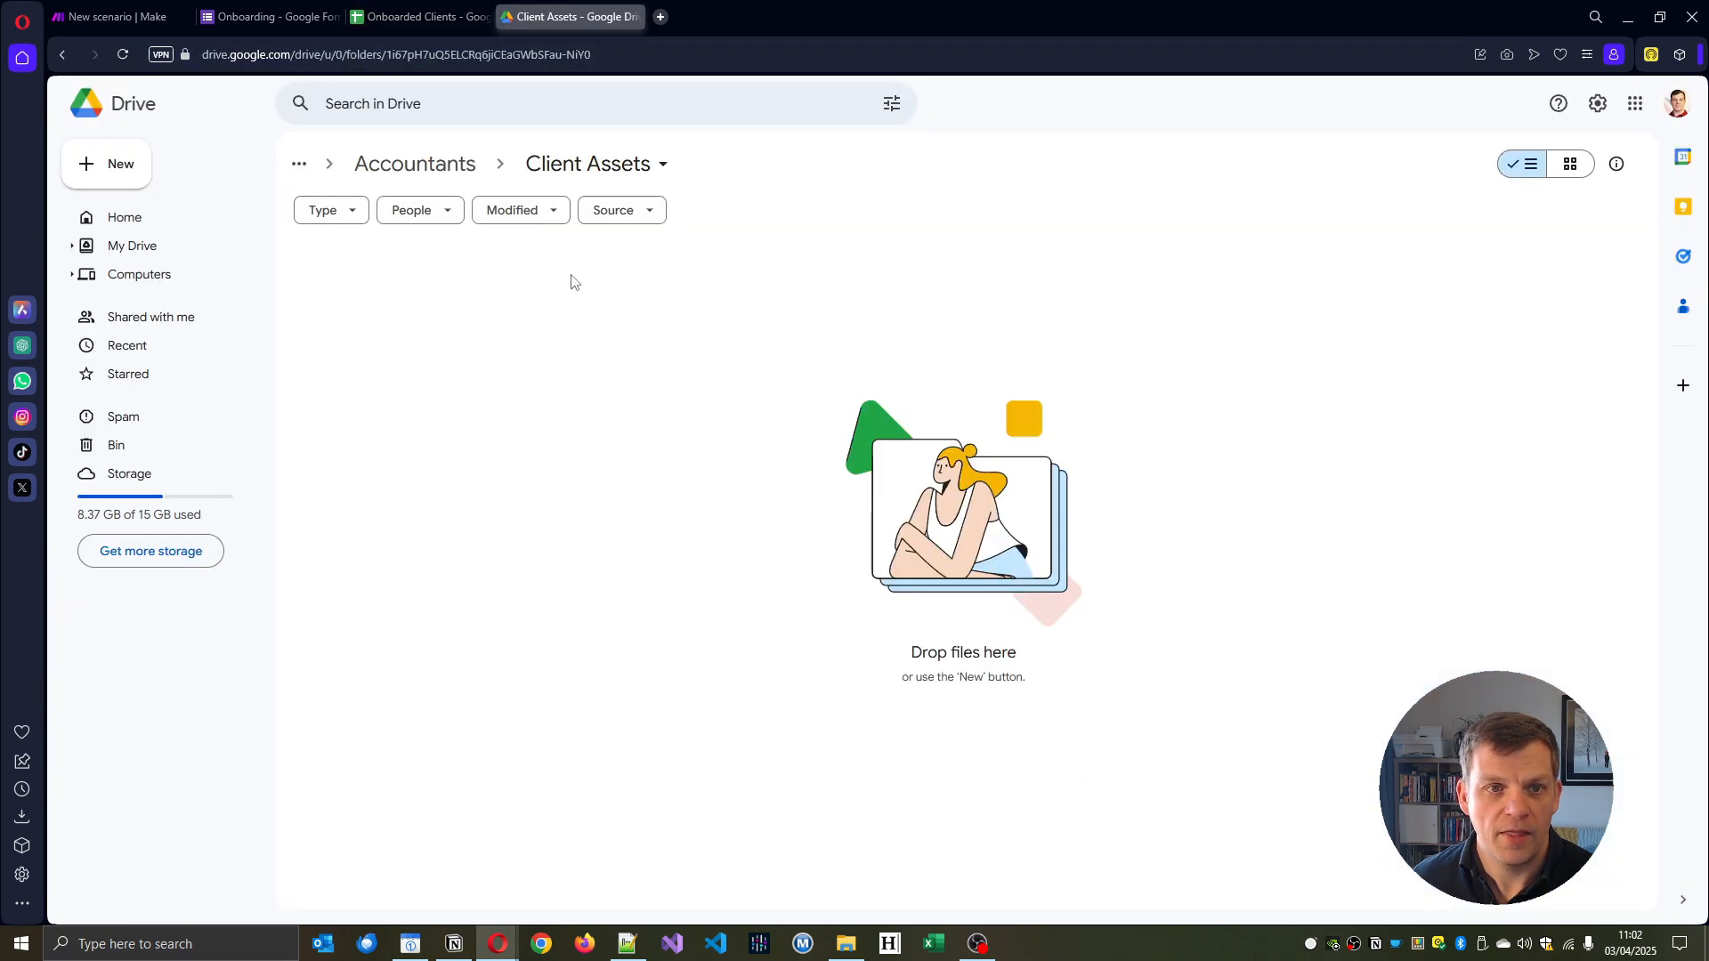
{"action": "left_click", "coordinate": [383, 166]}
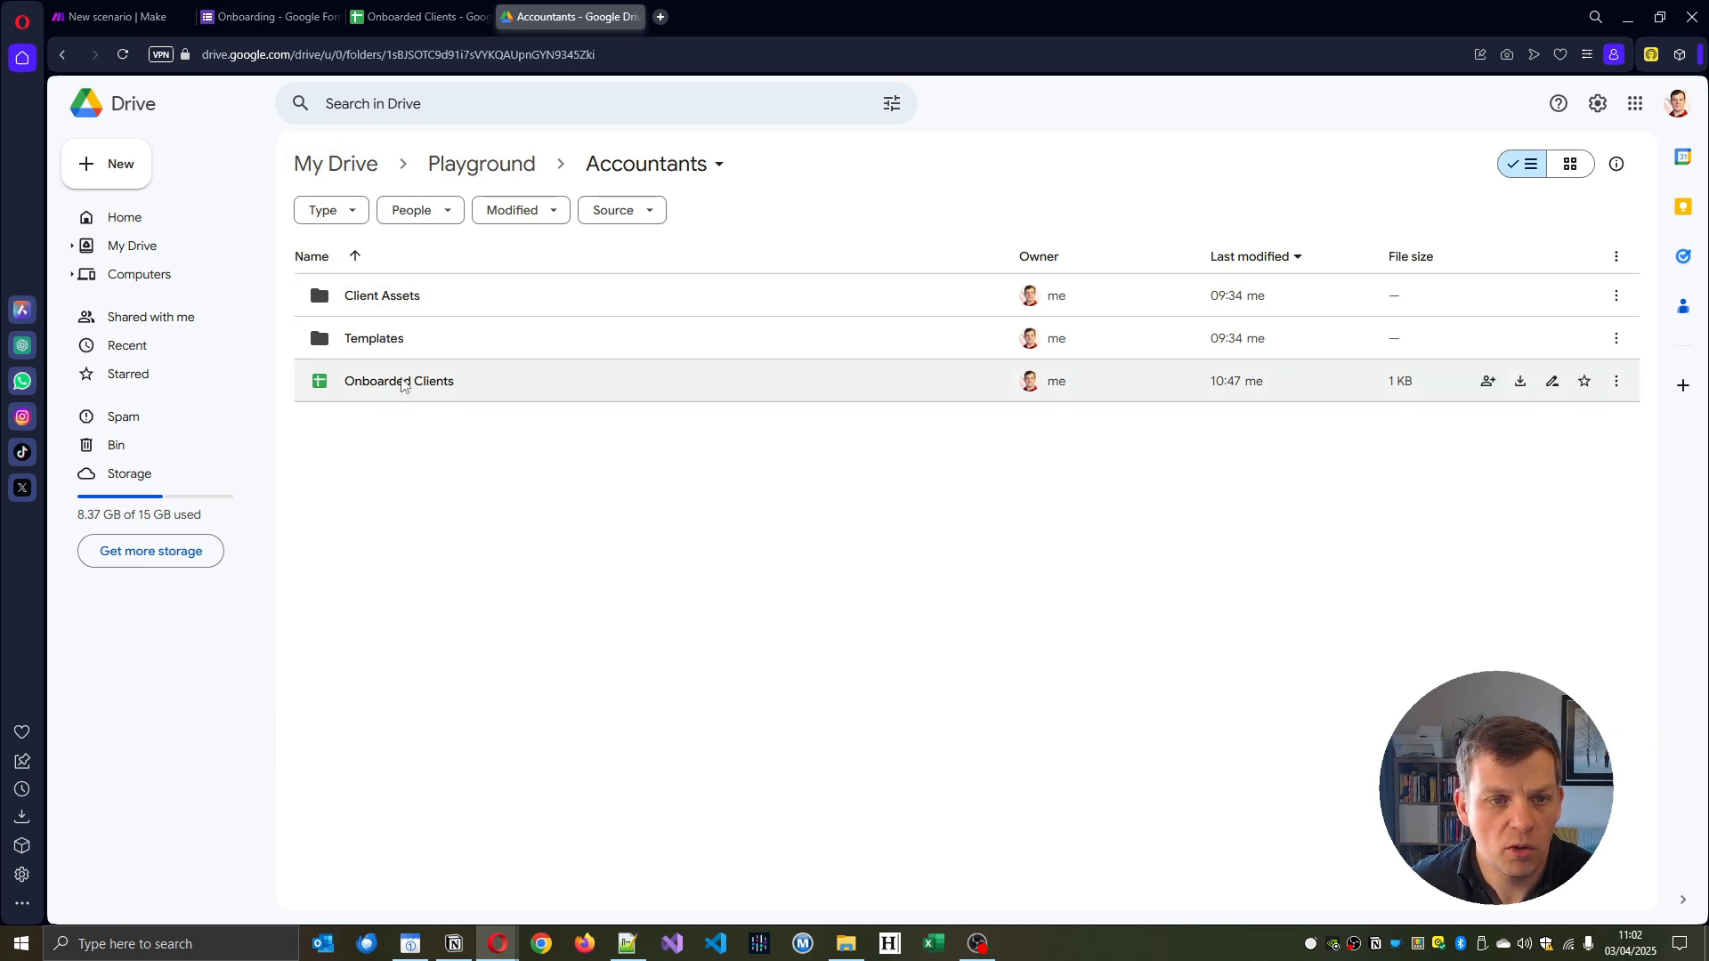
{"action": "left_click", "coordinate": [445, 12]}
{"action": "left_click", "coordinate": [552, 15]}
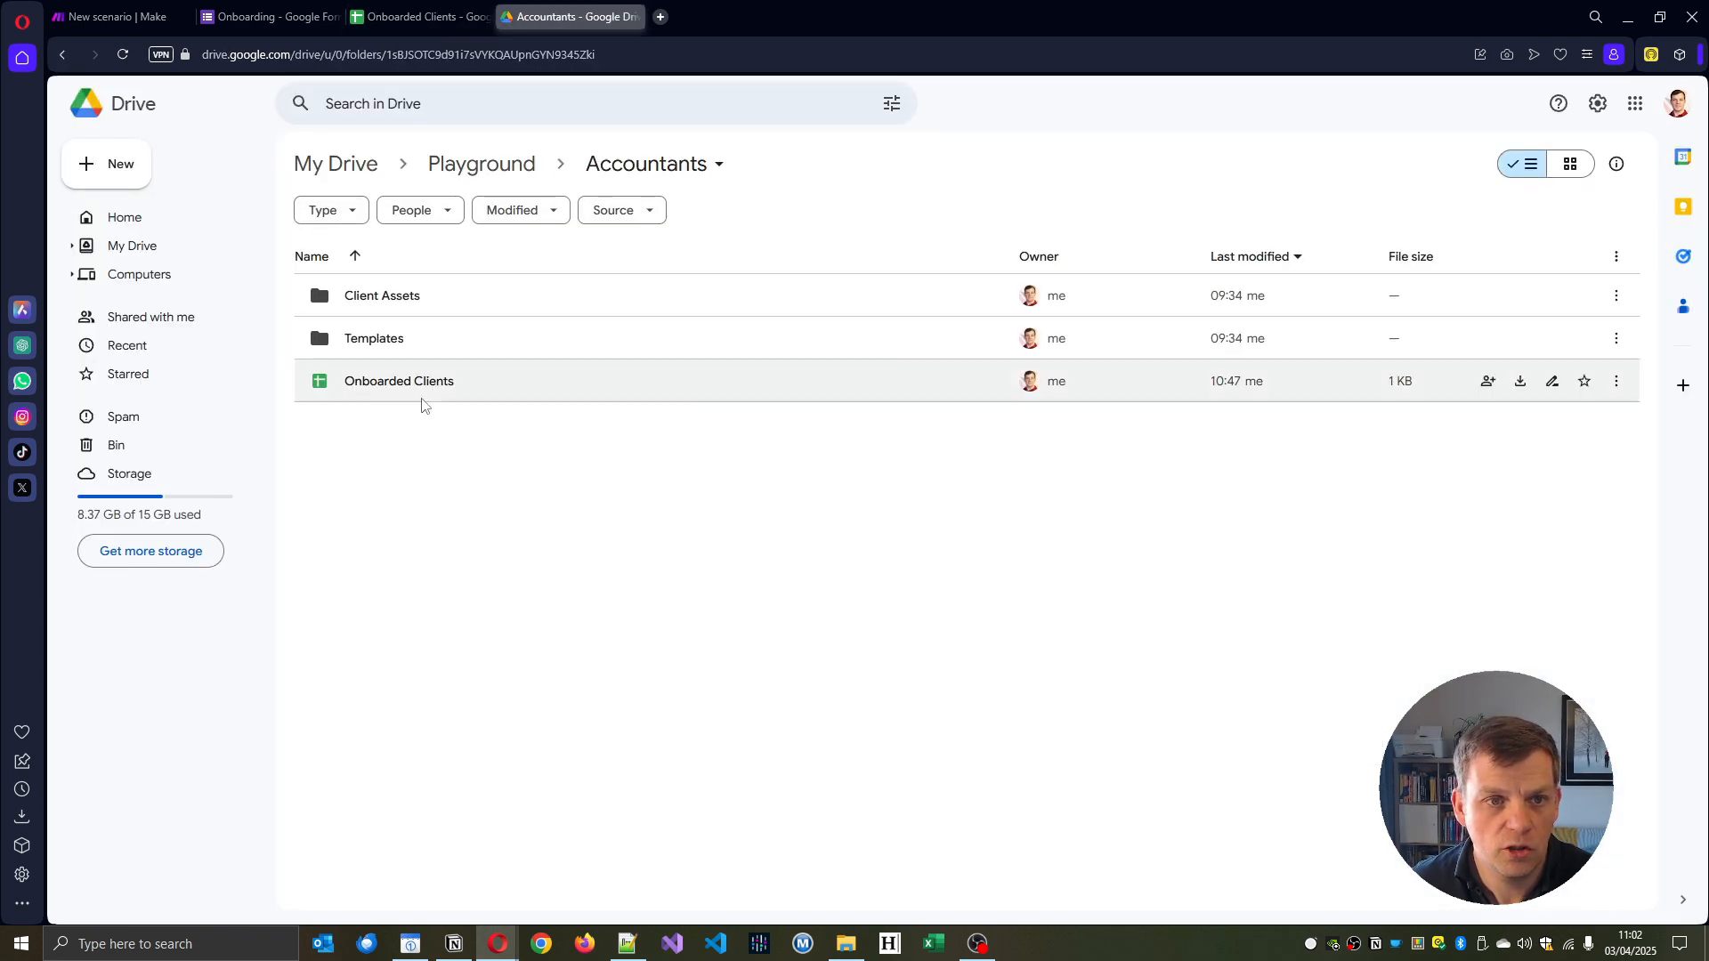
Open the Templates folder and examine the Welcome Letter and Supplier Notification documents, closing each one after viewing.
{"action": "left_click", "coordinate": [381, 345]}
{"action": "double_click", "coordinate": [381, 356]}
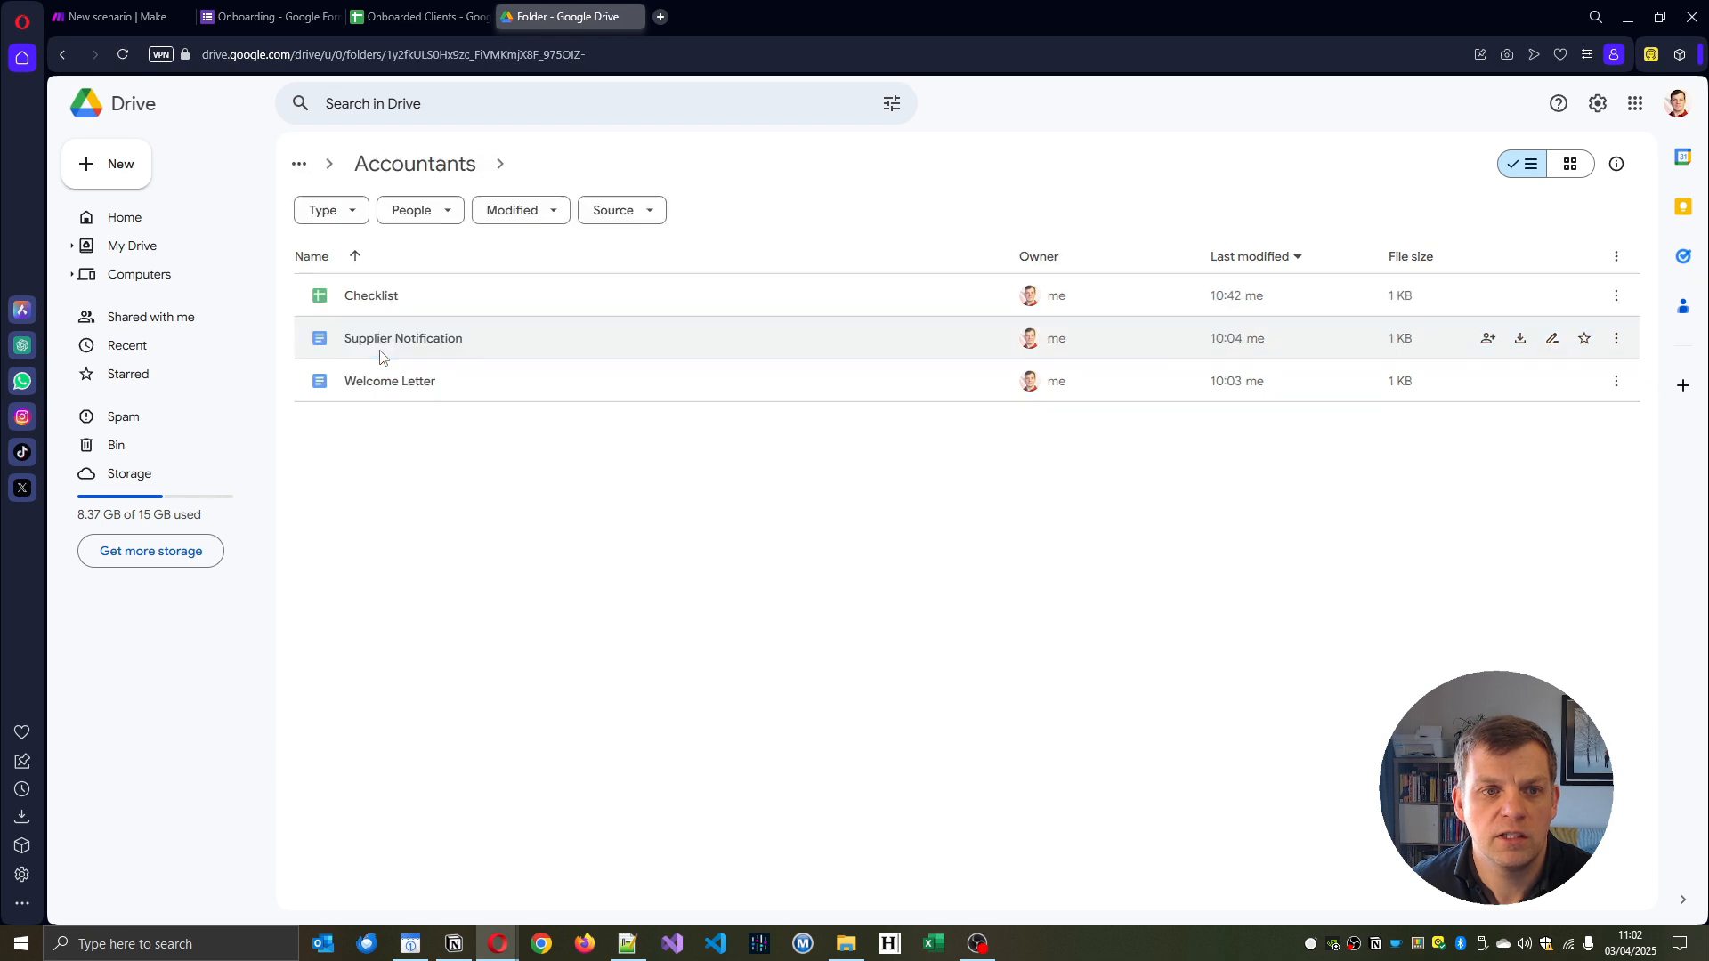
{"action": "double_click", "coordinate": [404, 380]}
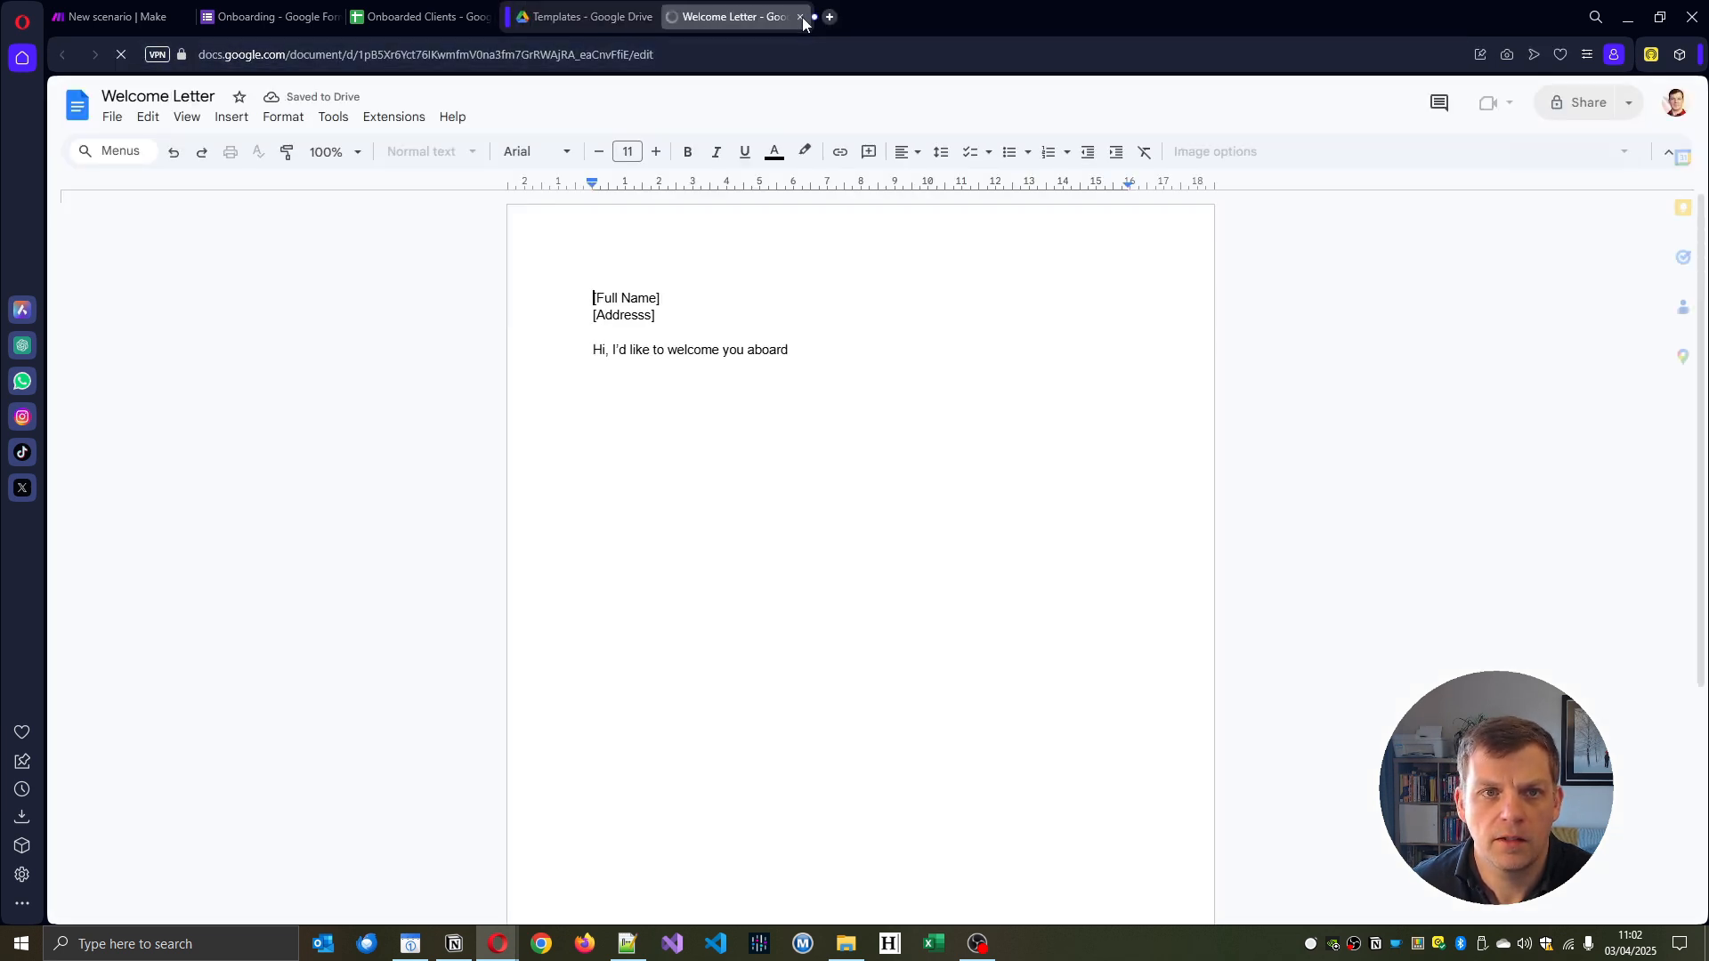
{"action": "left_click", "coordinate": [800, 17]}
{"action": "double_click", "coordinate": [397, 338]}
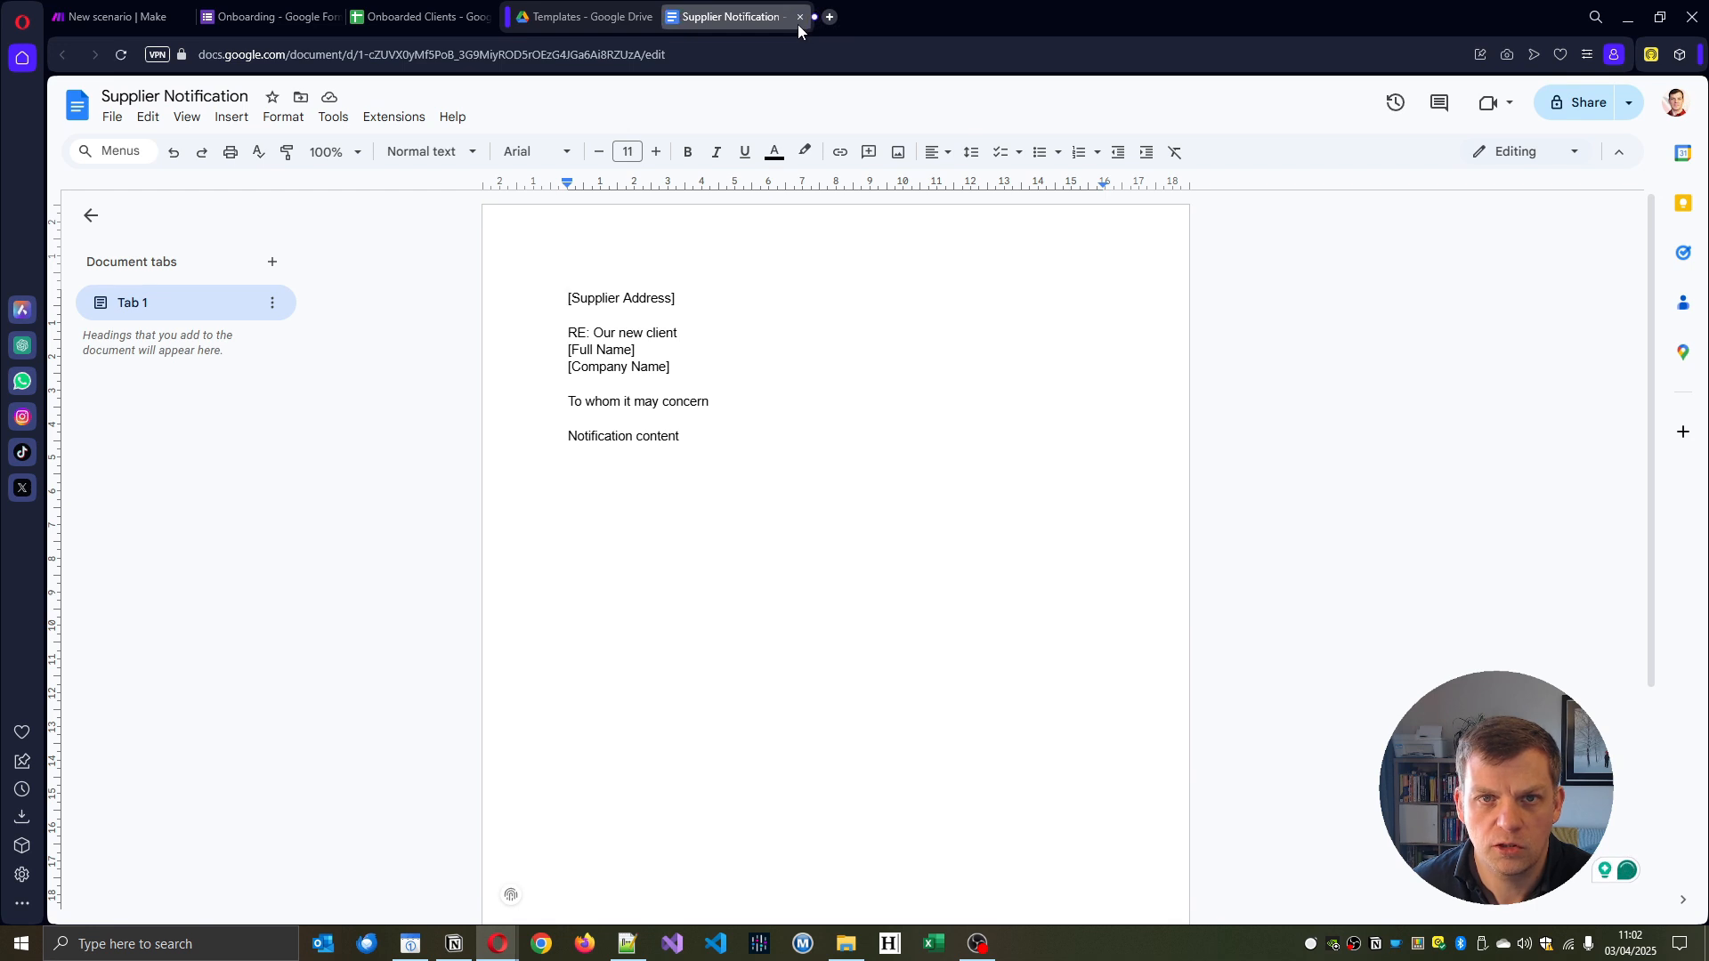
{"action": "left_click", "coordinate": [800, 17]}
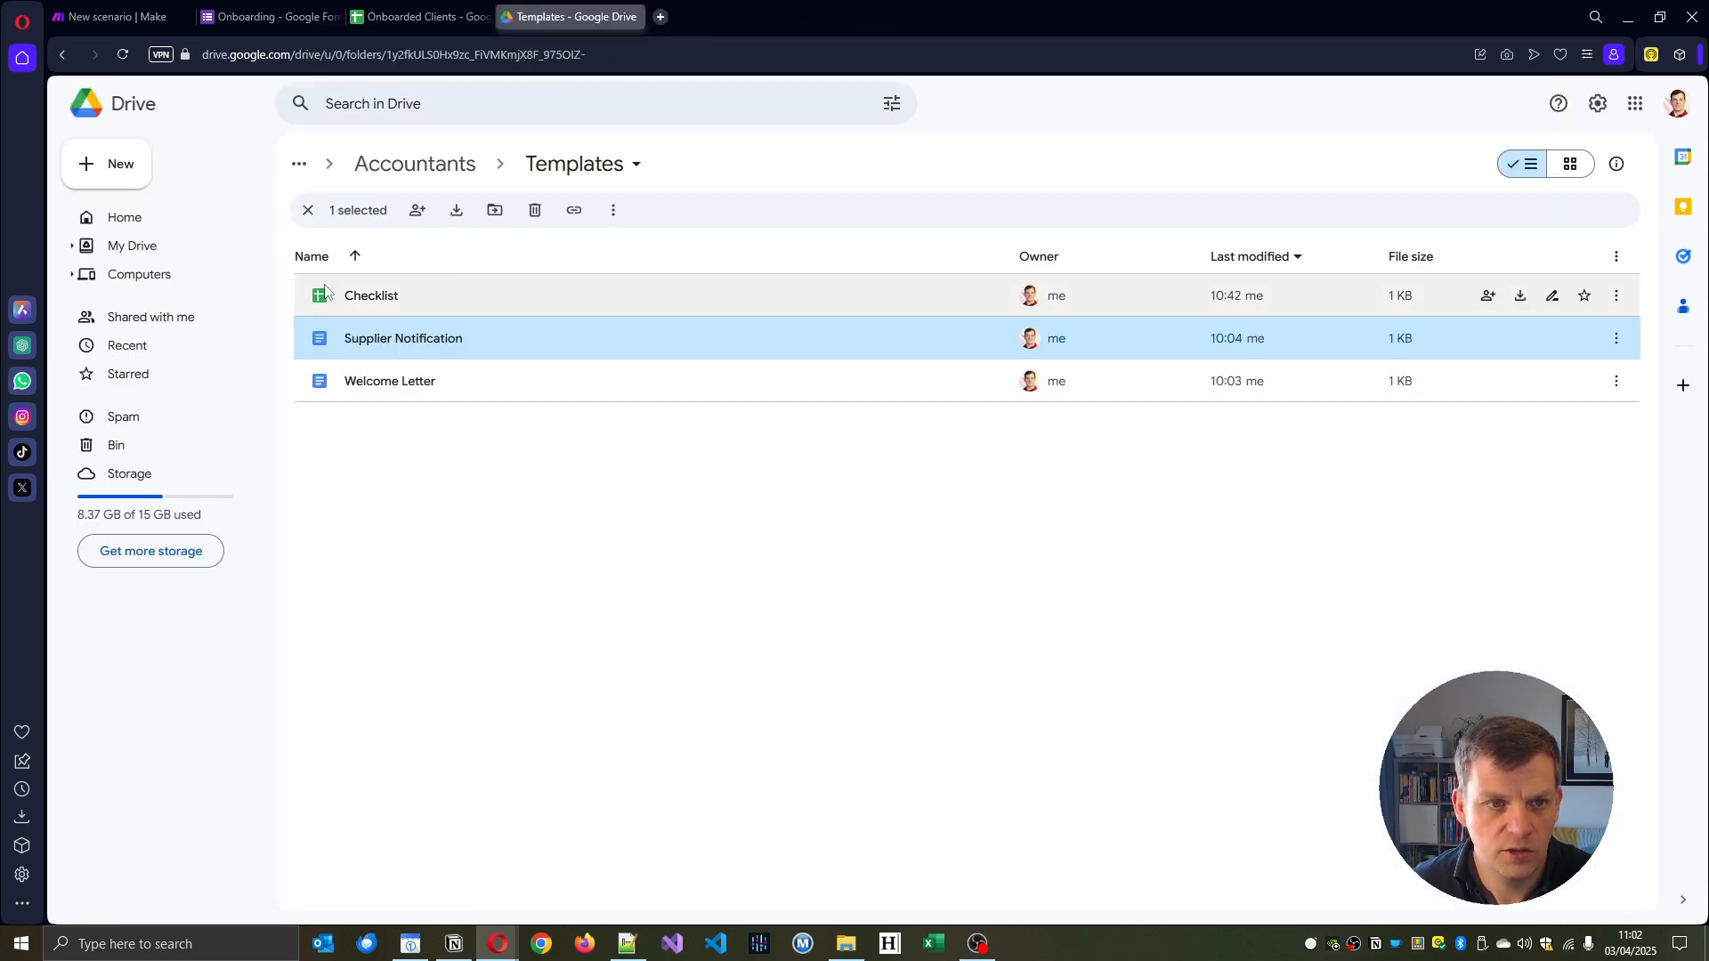
View the Checklist template spreadsheet, close it, and return to the Client Assets folder under Accountants.
{"action": "double_click", "coordinate": [376, 299]}
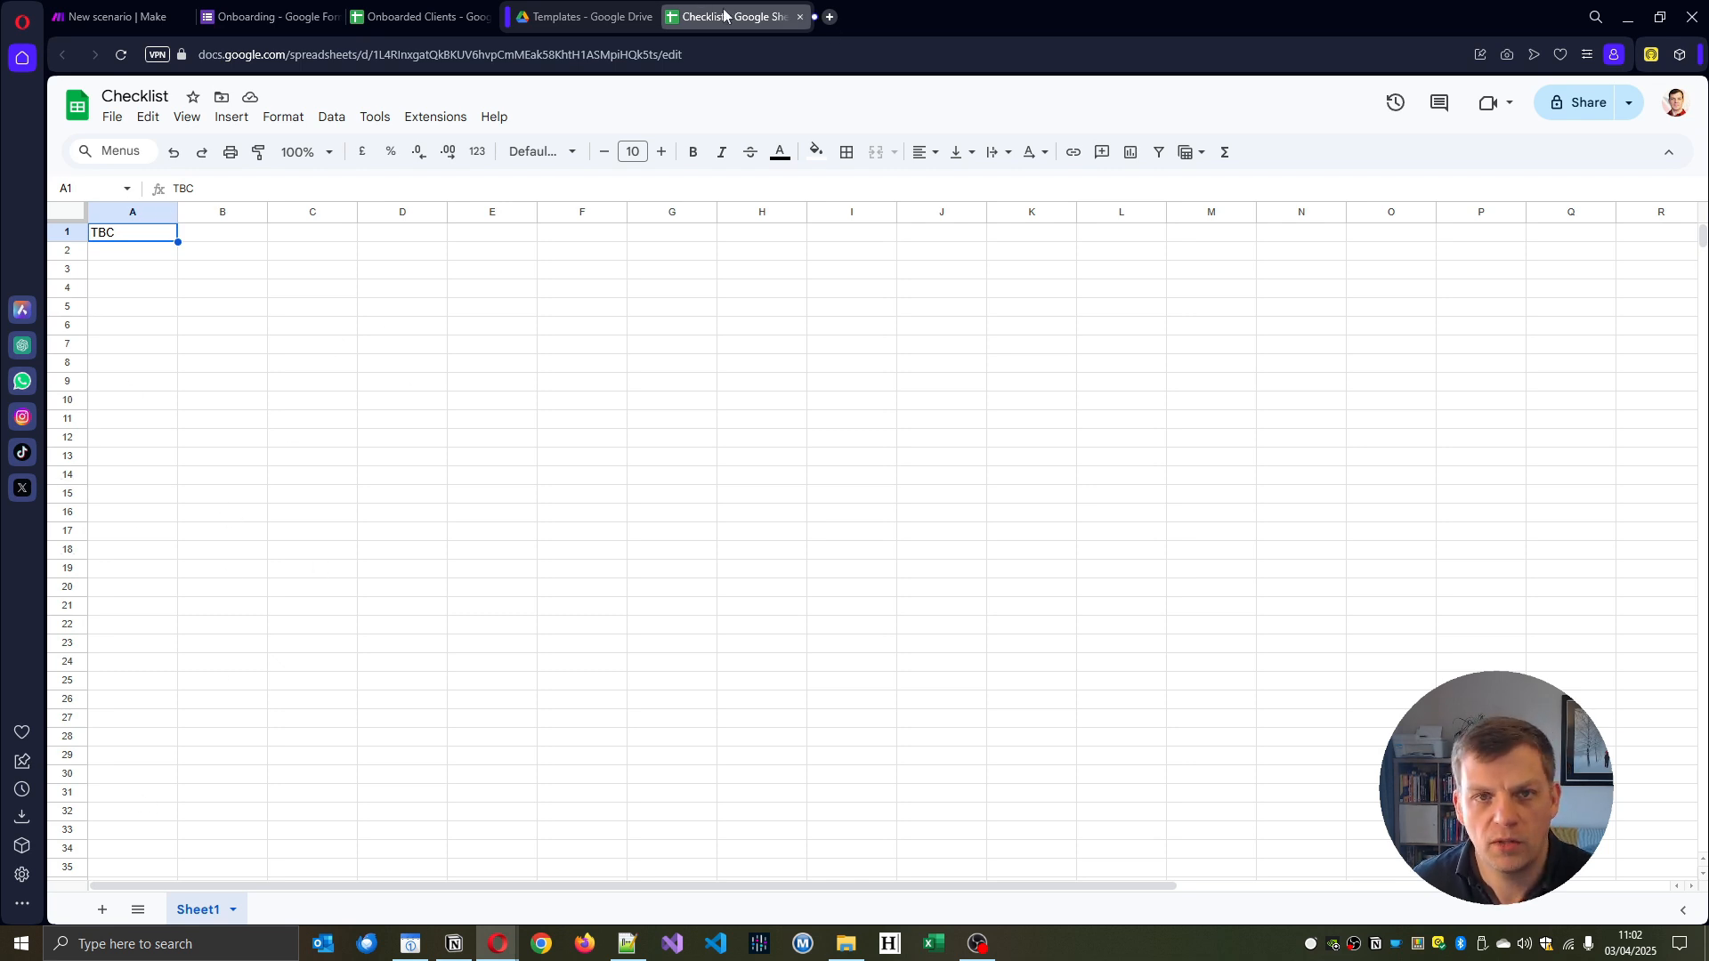
{"action": "left_click", "coordinate": [799, 17]}
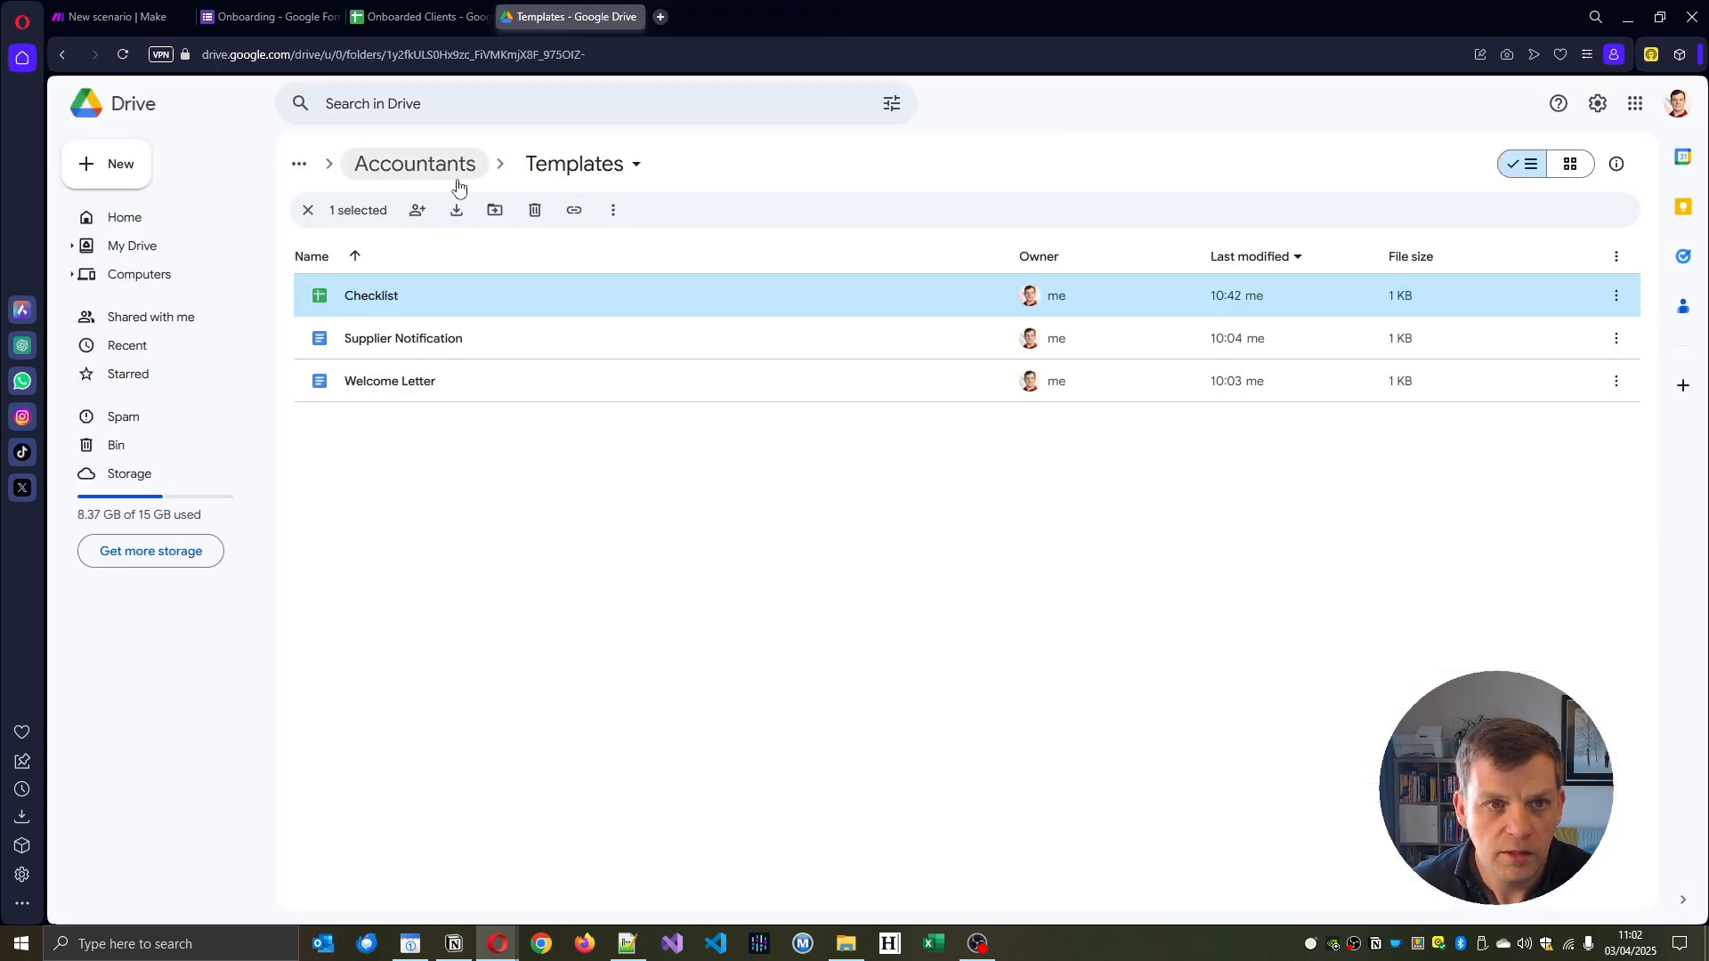
{"action": "left_click", "coordinate": [422, 164]}
{"action": "double_click", "coordinate": [366, 295]}
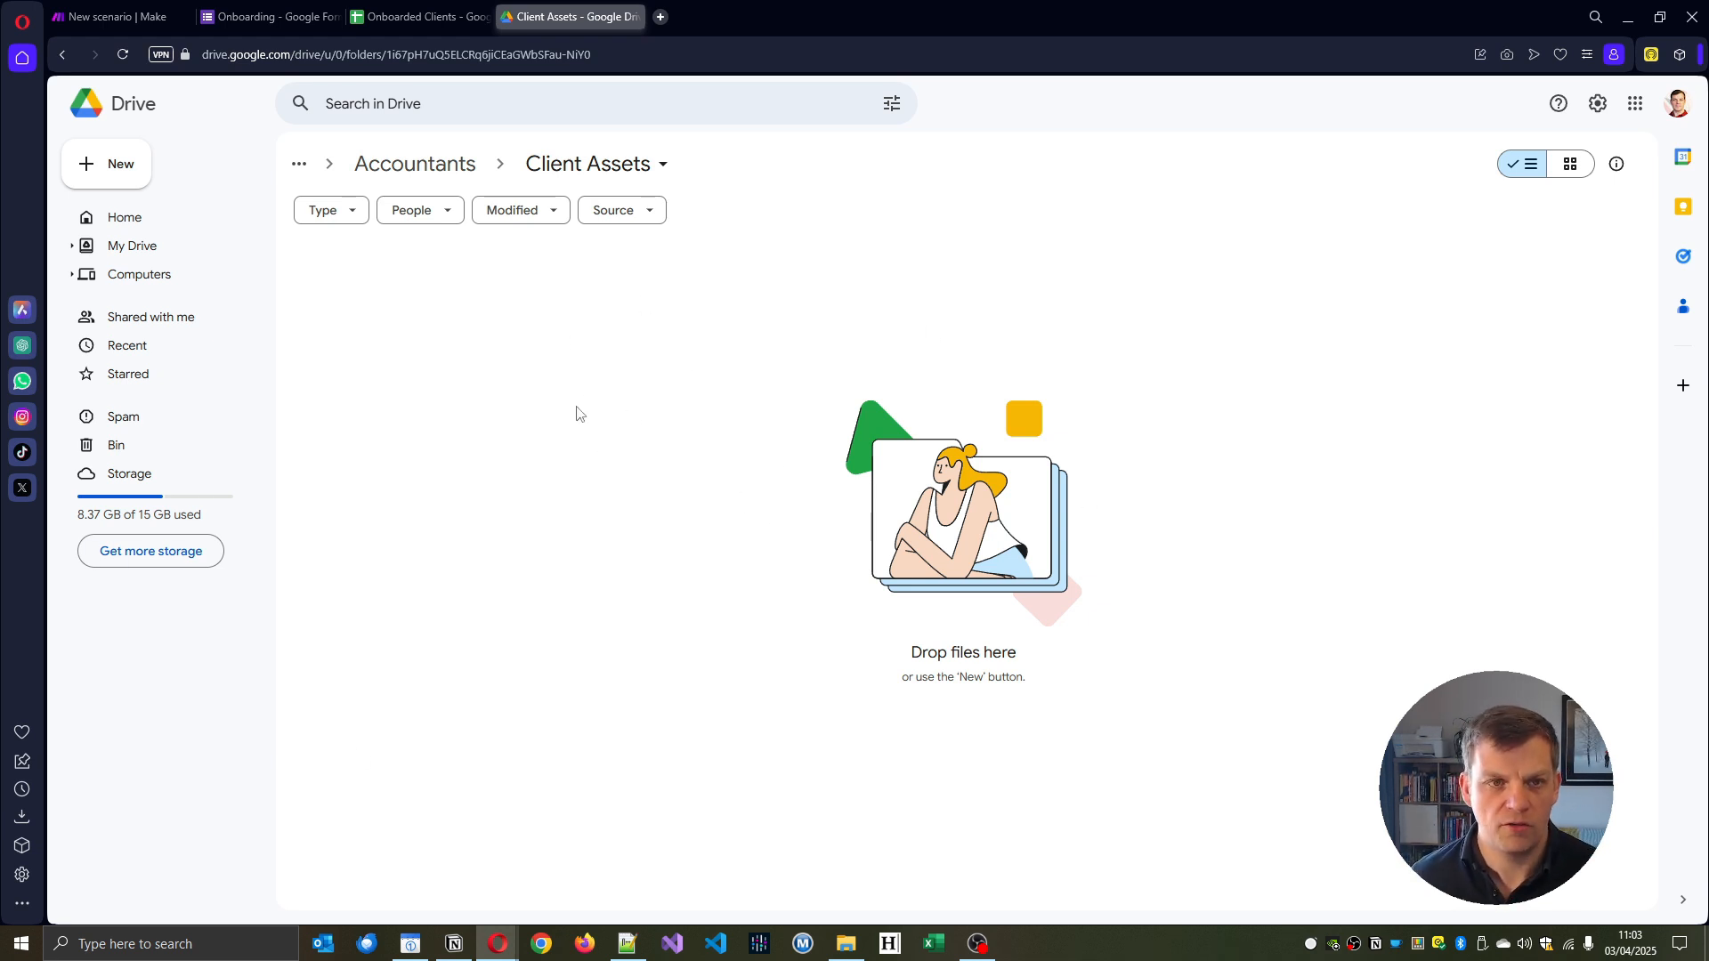
View the New Submission module in the Make scenario, check the Onboarding form's questions, and return to the scenario.
{"action": "left_click", "coordinate": [141, 24]}
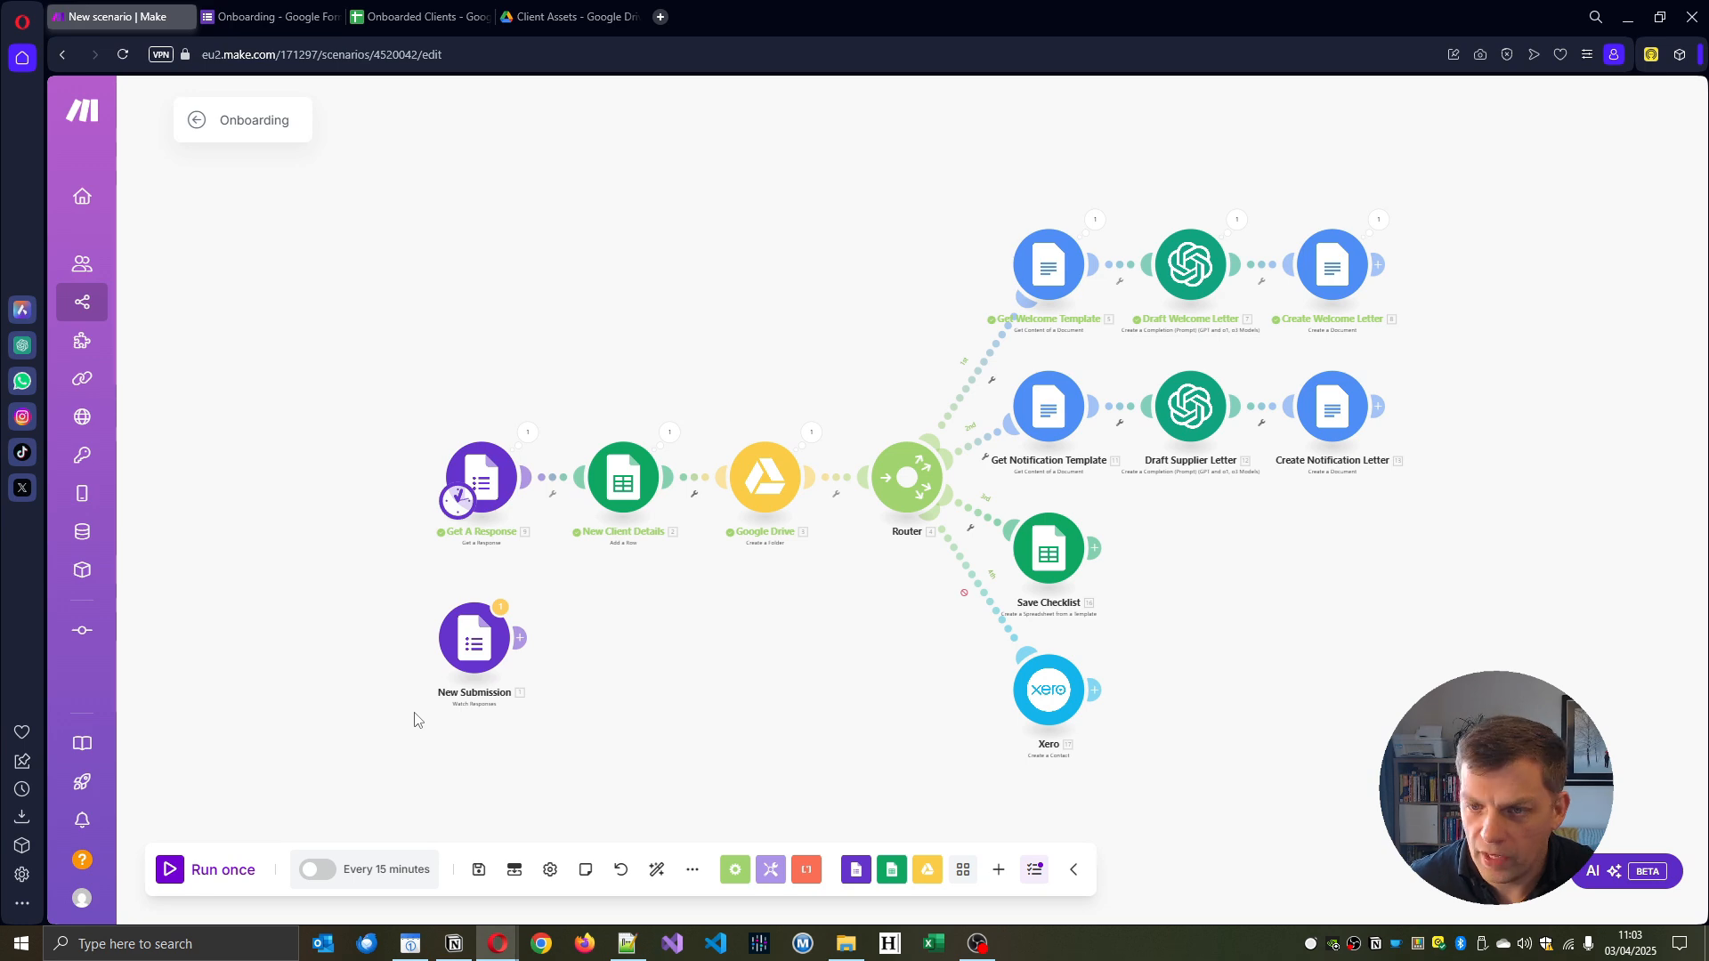
{"action": "scroll", "coordinate": [414, 719], "scroll_direction": "up", "scroll_amount": 5}
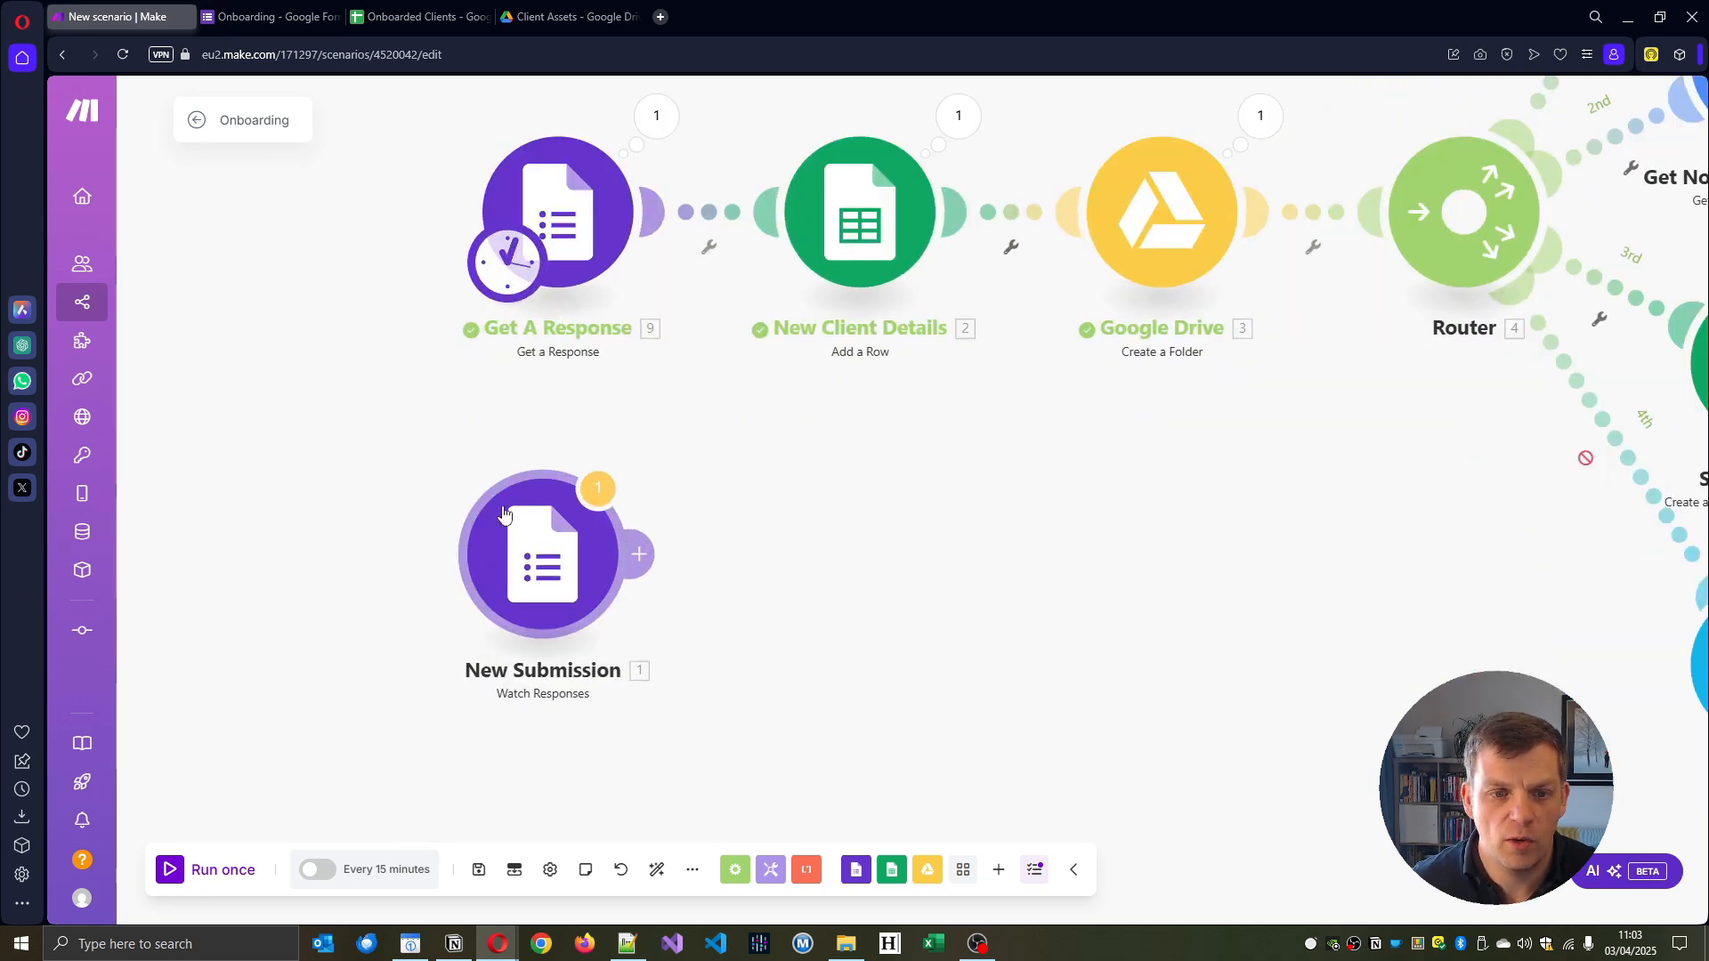
{"action": "left_click", "coordinate": [293, 16]}
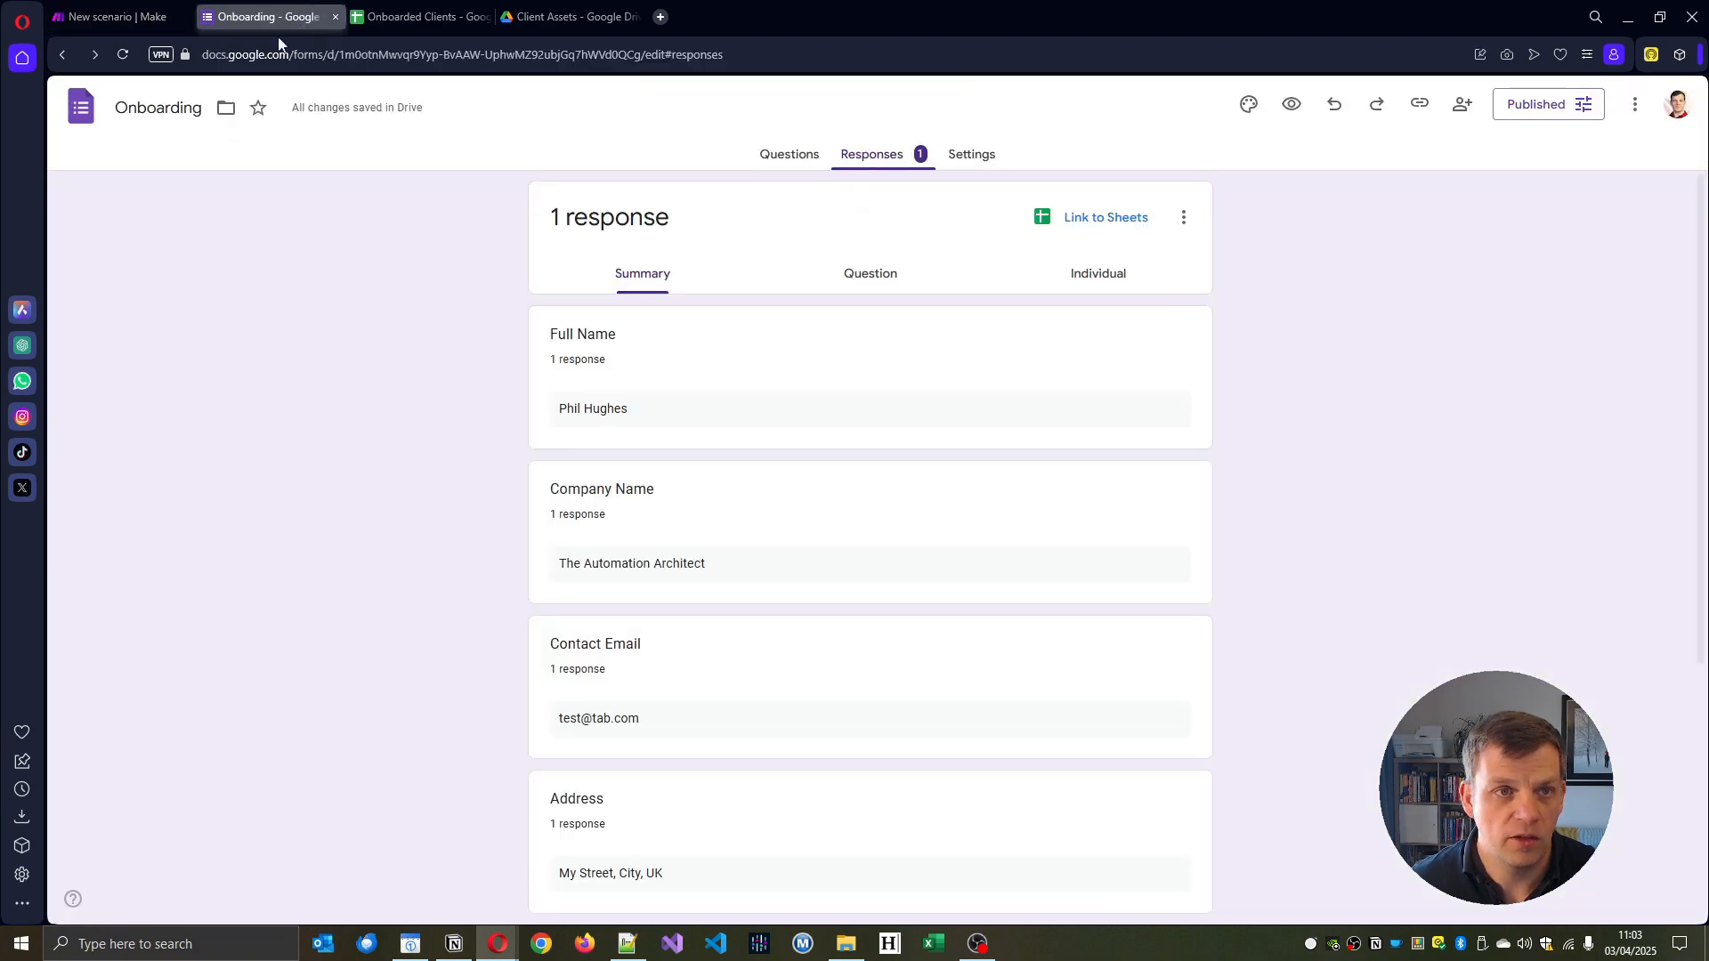
{"action": "left_click", "coordinate": [772, 156]}
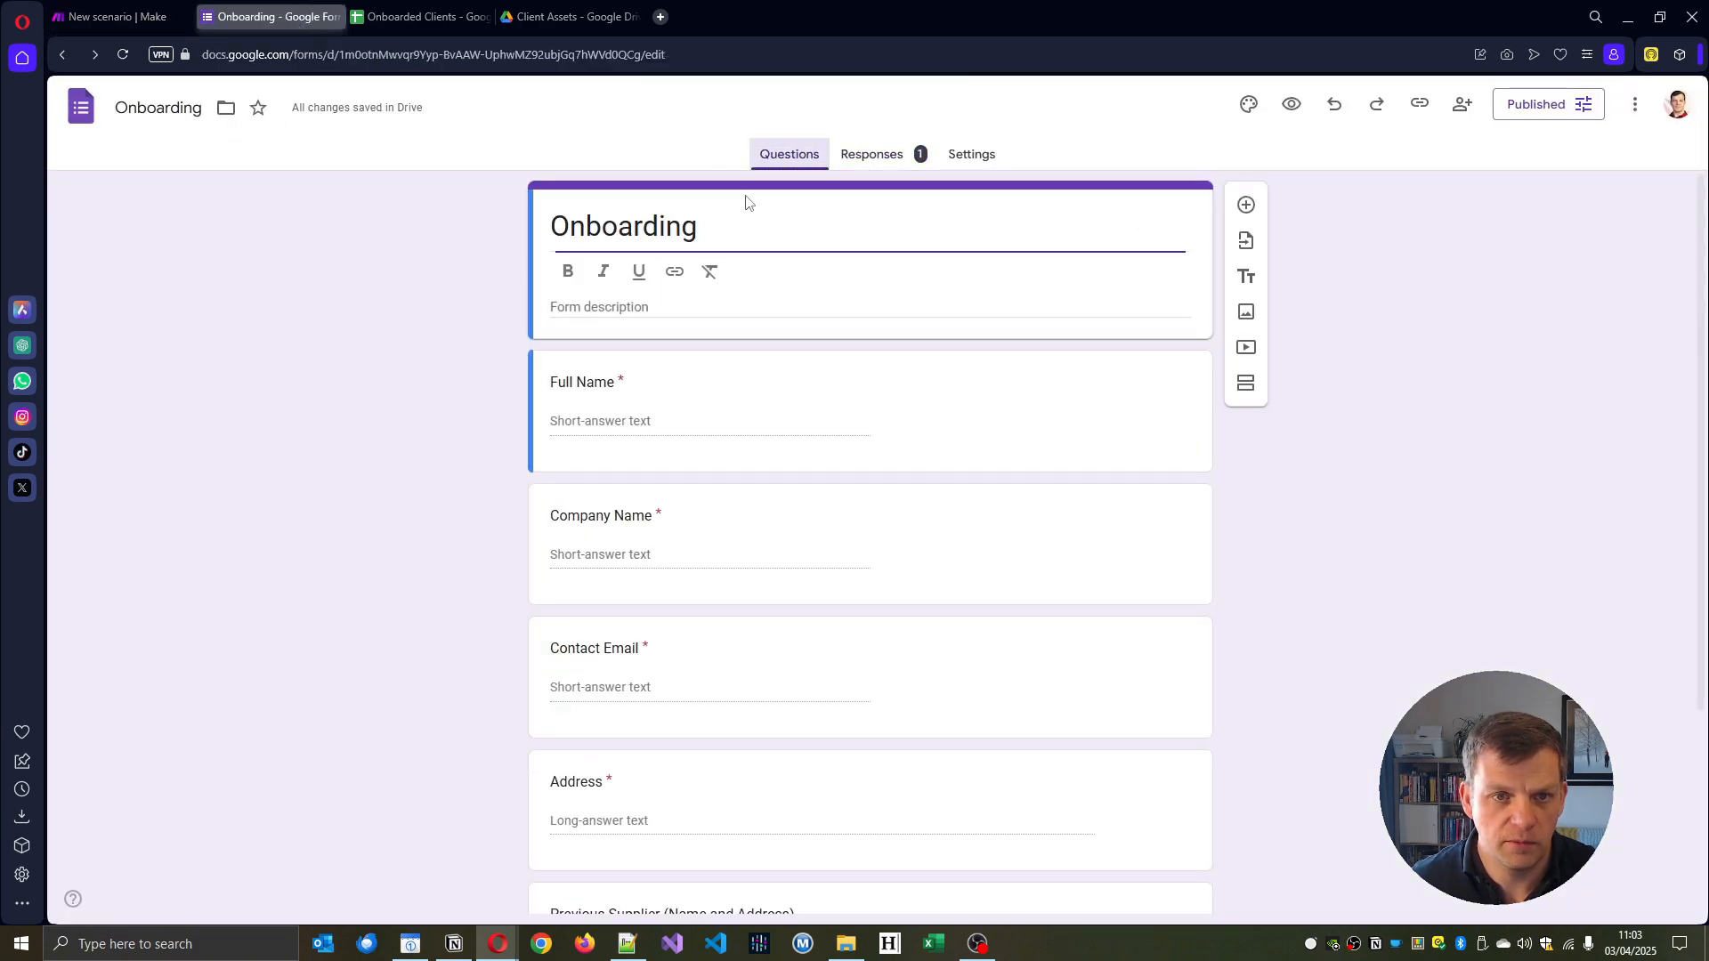
{"action": "left_click", "coordinate": [98, 17]}
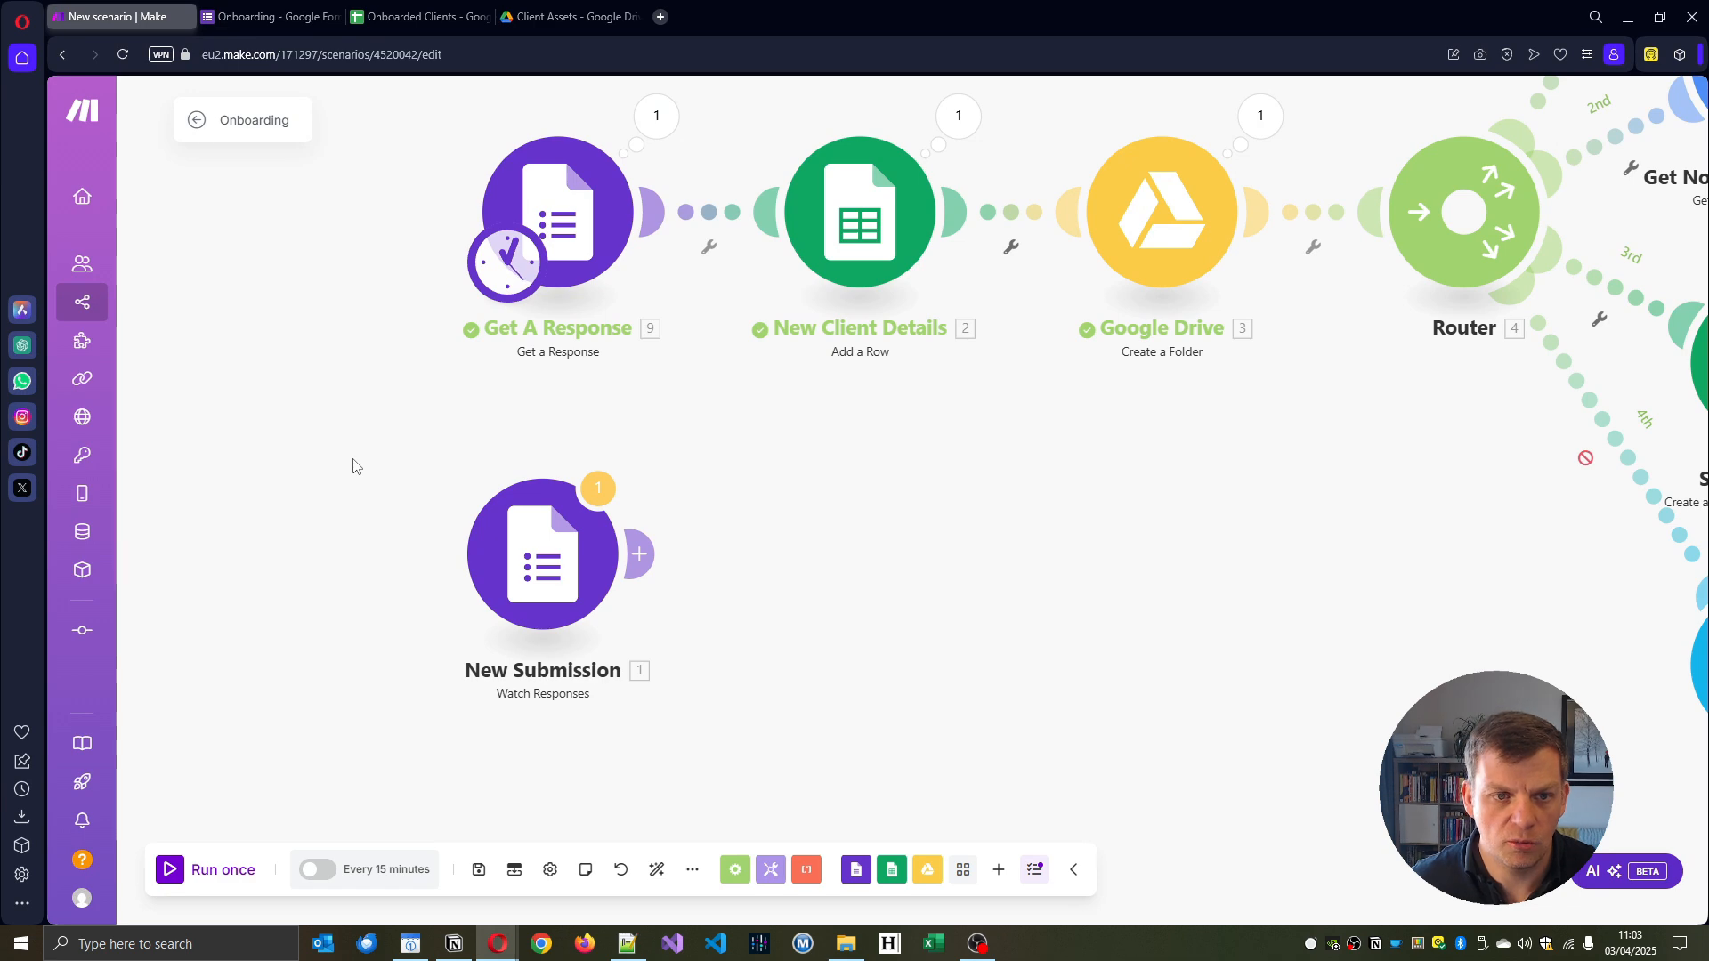
Inspect the connection, form ID and response ID settings of the Get A Response module, leaving them unsaved.
{"action": "scroll", "coordinate": [352, 465], "scroll_direction": "down", "scroll_amount": 2}
{"action": "left_click", "coordinate": [514, 264]}
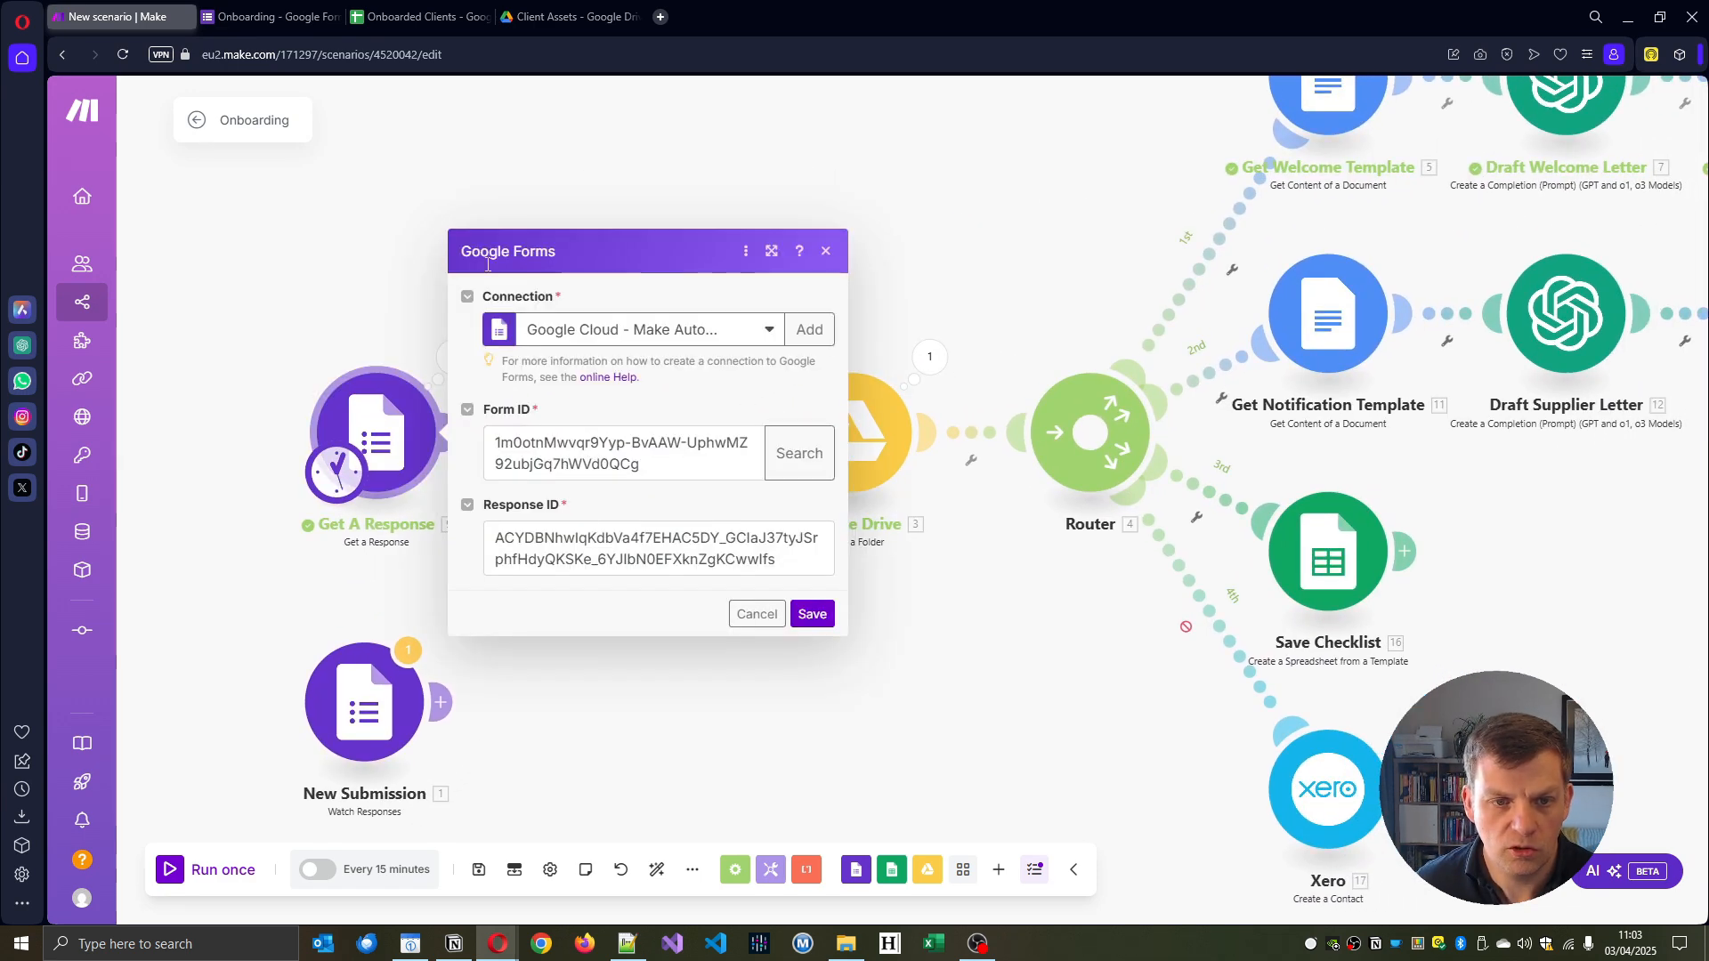
{"action": "left_click", "coordinate": [772, 623]}
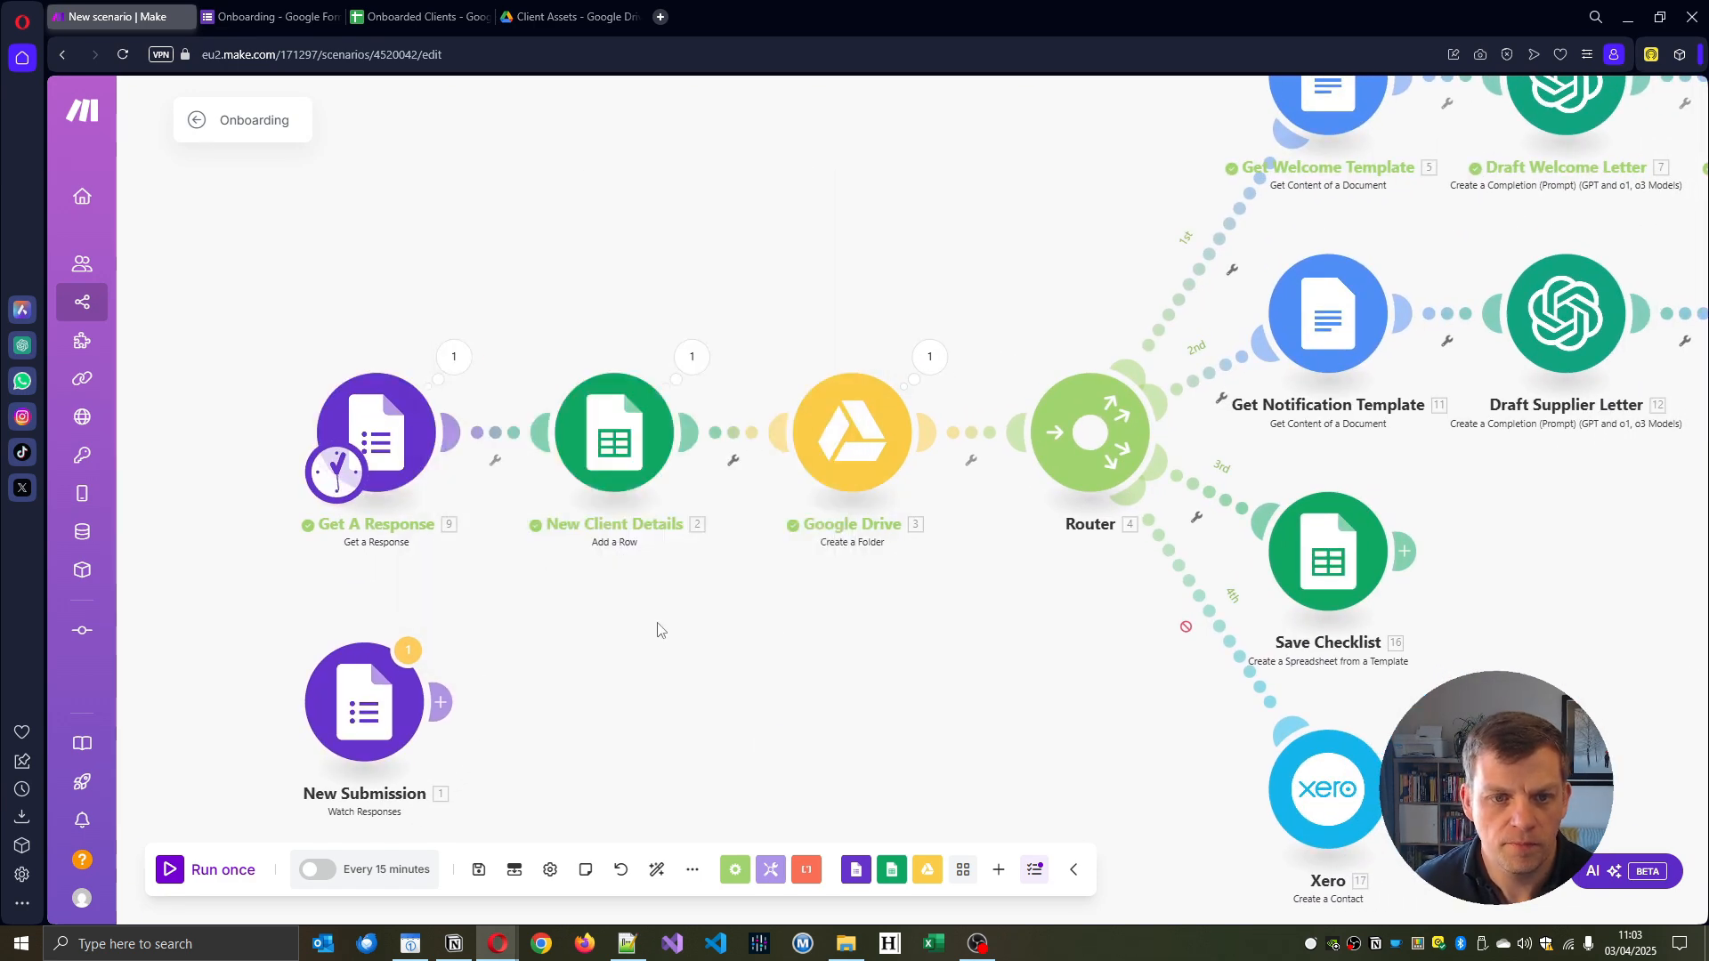
Inspect the New Client Details module's spreadsheet and column mappings from Name to Status, closing it without saving.
{"action": "left_click", "coordinate": [584, 433]}
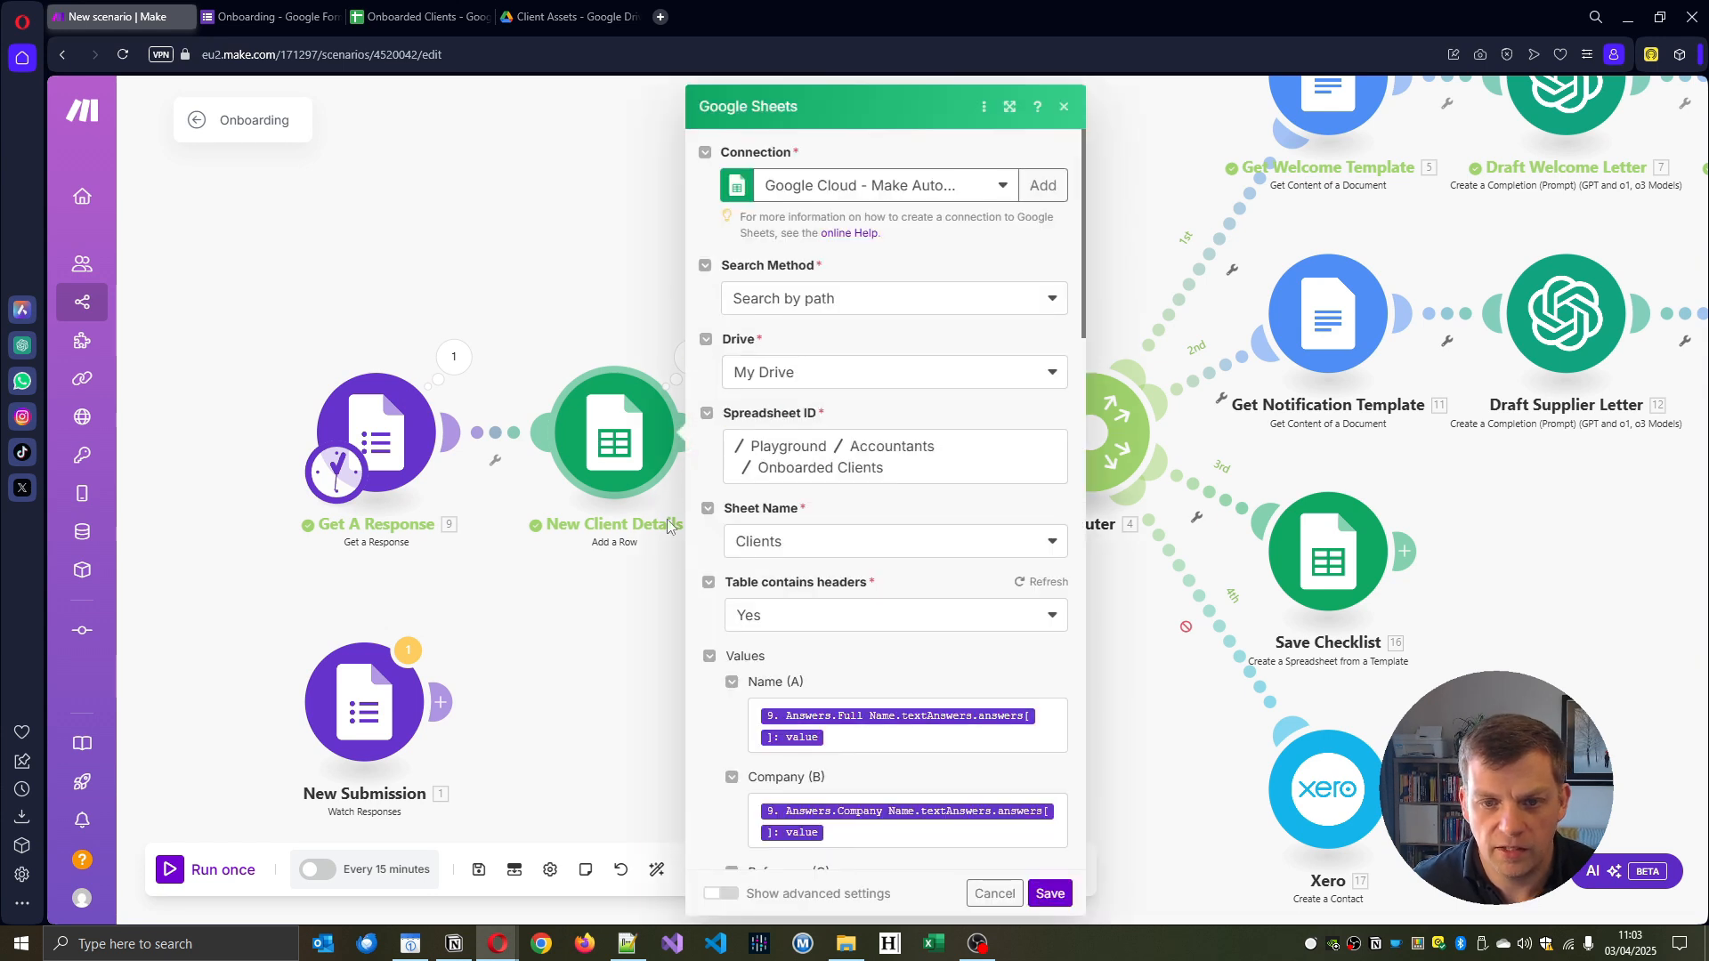
{"action": "scroll", "coordinate": [909, 703], "scroll_direction": "down", "scroll_amount": 1}
{"action": "scroll", "coordinate": [890, 712], "scroll_direction": "down", "scroll_amount": 2}
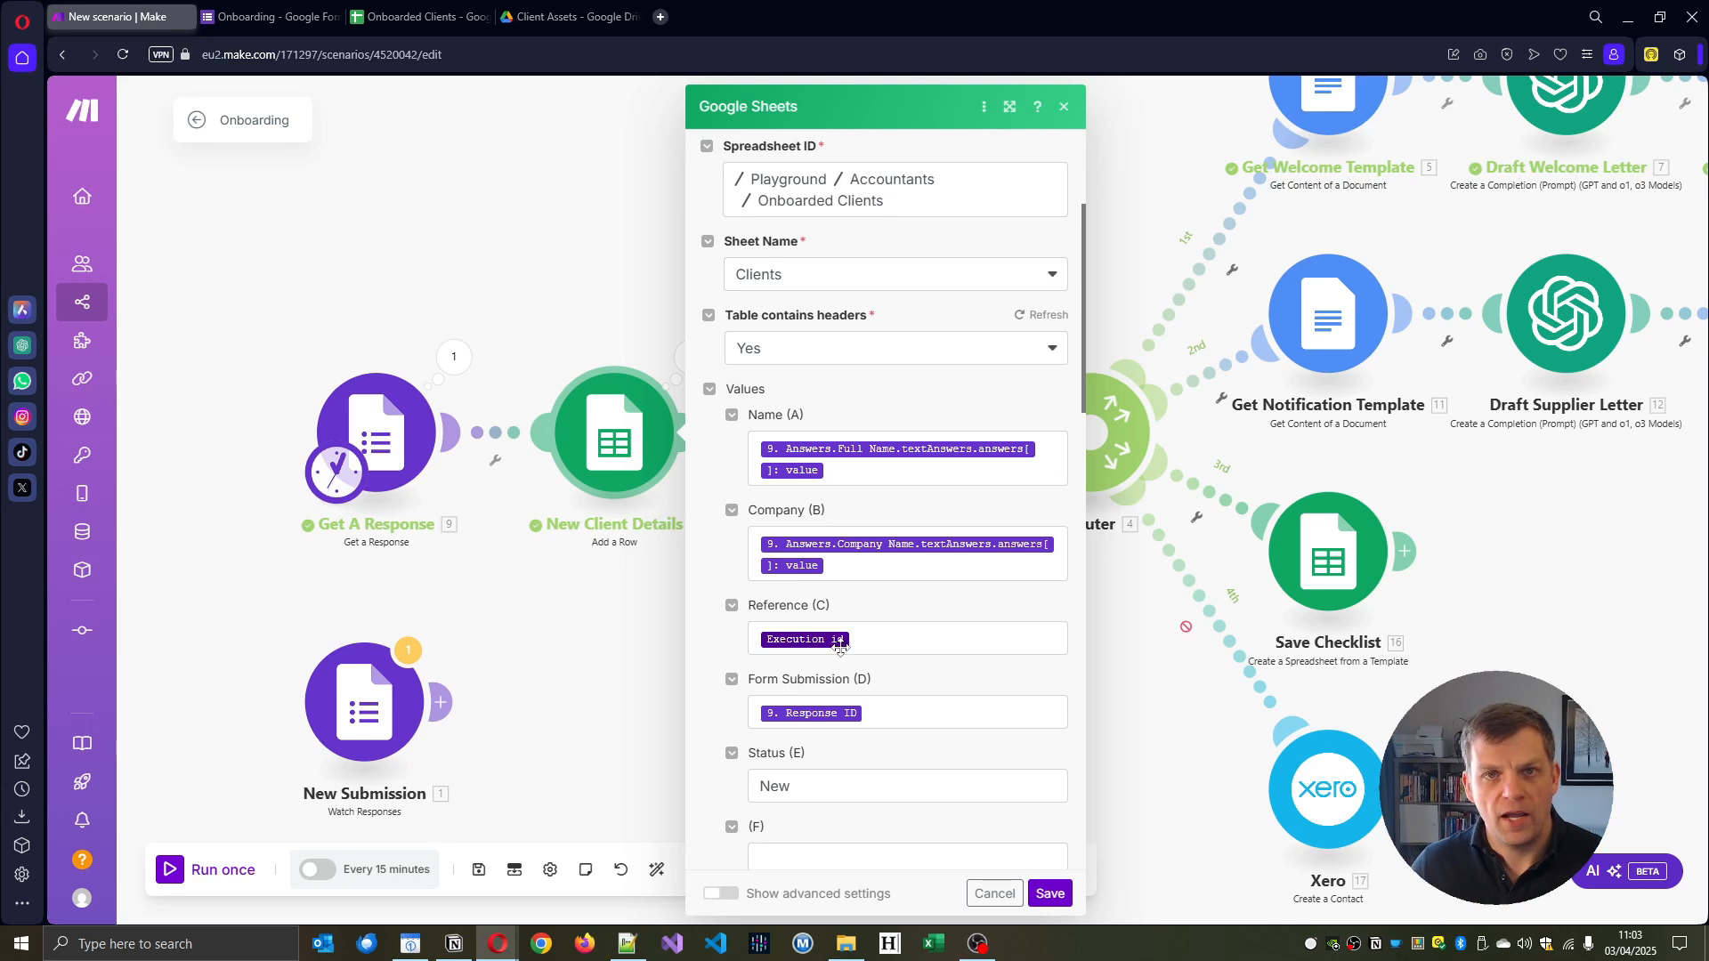
{"action": "mouse_move", "coordinate": [839, 641]}
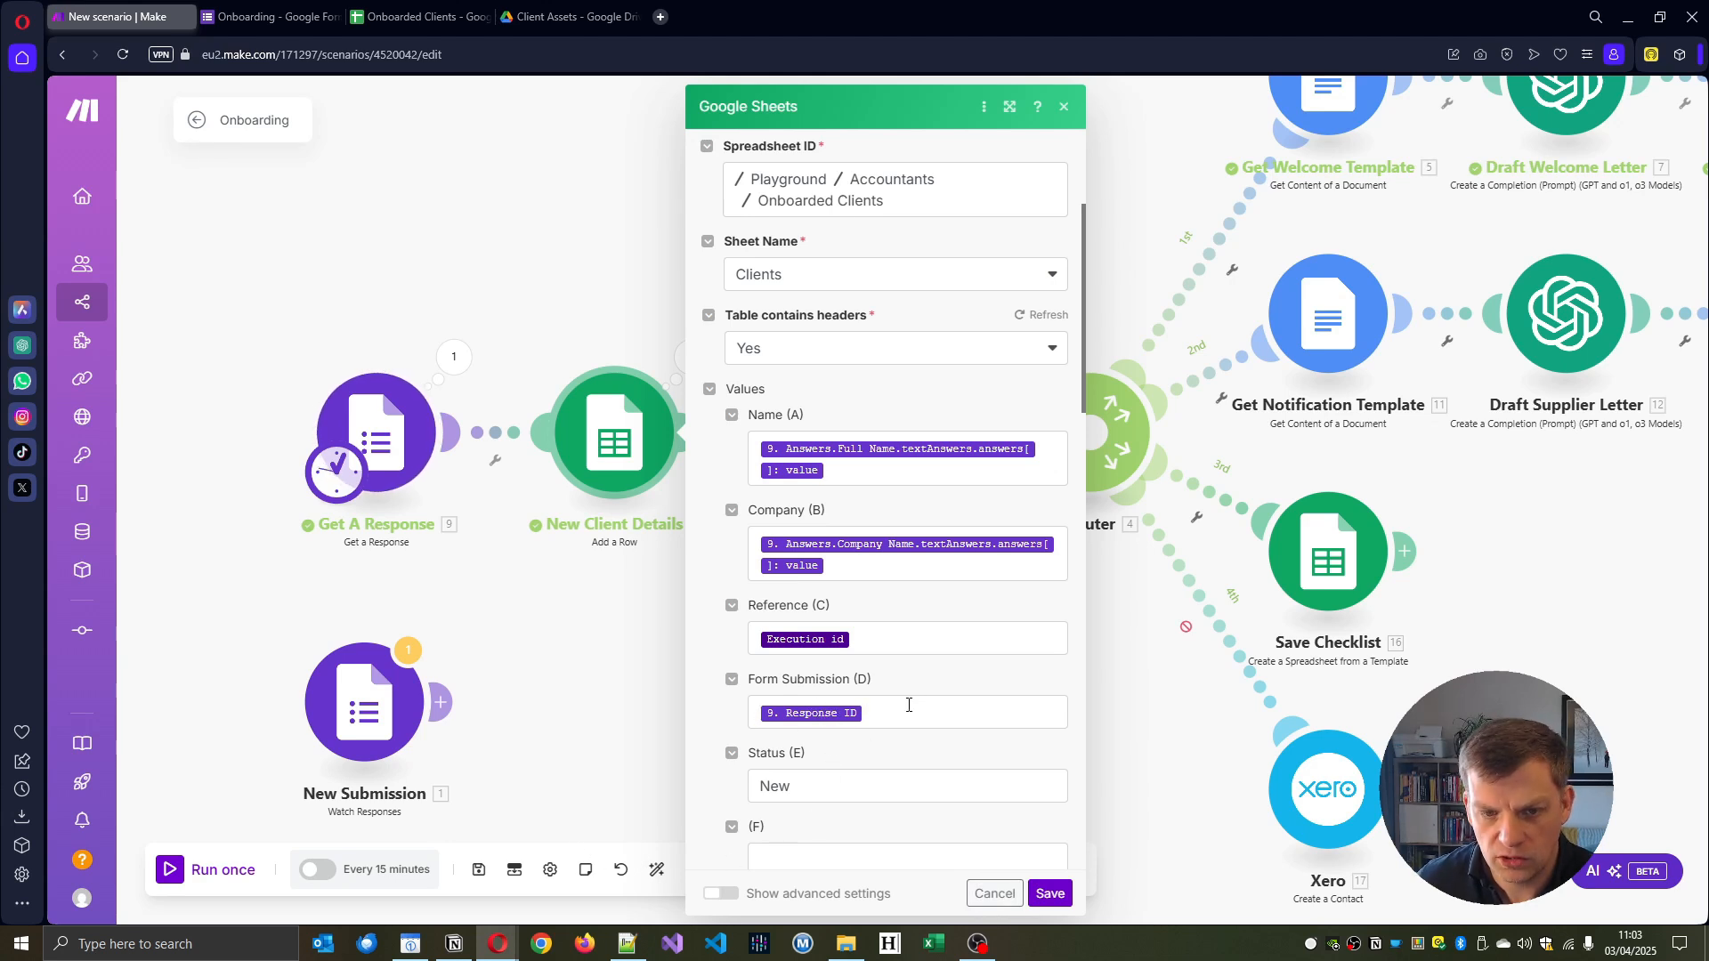
{"action": "left_click", "coordinate": [992, 894]}
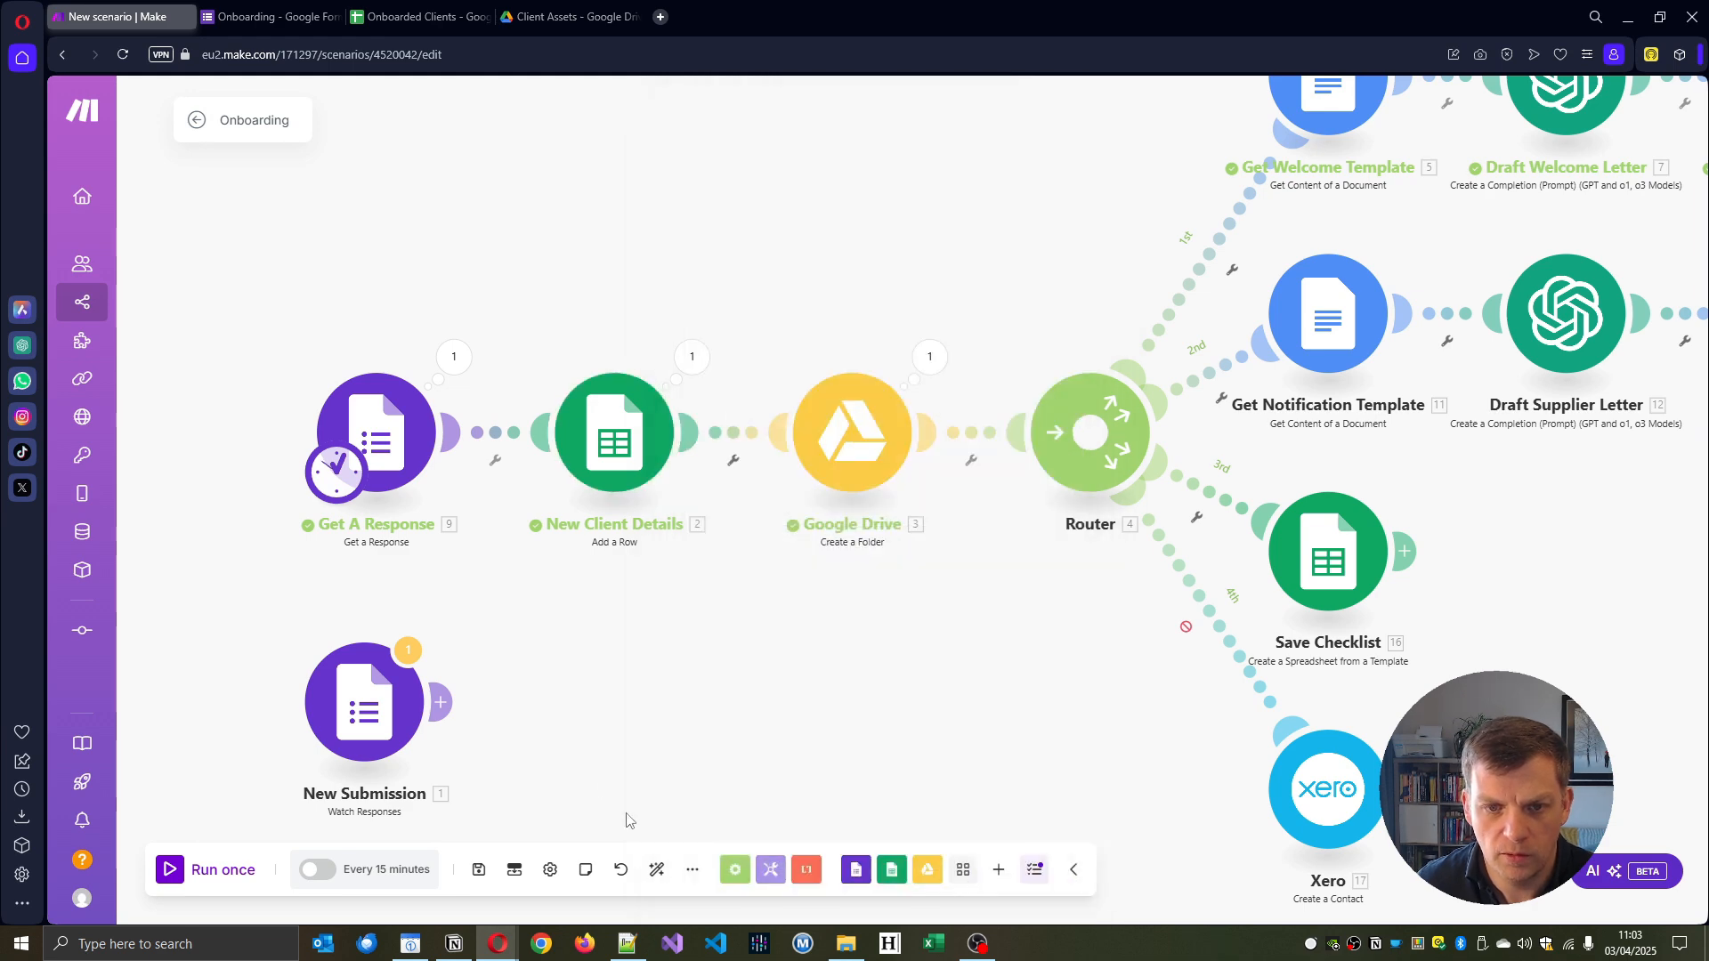
Inspect the Google Drive Create a Folder module's location and folder name, close it unsaved, and view the router's branches.
{"action": "left_click", "coordinate": [767, 472]}
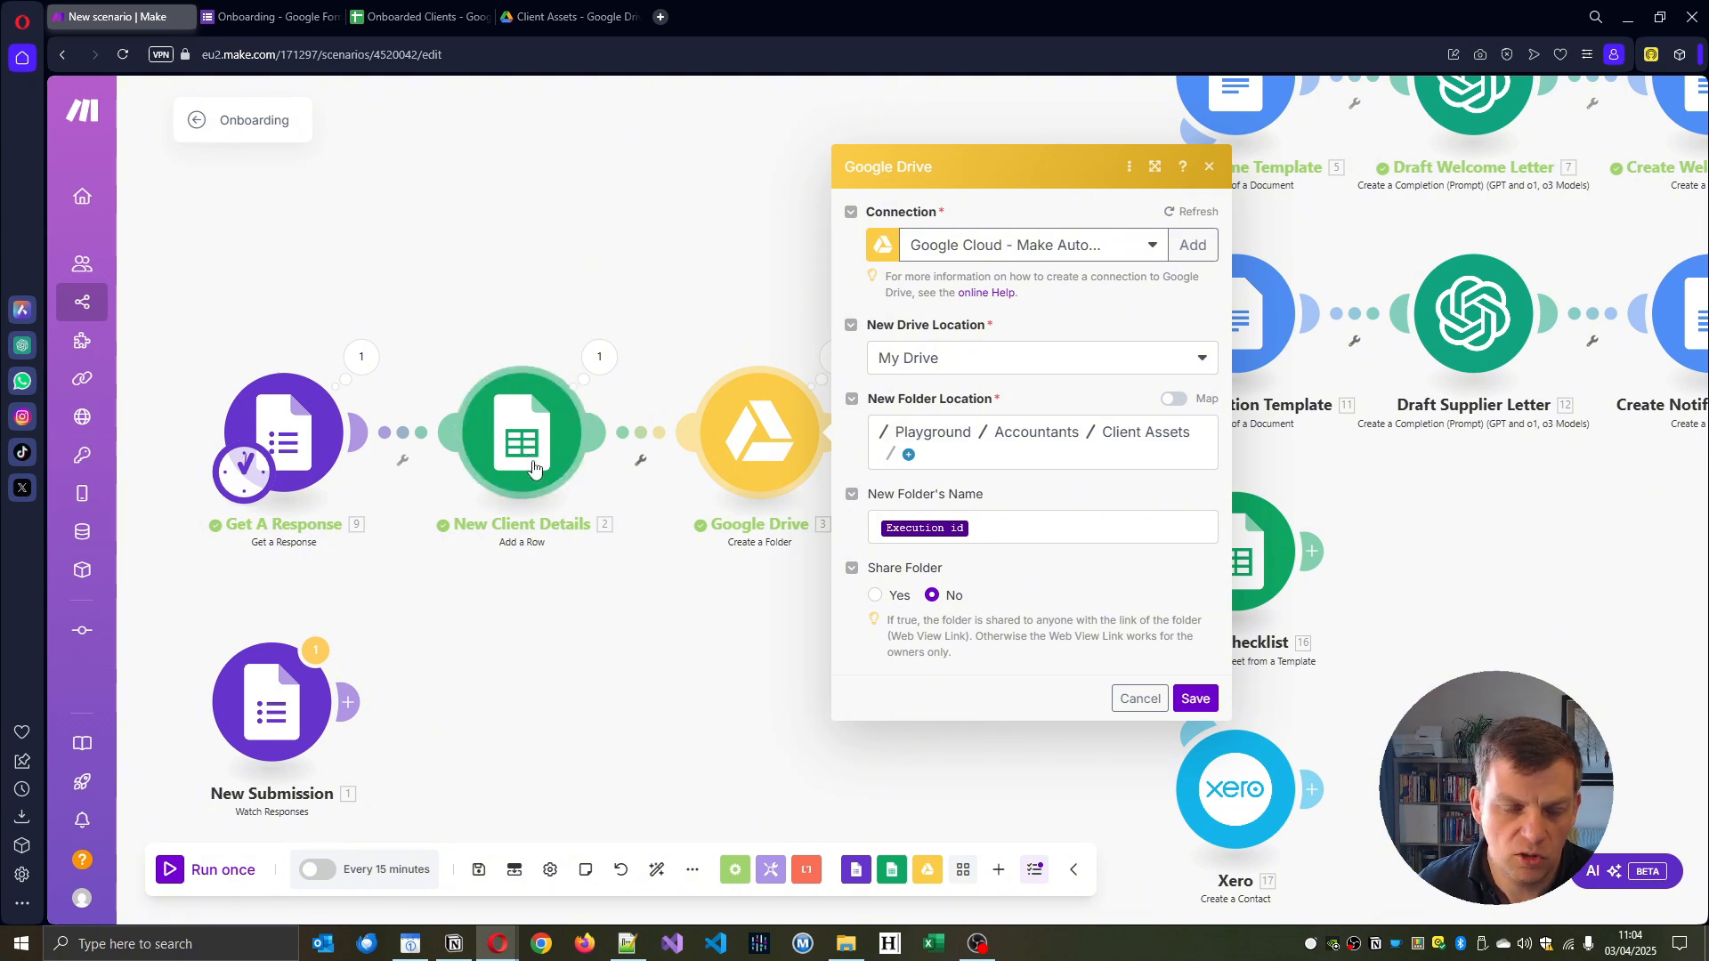
{"action": "left_click", "coordinate": [1144, 701]}
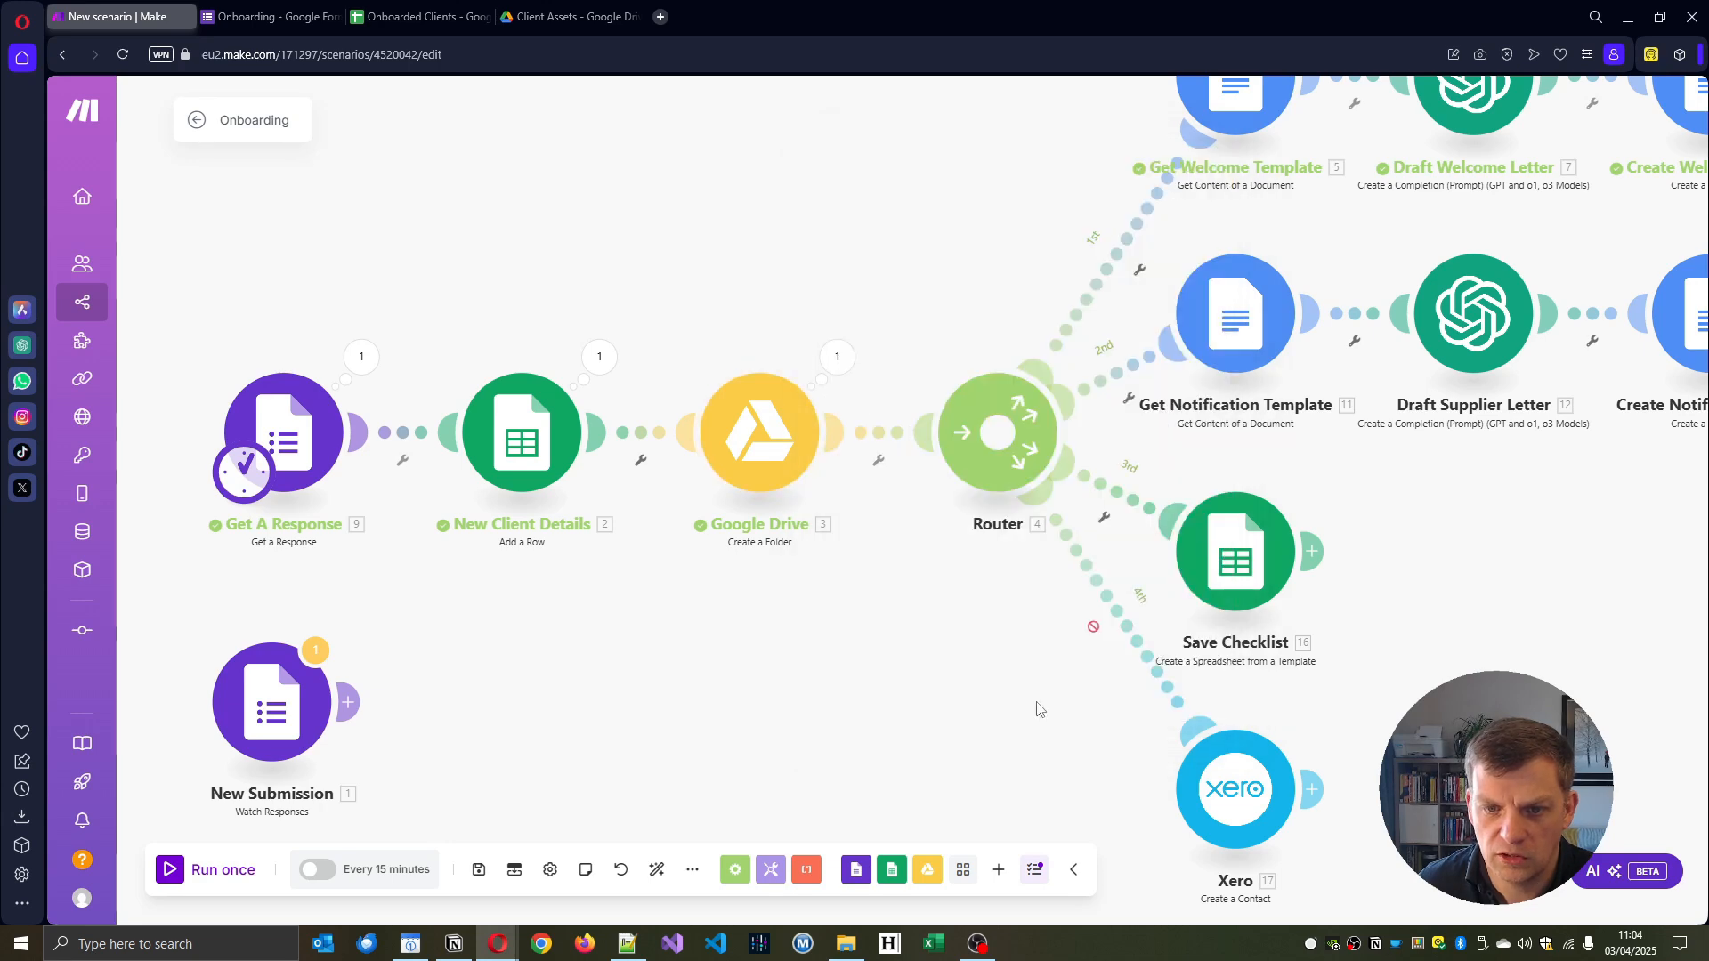
{"action": "left_click_drag", "start_coordinate": [970, 658], "coordinate": [410, 706]}
{"action": "scroll", "coordinate": [396, 725], "scroll_direction": "down", "scroll_amount": 1}
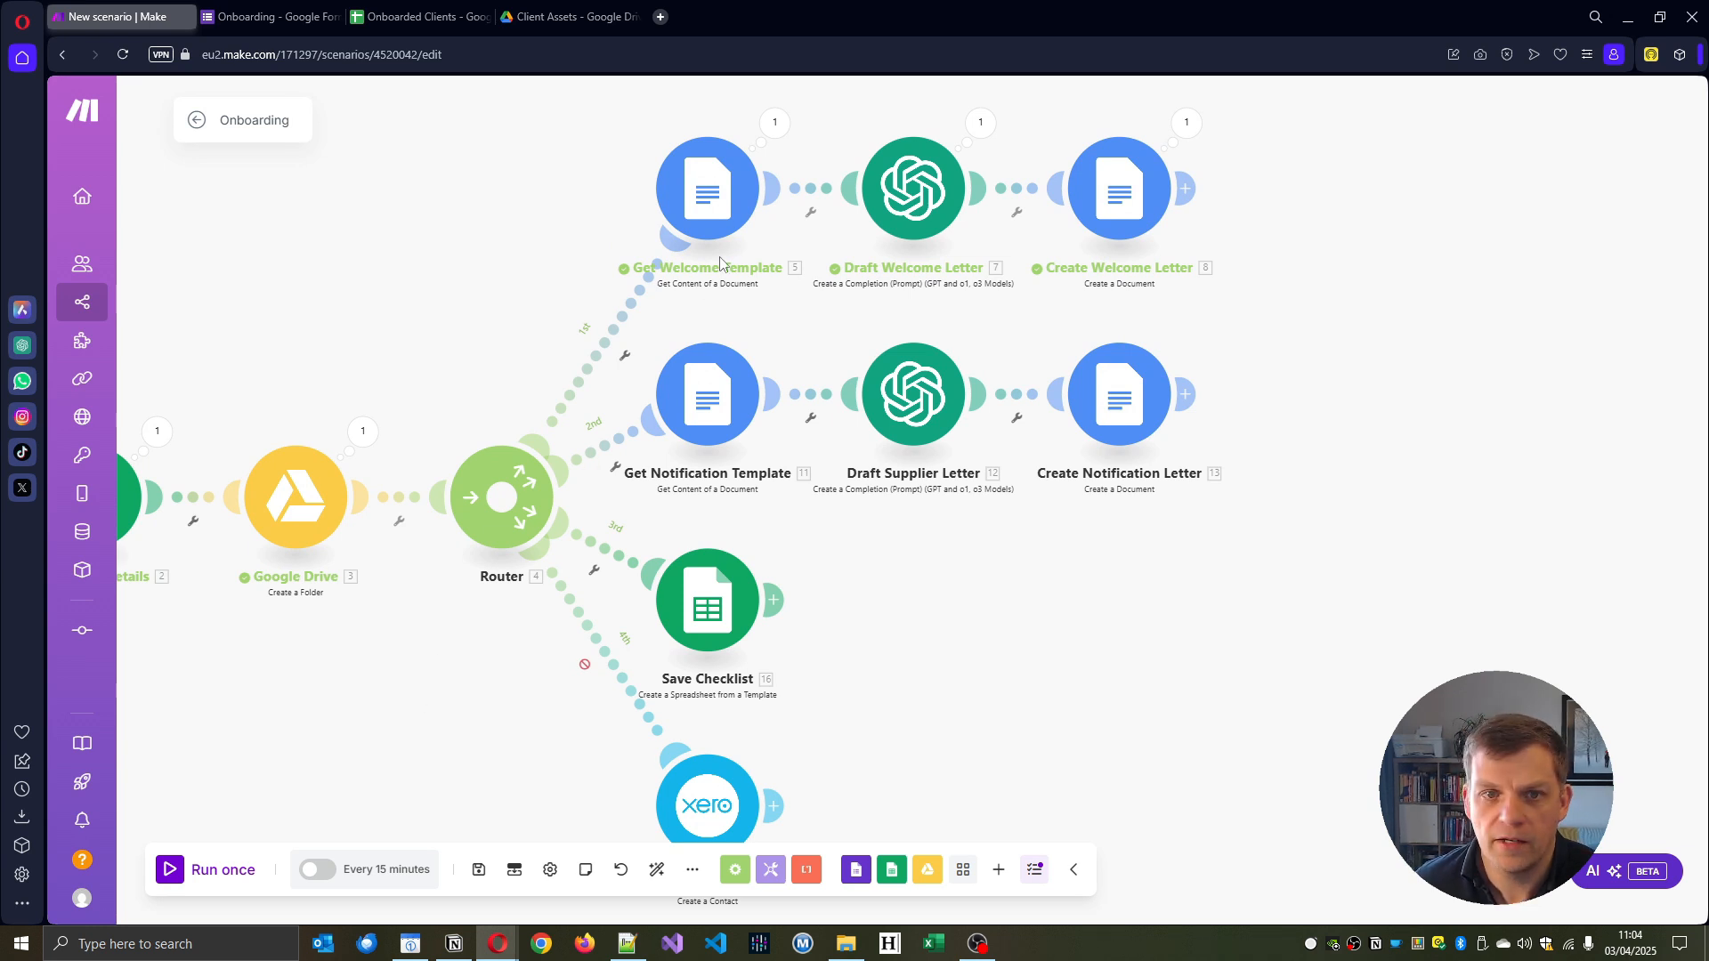
Inspect the Get Welcome Template source document and read the Draft Welcome Letter prompt, closing both modules unsaved.
{"action": "left_click", "coordinate": [706, 194]}
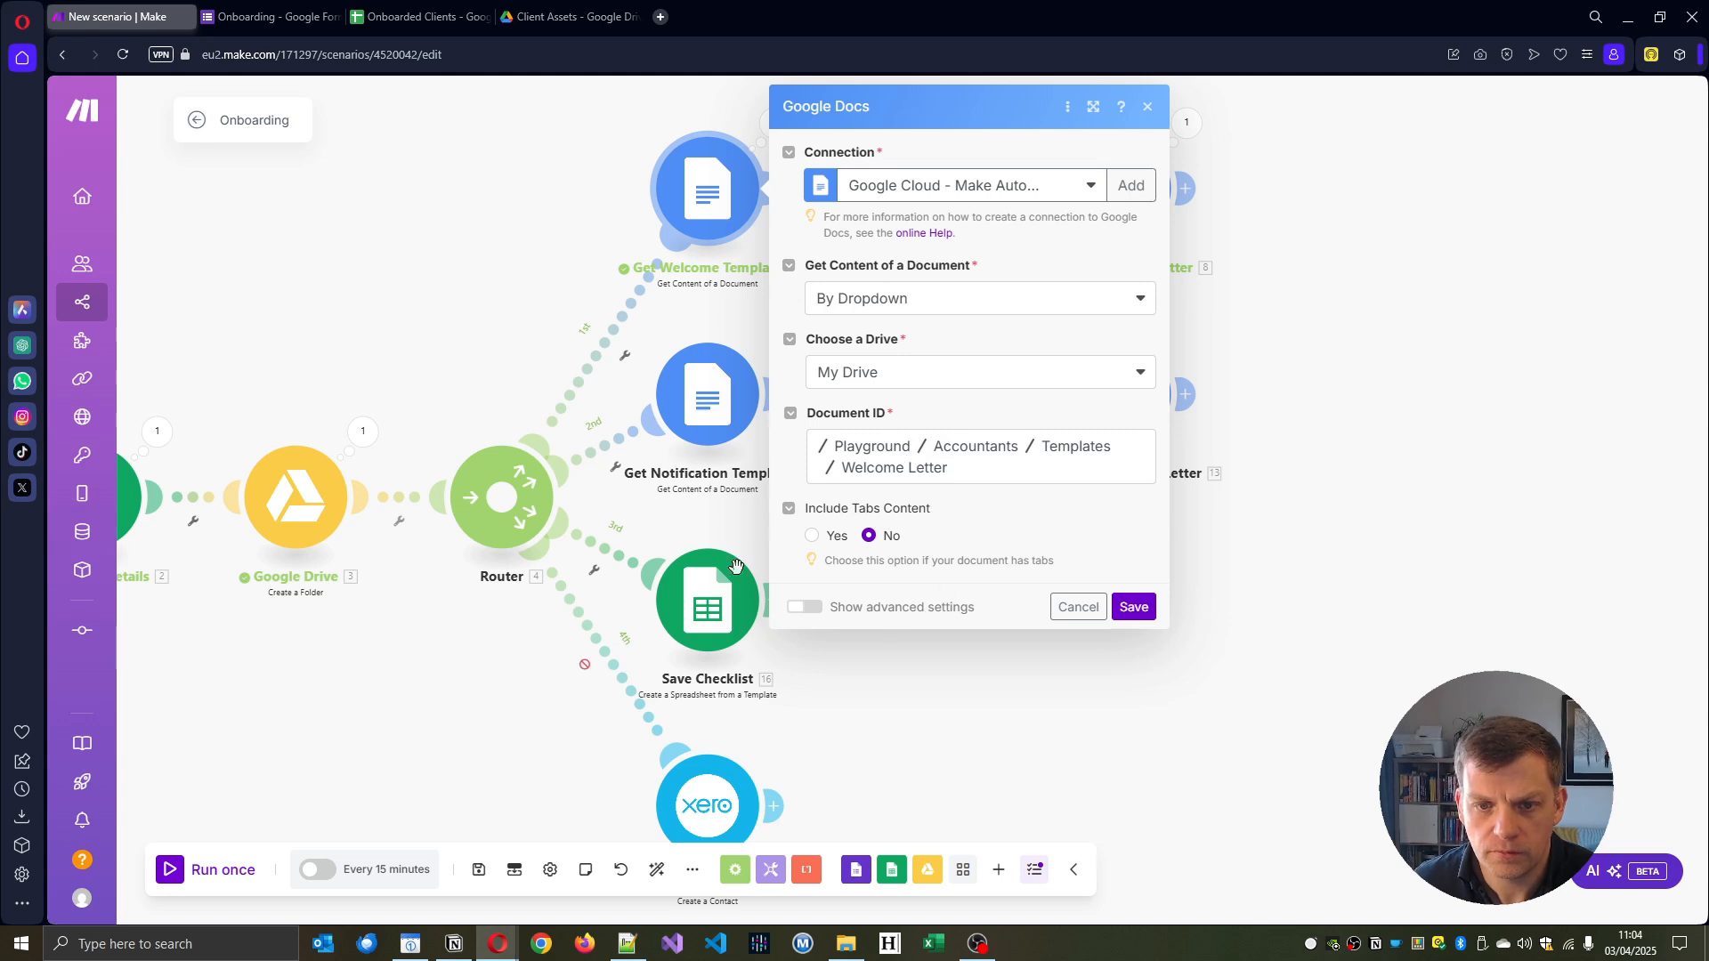
{"action": "left_click", "coordinate": [1147, 107]}
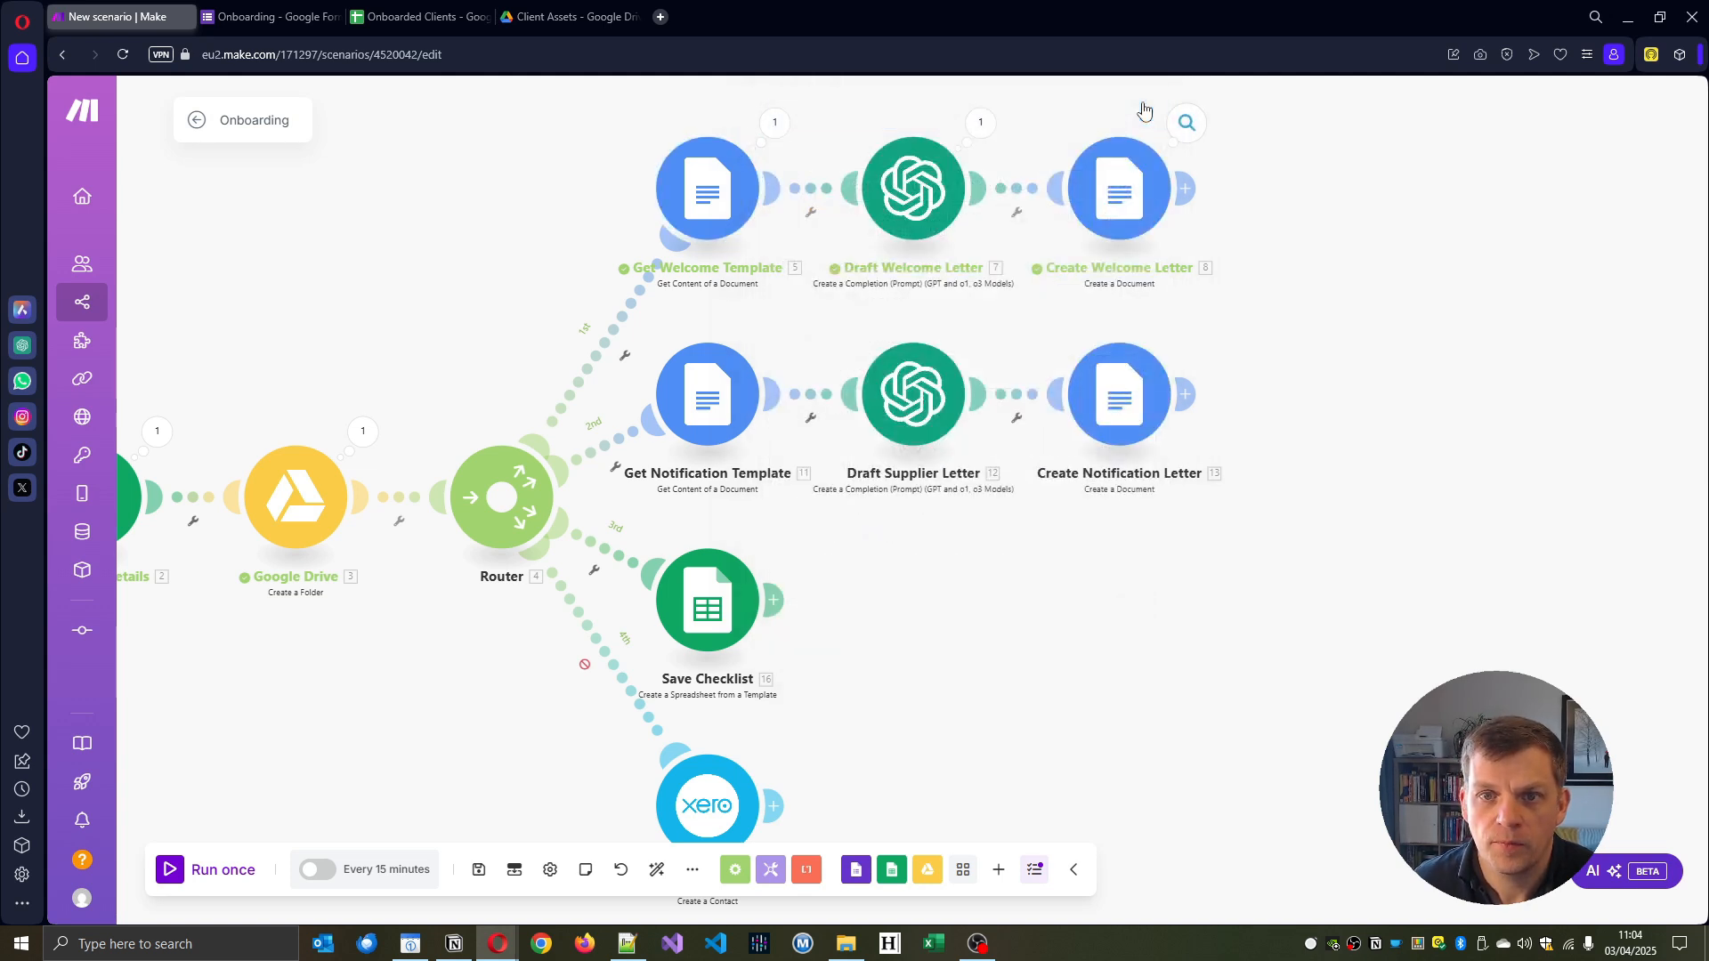
{"action": "left_click", "coordinate": [902, 206]}
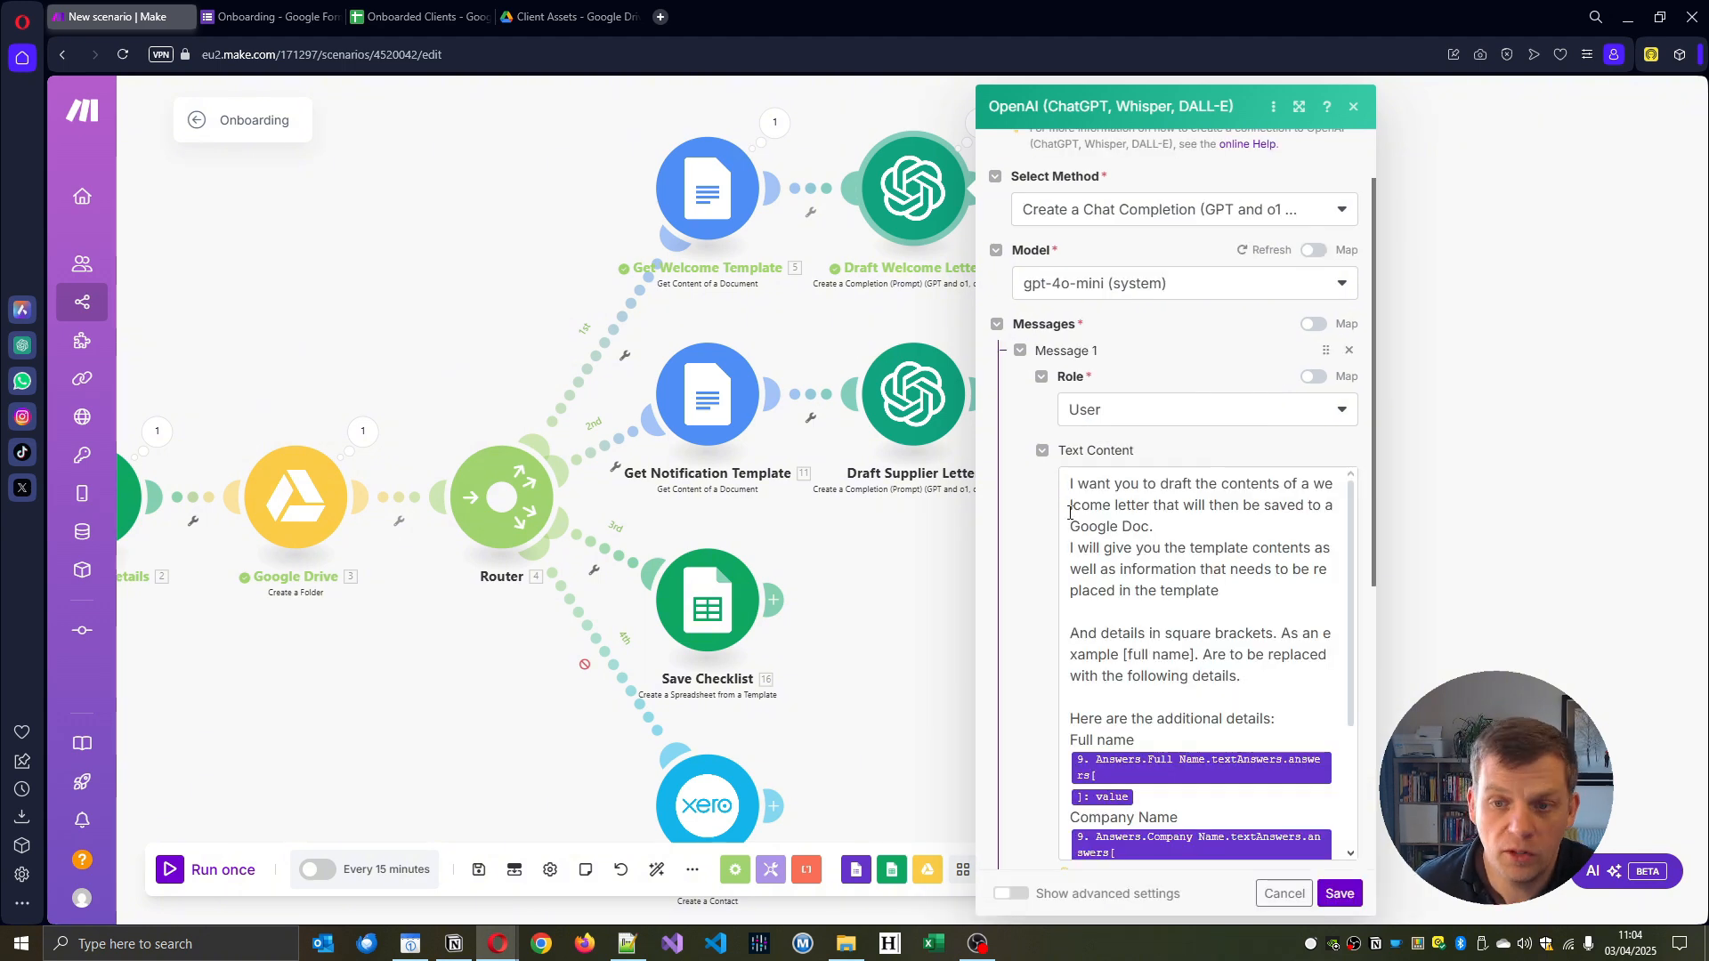
{"action": "scroll", "coordinate": [1155, 382], "scroll_direction": "down", "scroll_amount": 1}
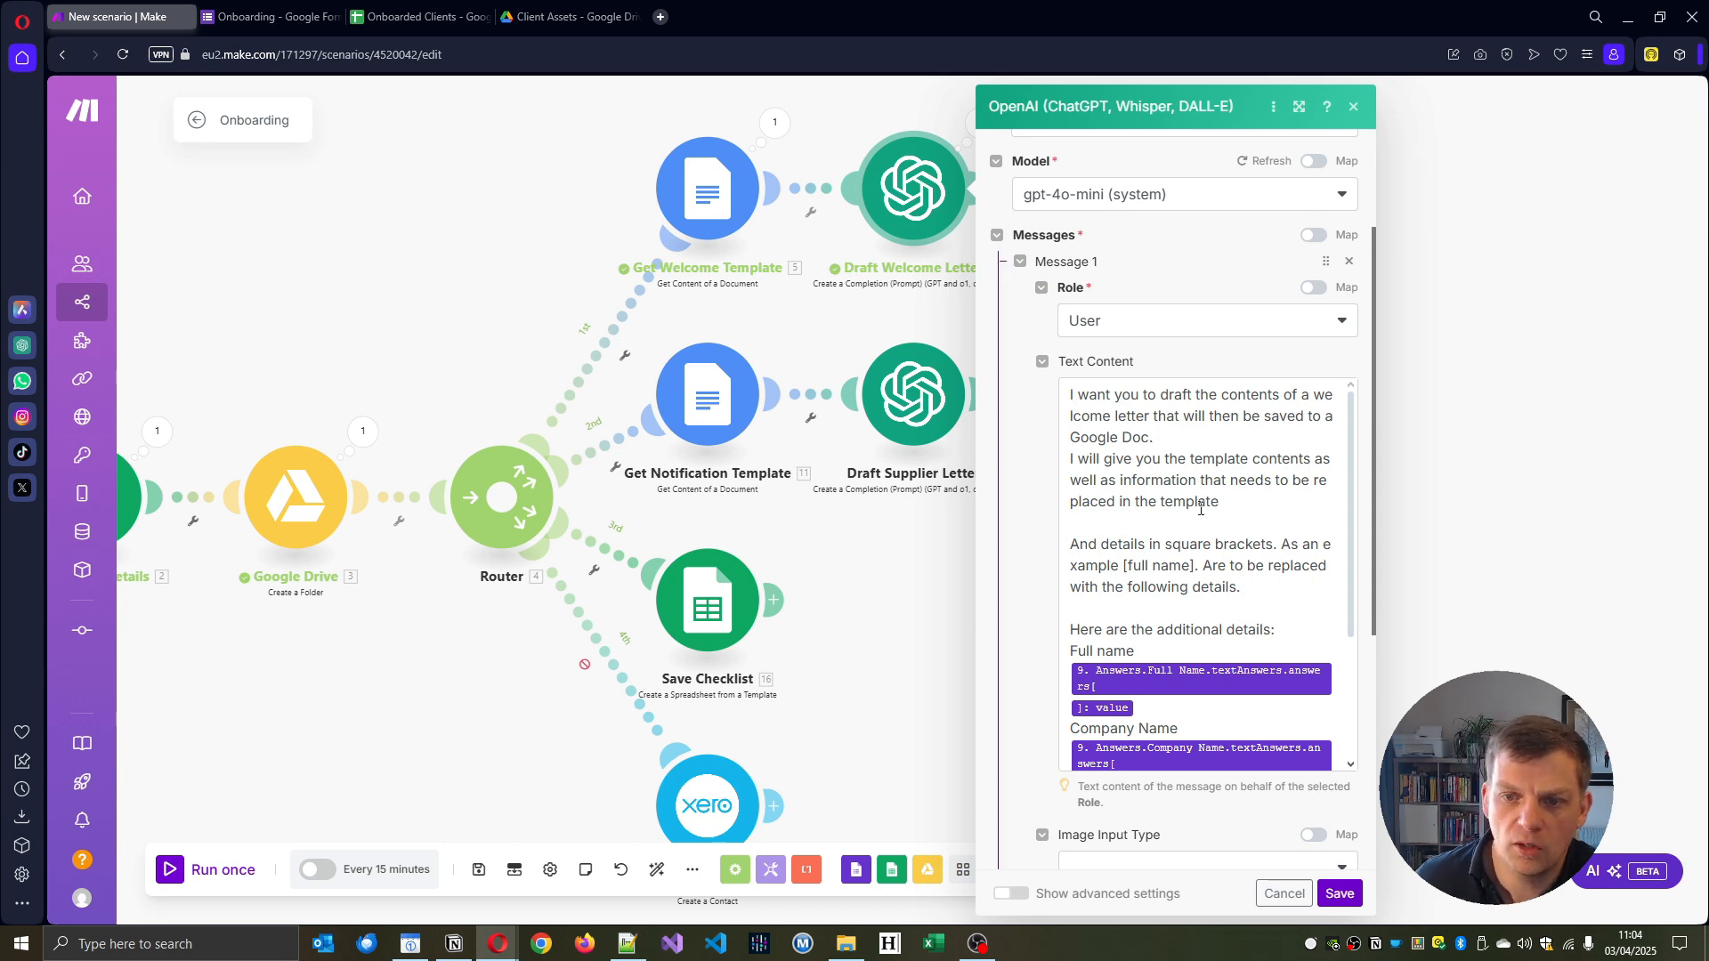
{"action": "scroll", "coordinate": [1200, 507], "scroll_direction": "down", "scroll_amount": 3}
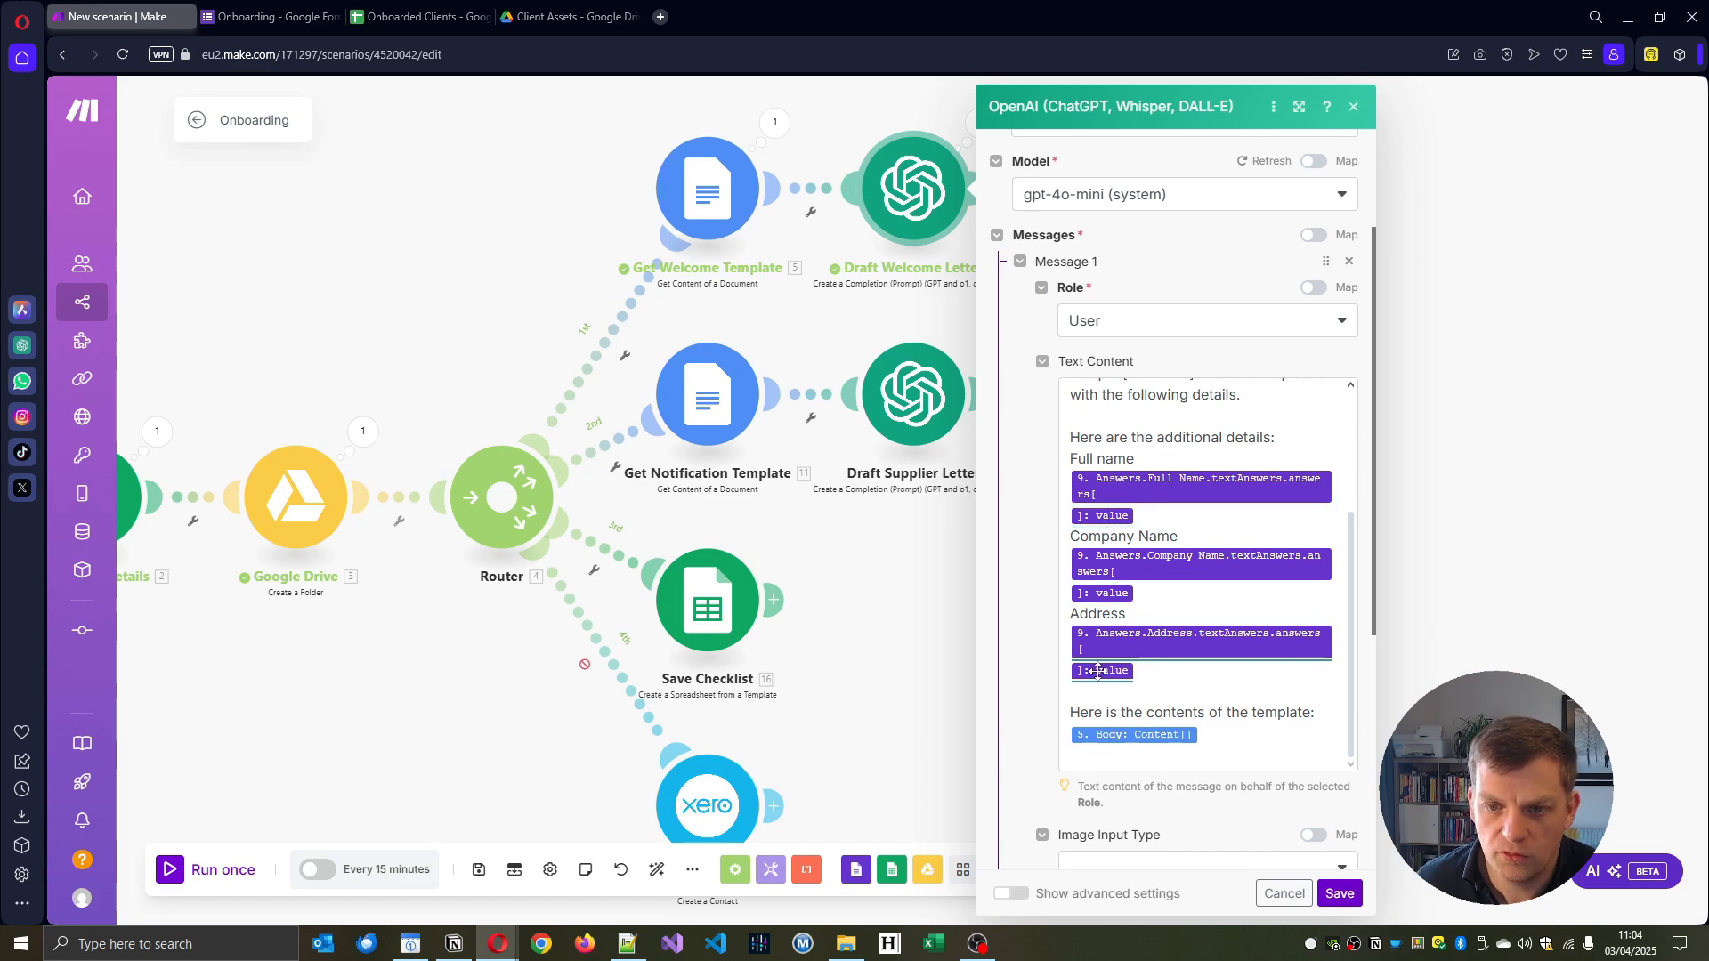
{"action": "left_click", "coordinate": [1351, 108]}
Inspect the Create Welcome Letter module's name, content and location, and the Get Notification Template module's source document, closing both unsaved.
{"action": "left_click", "coordinate": [1126, 221]}
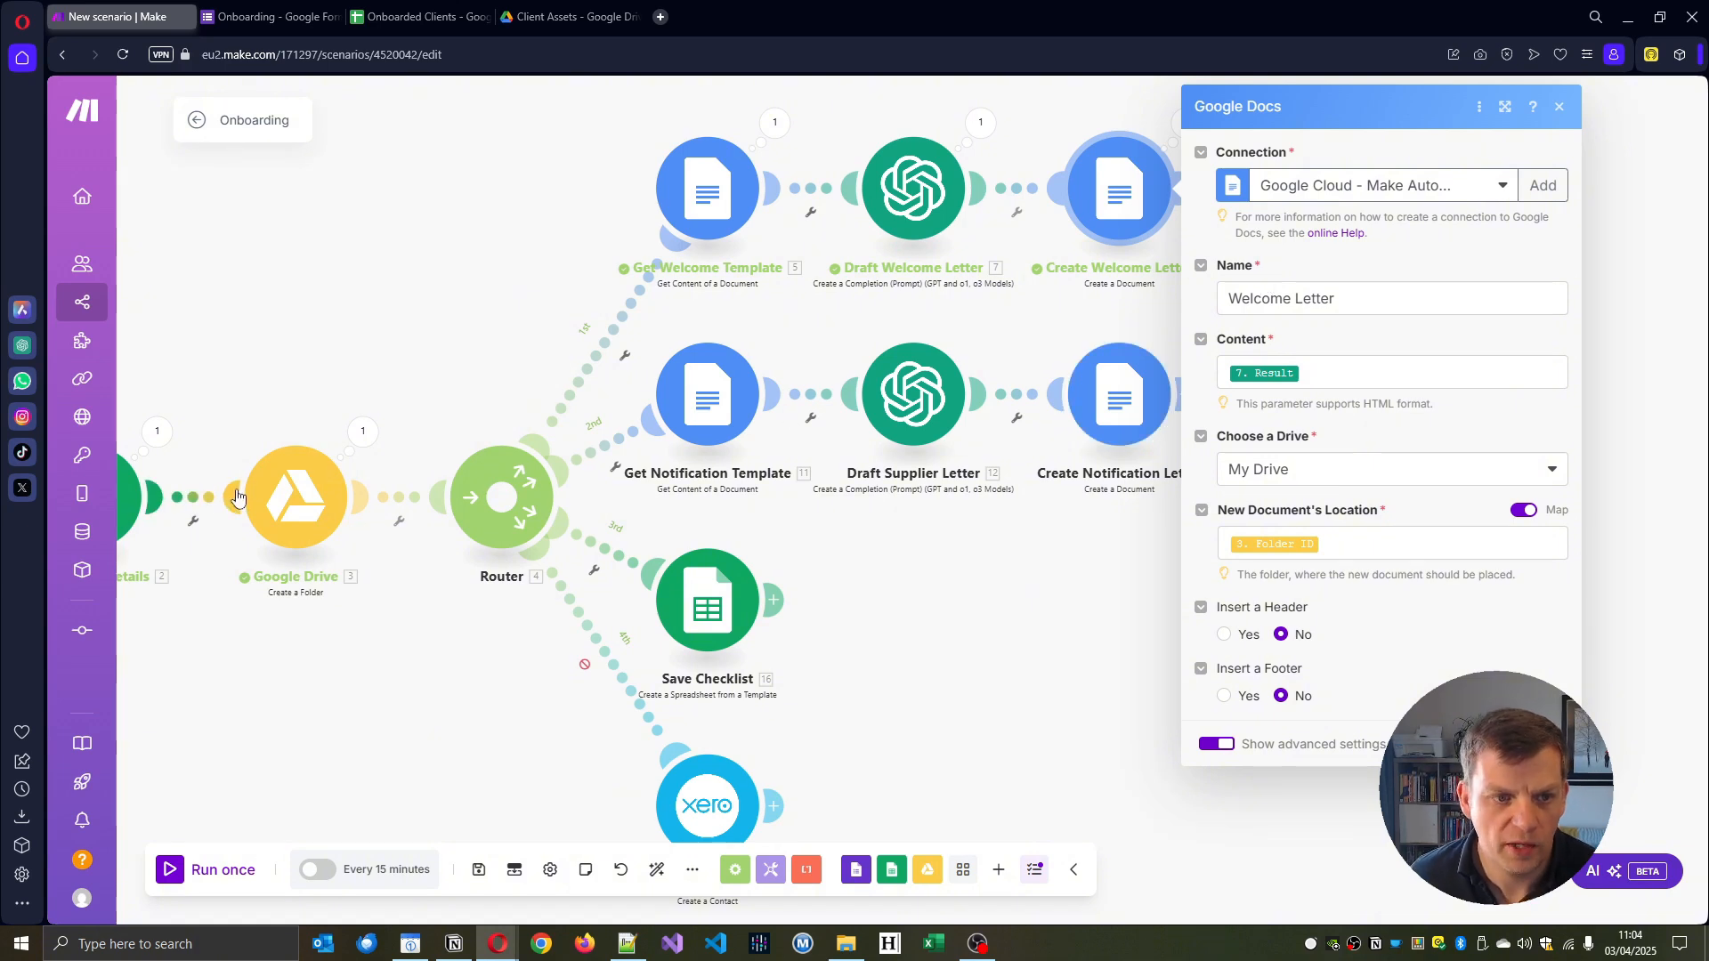
{"action": "left_click", "coordinate": [923, 655]}
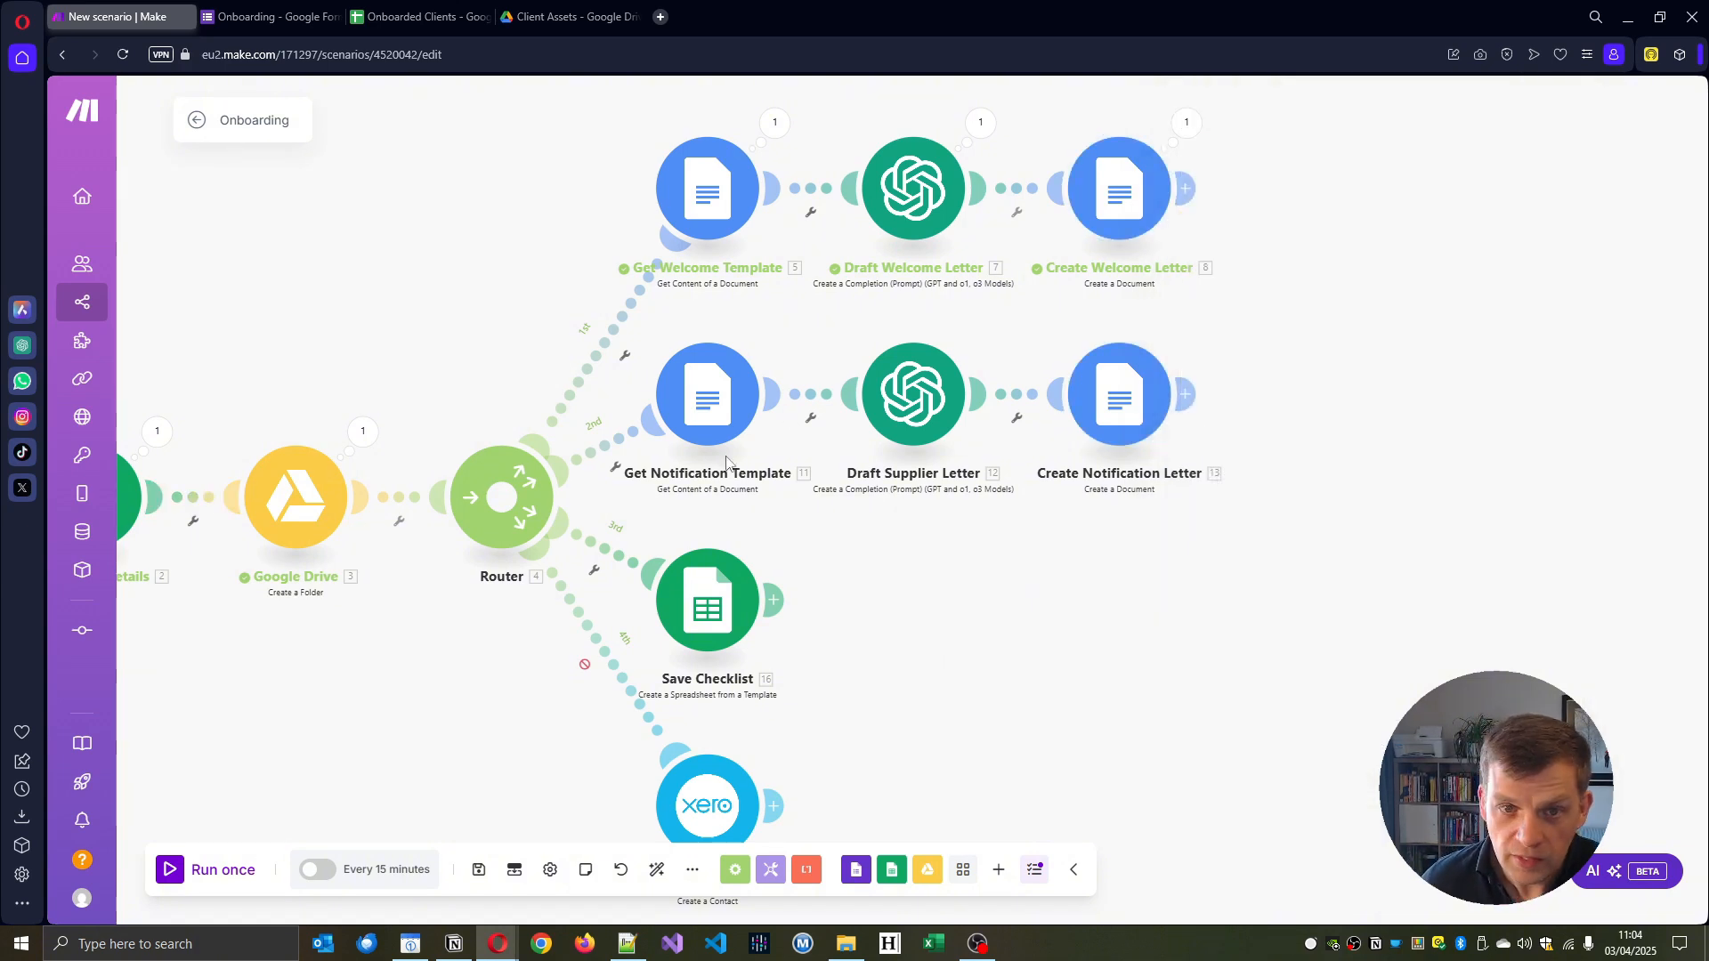
{"action": "left_click", "coordinate": [707, 394]}
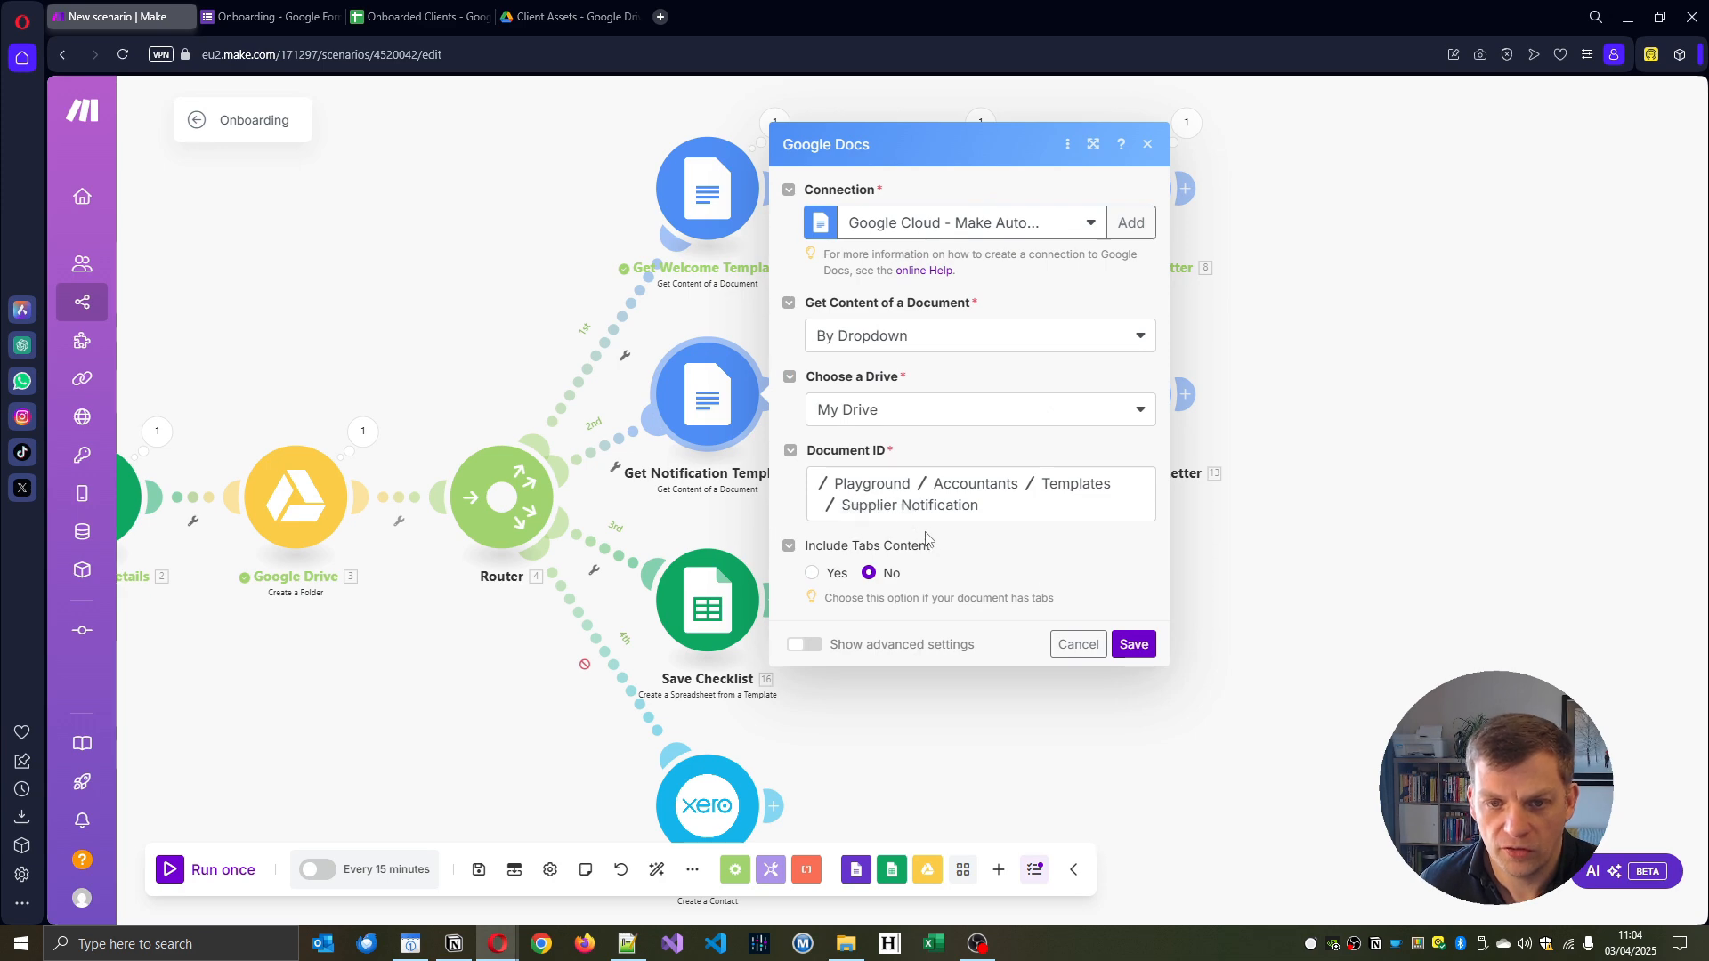
{"action": "left_click", "coordinate": [1147, 145]}
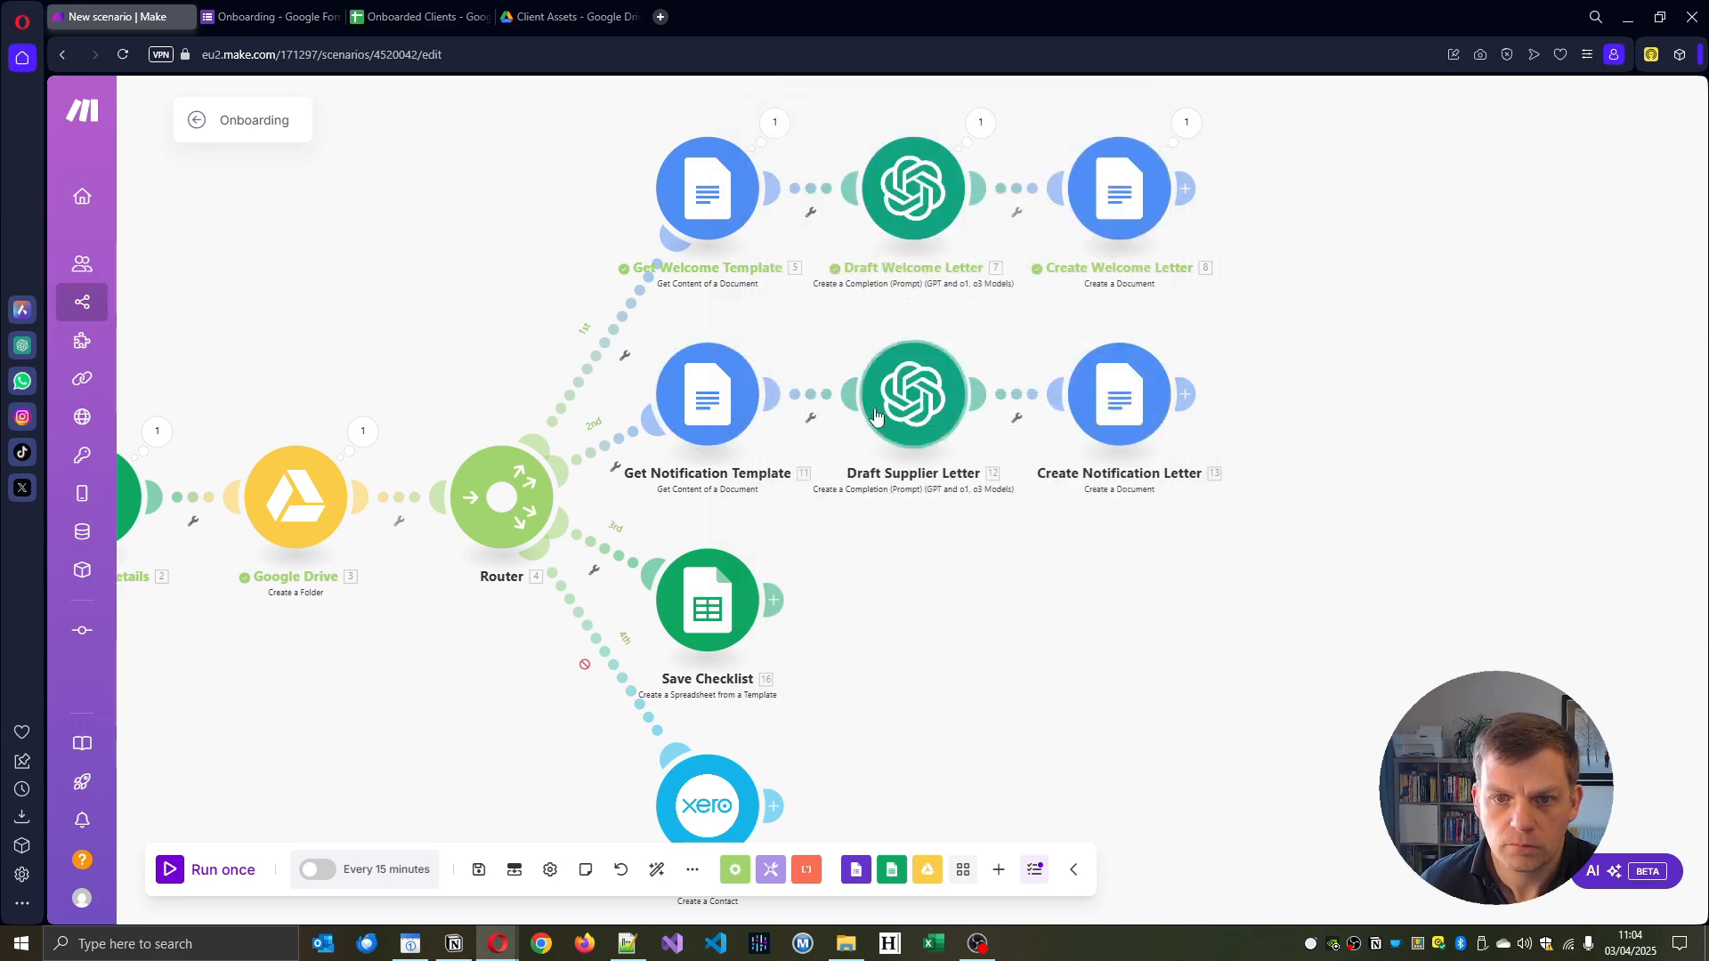
Read the full Draft Supplier Letter prompt with its mapped client, previous supplier and template fields, and cancel without saving.
{"action": "left_click", "coordinate": [912, 397]}
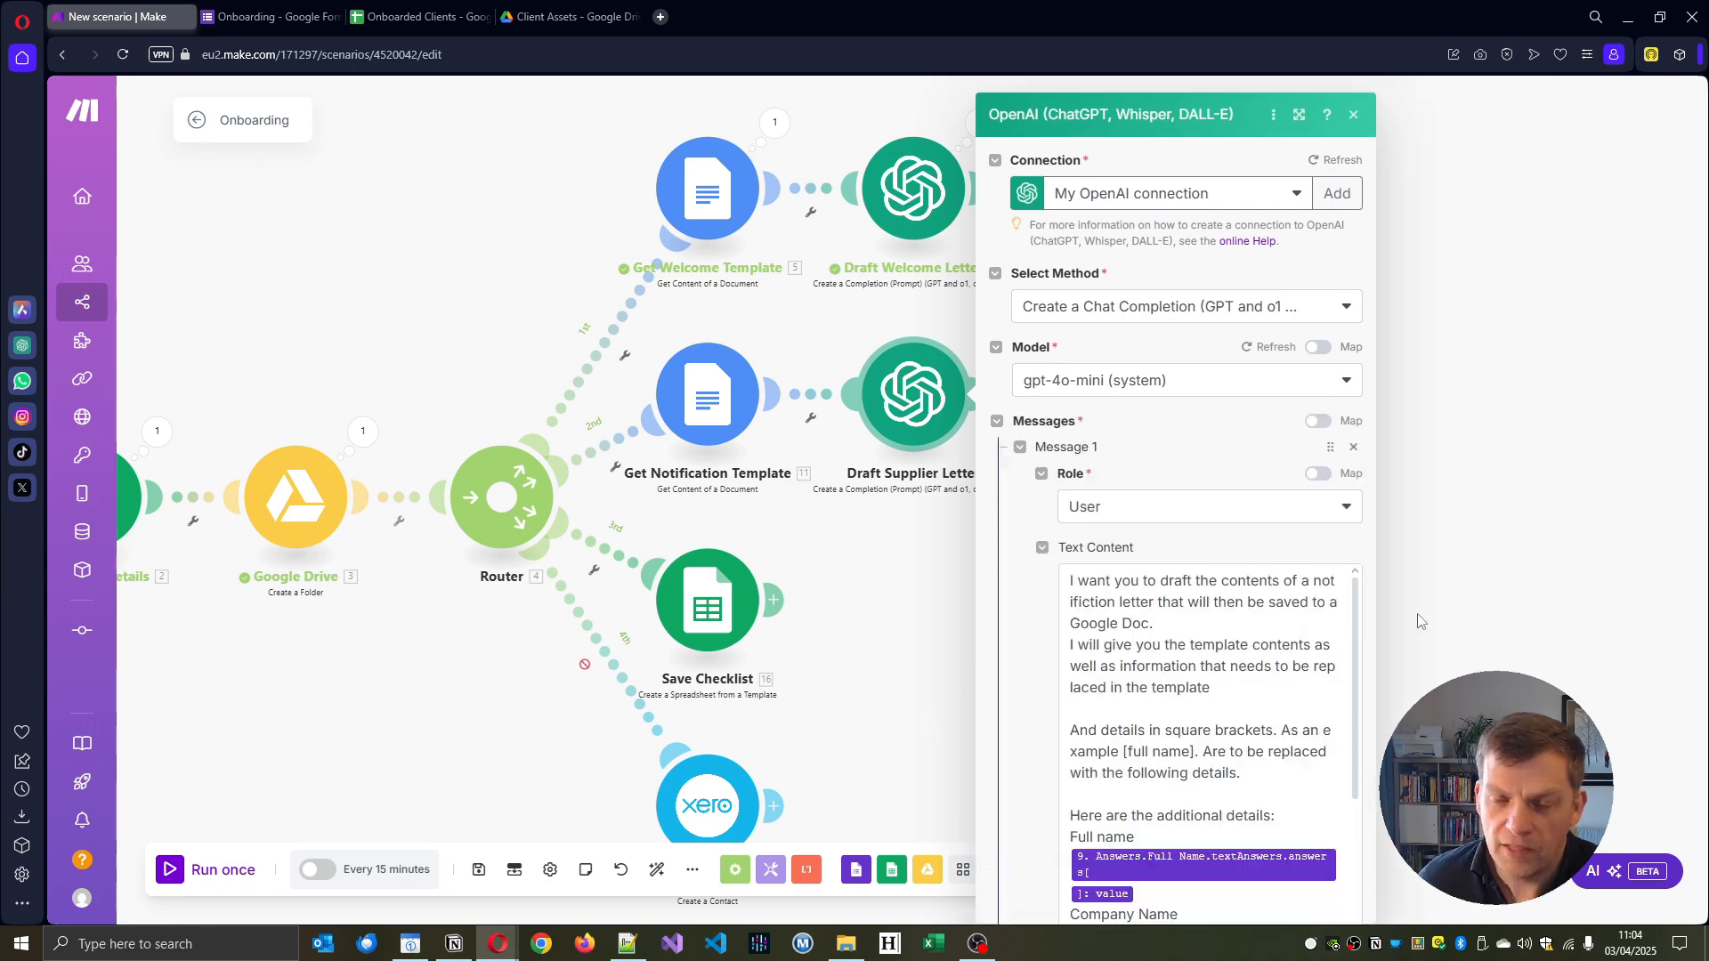
{"action": "scroll", "coordinate": [1228, 444], "scroll_direction": "down", "scroll_amount": 5}
{"action": "scroll", "coordinate": [1228, 443], "scroll_direction": "down", "scroll_amount": 3}
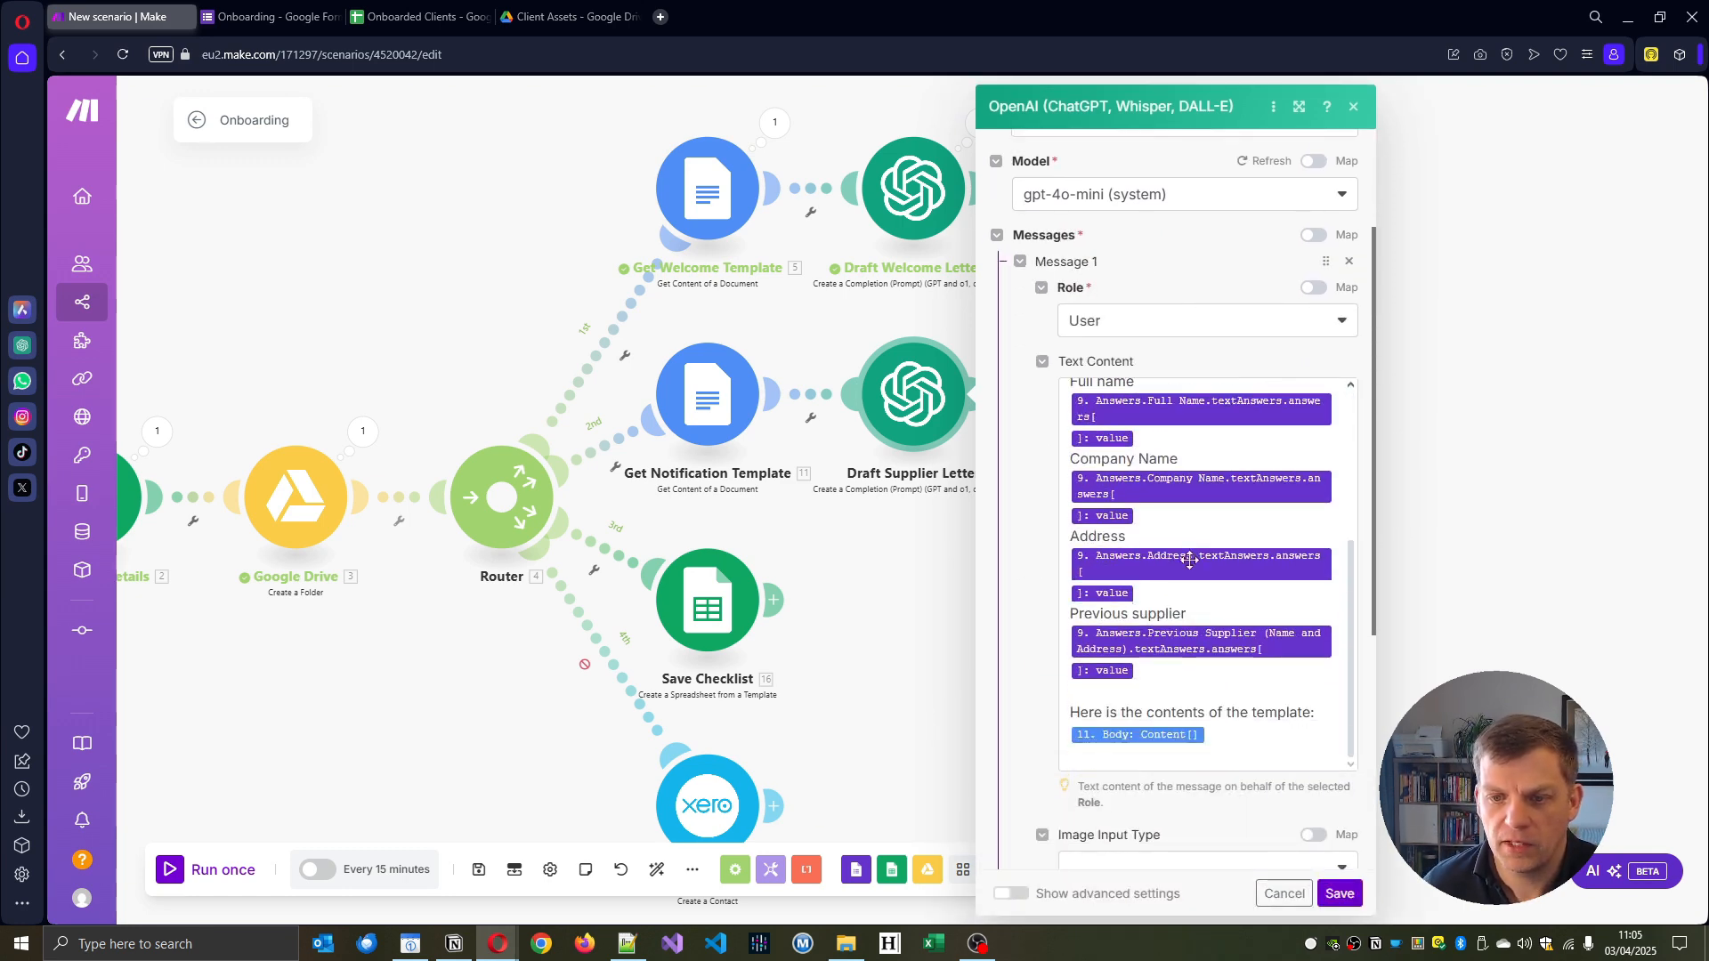
{"action": "scroll", "coordinate": [1140, 489], "scroll_direction": "up", "scroll_amount": 6}
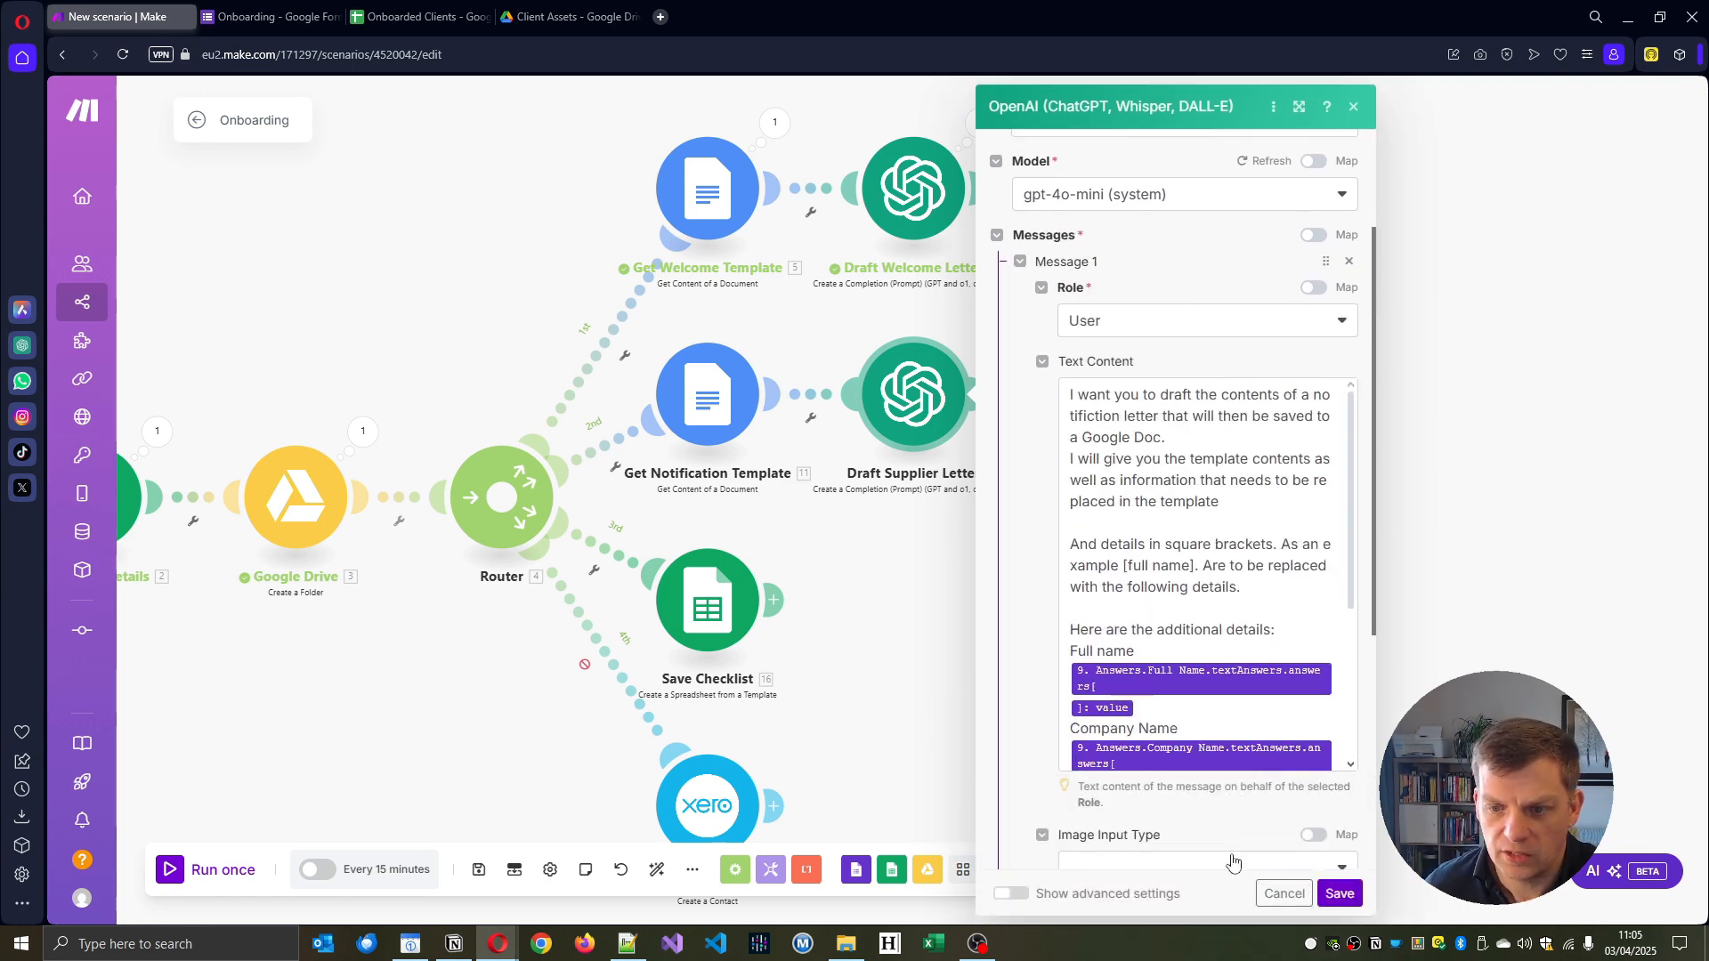
{"action": "scroll", "coordinate": [1214, 453], "scroll_direction": "down", "scroll_amount": 5}
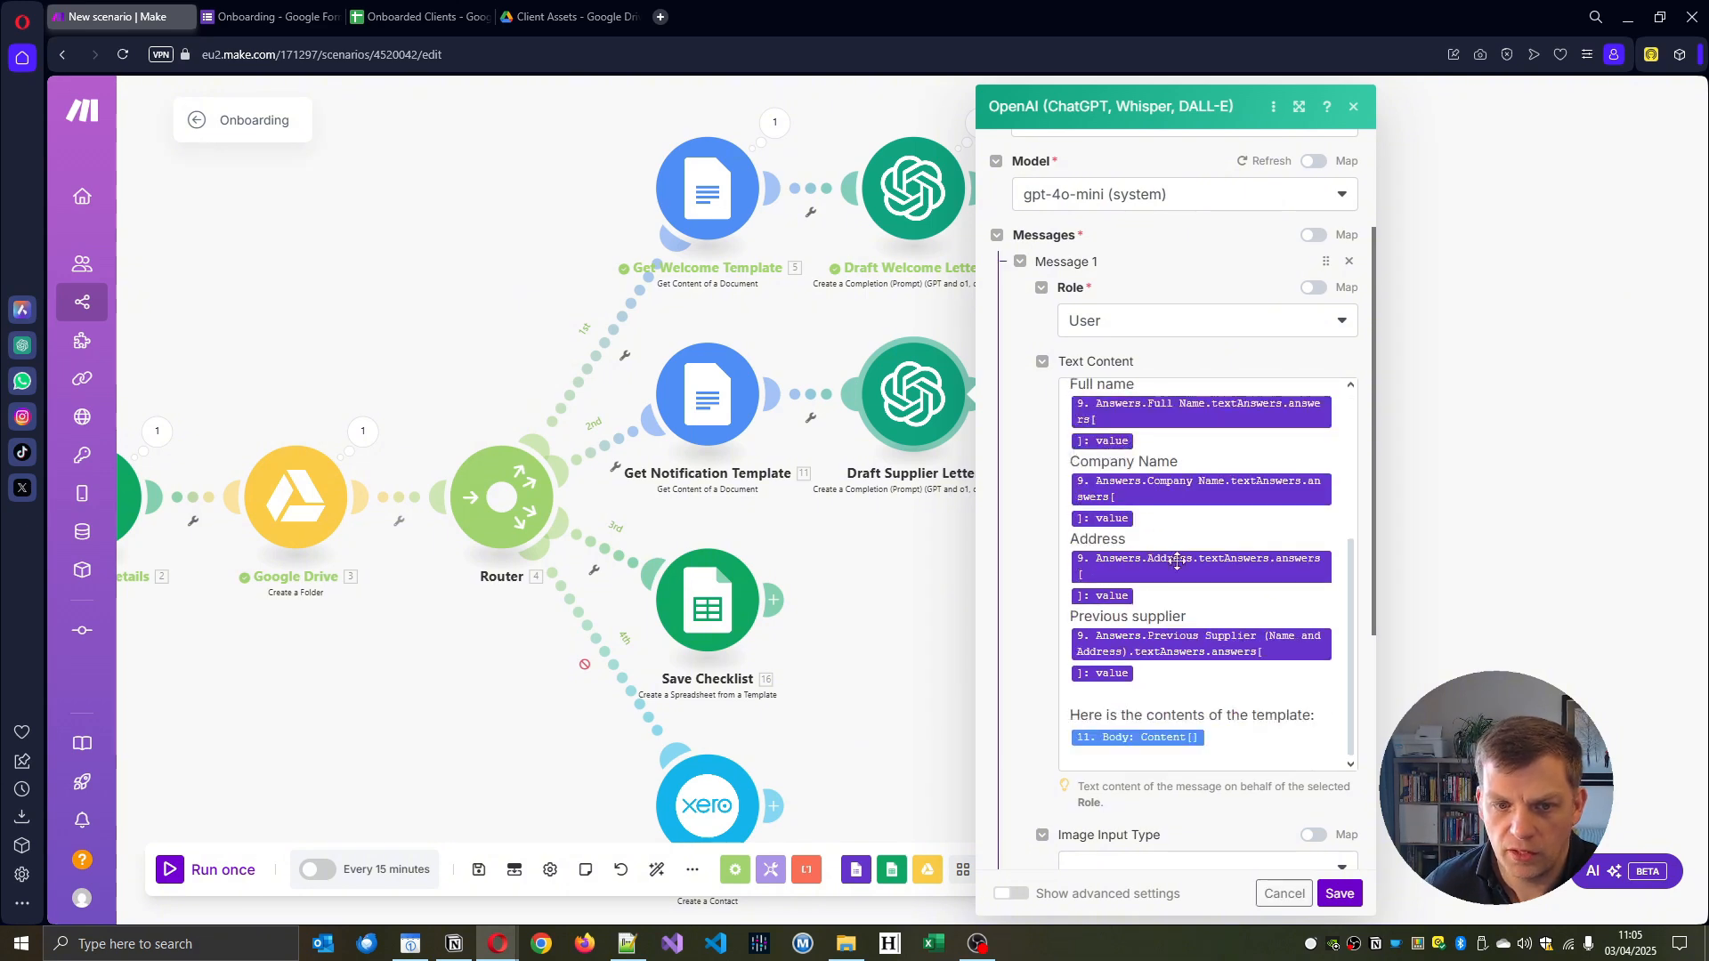
{"action": "scroll", "coordinate": [1213, 453], "scroll_direction": "up", "scroll_amount": 5}
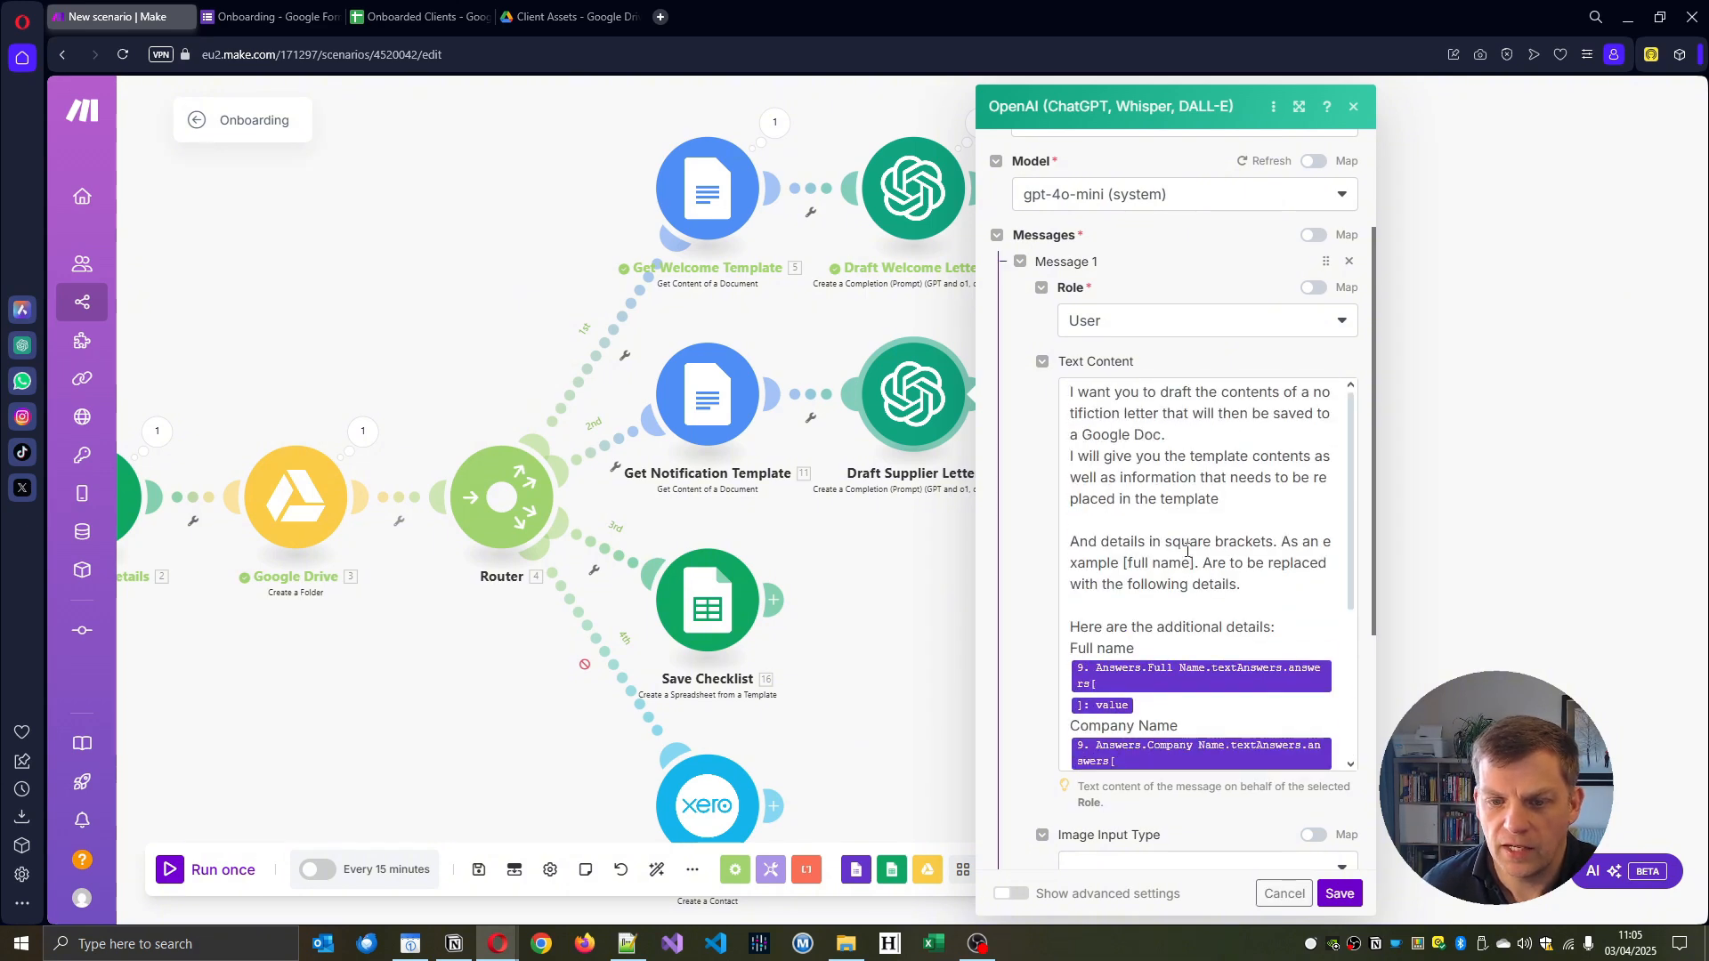
{"action": "left_click", "coordinate": [1284, 894]}
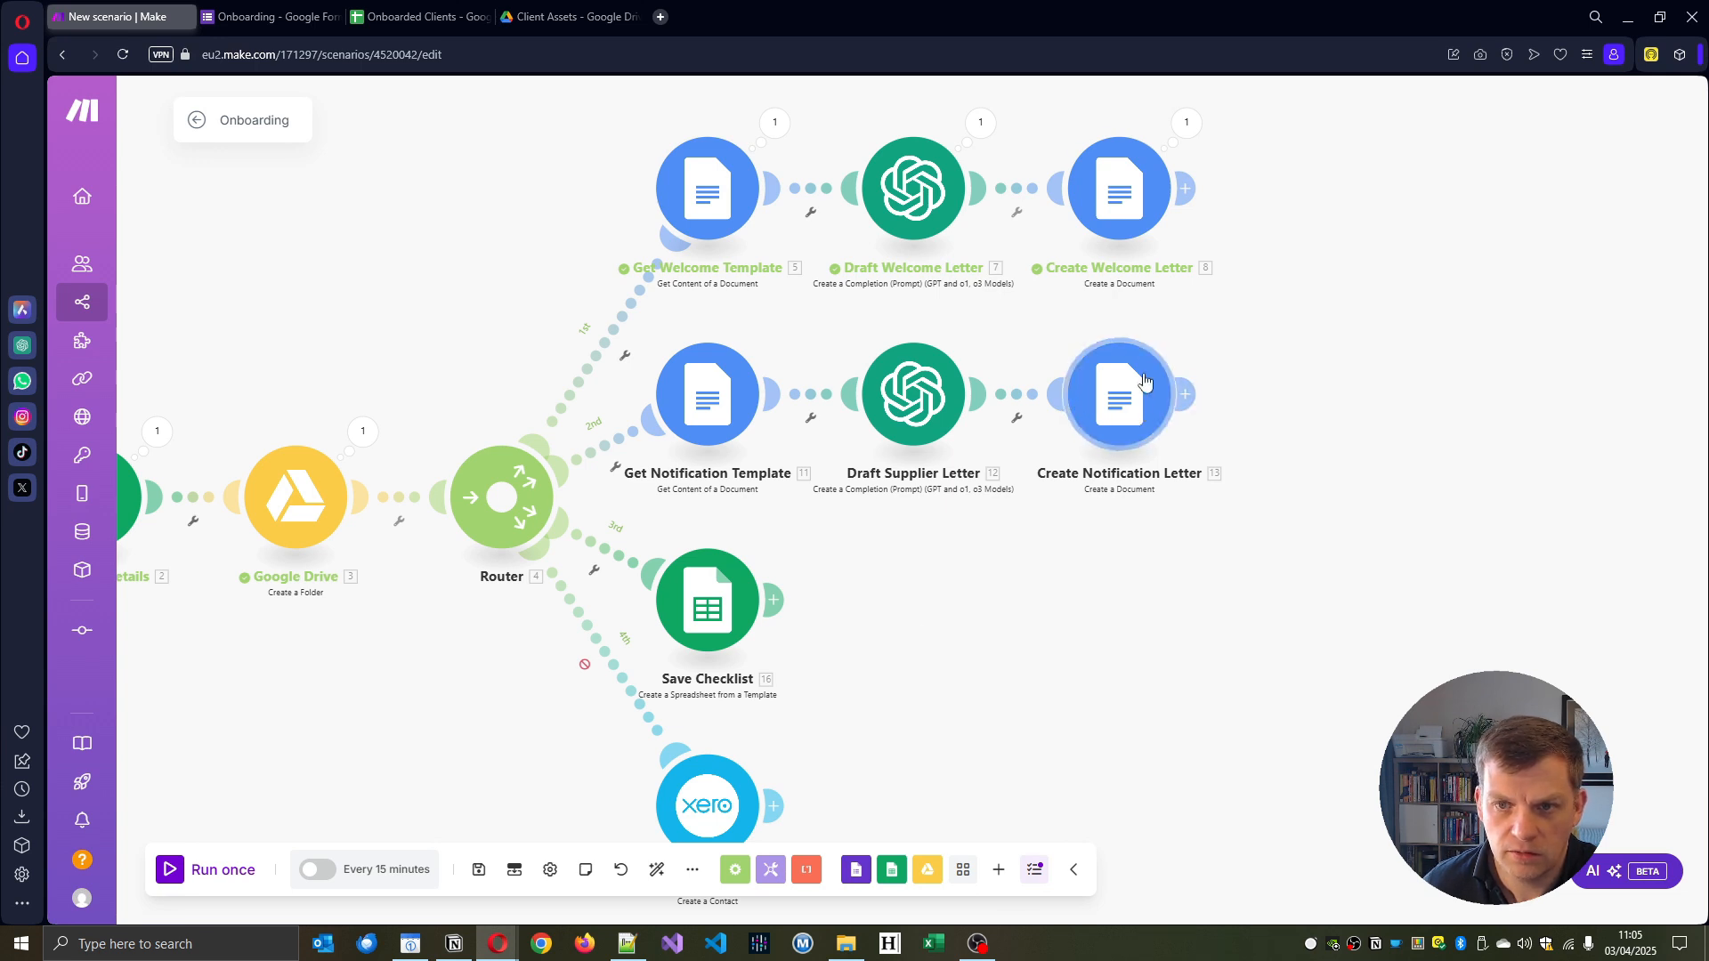
Inspect the Create Notification Letter document settings and the Save Checklist module's template, title and location, leaving both unsaved.
{"action": "left_click", "coordinate": [1120, 394]}
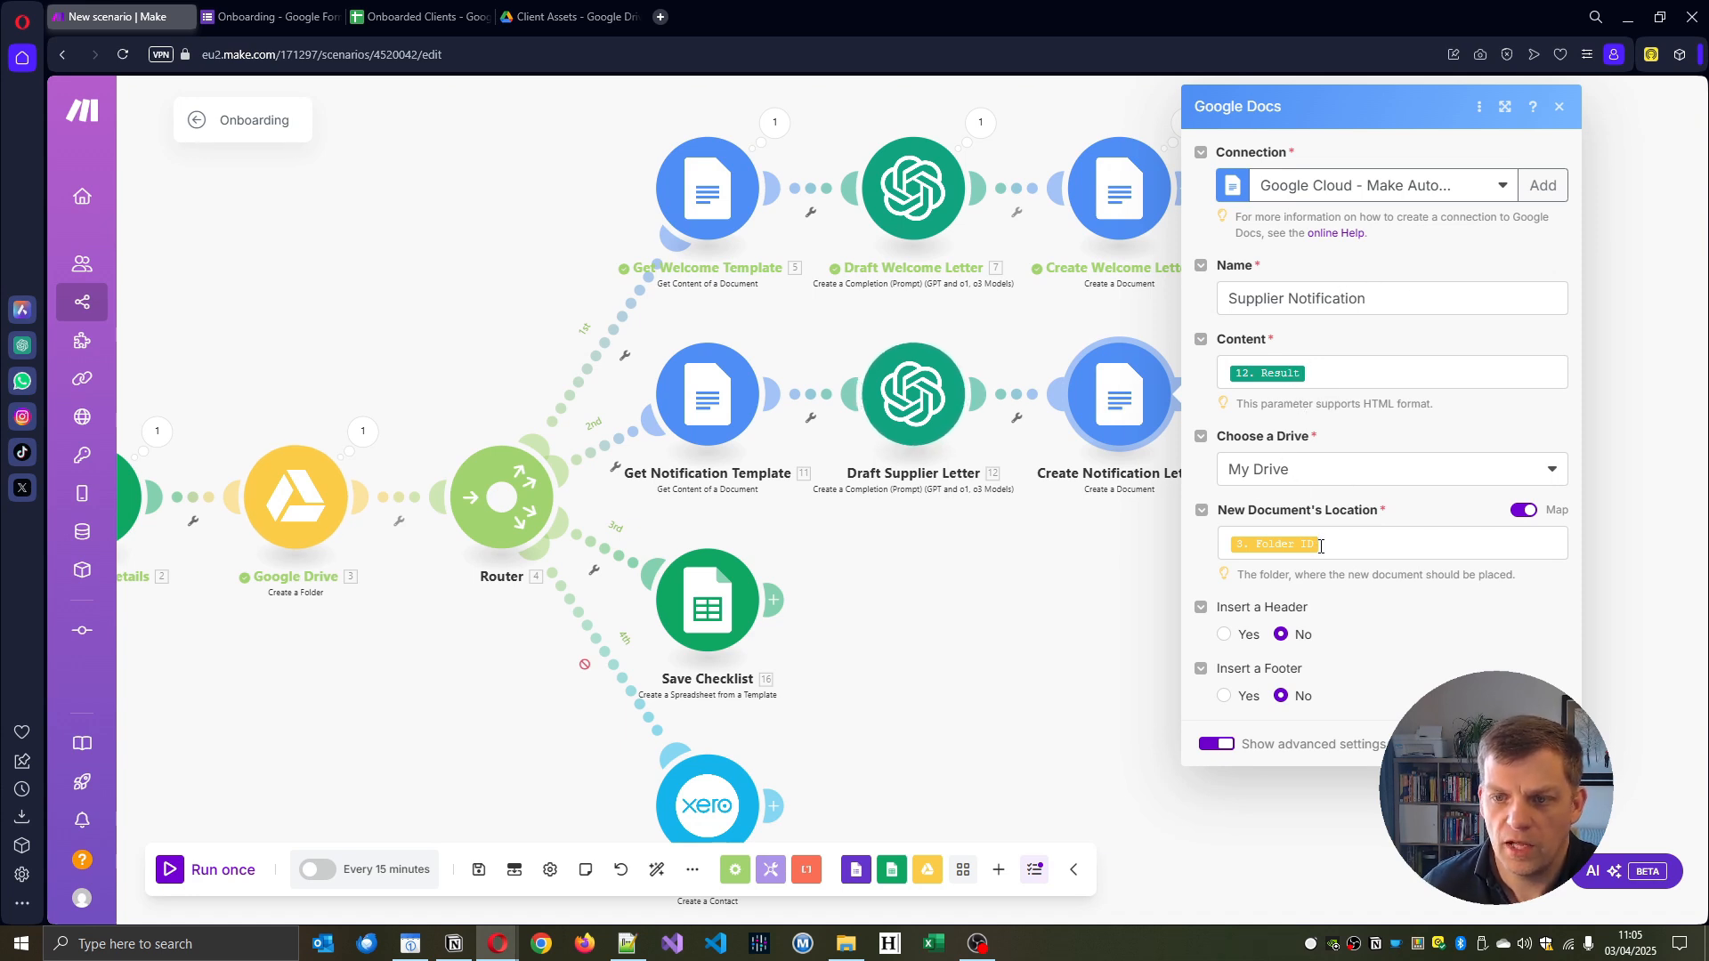
{"action": "left_click", "coordinate": [1491, 744]}
{"action": "left_click", "coordinate": [716, 608]}
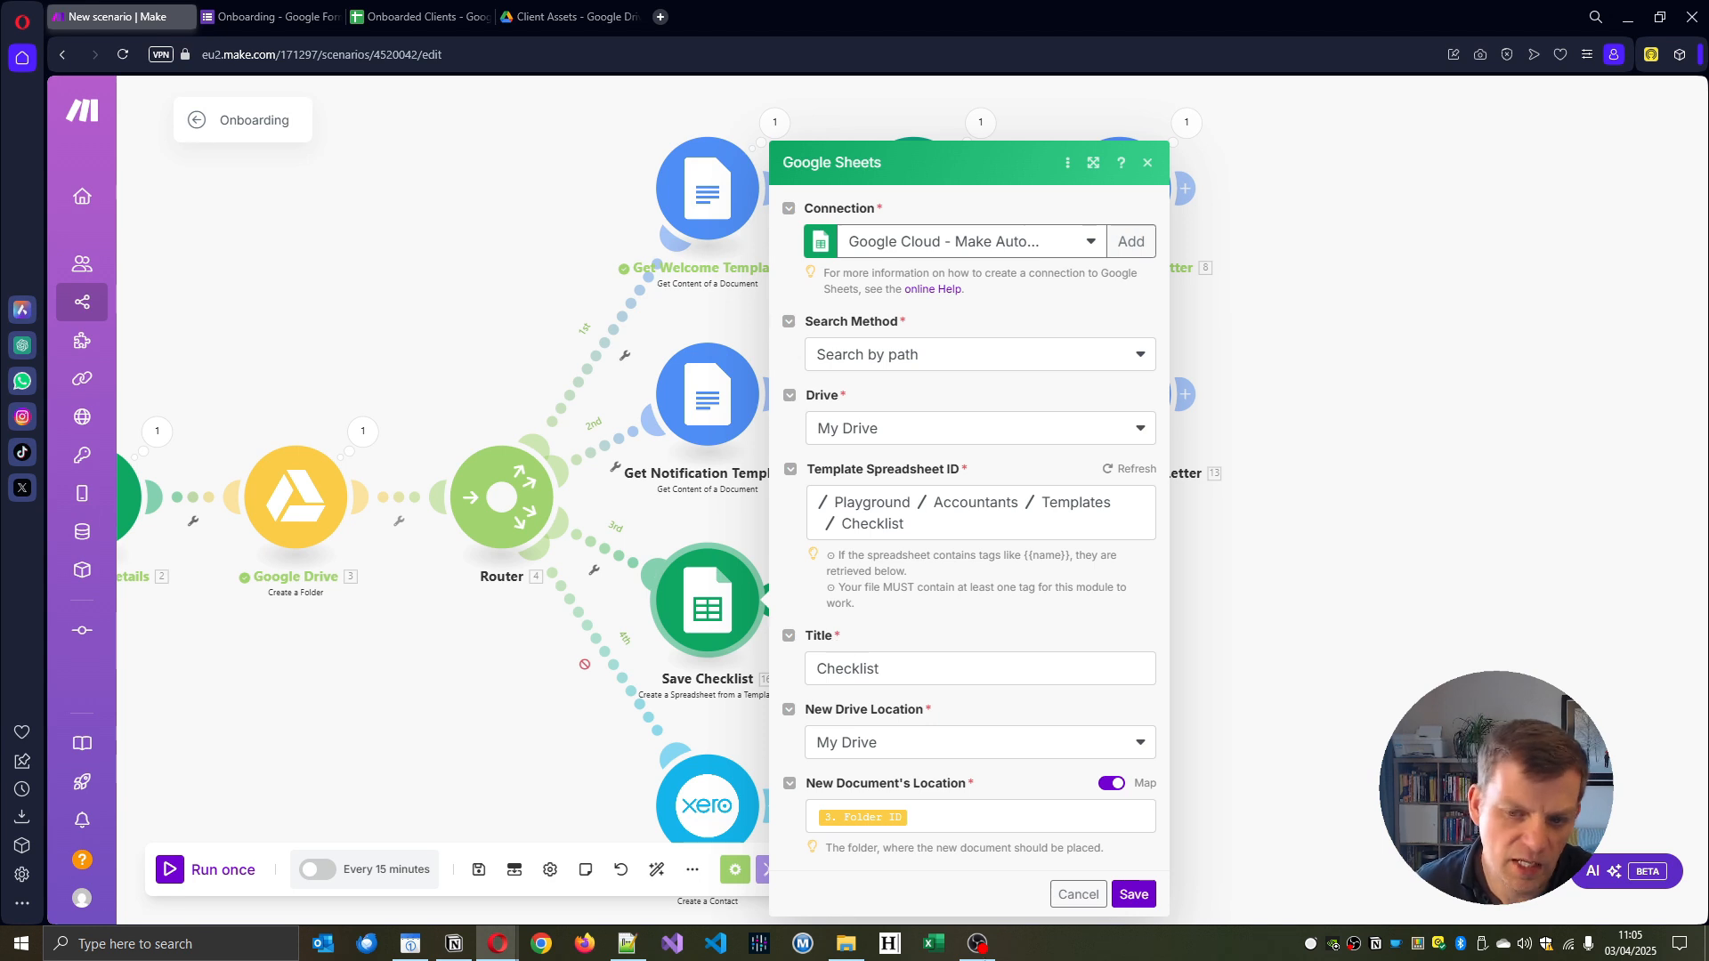
{"action": "left_click", "coordinate": [1080, 904]}
Examine the disabled fourth route from the router to the Xero Create a Contact module.
{"action": "left_click_drag", "start_coordinate": [959, 692], "coordinate": [997, 495]}
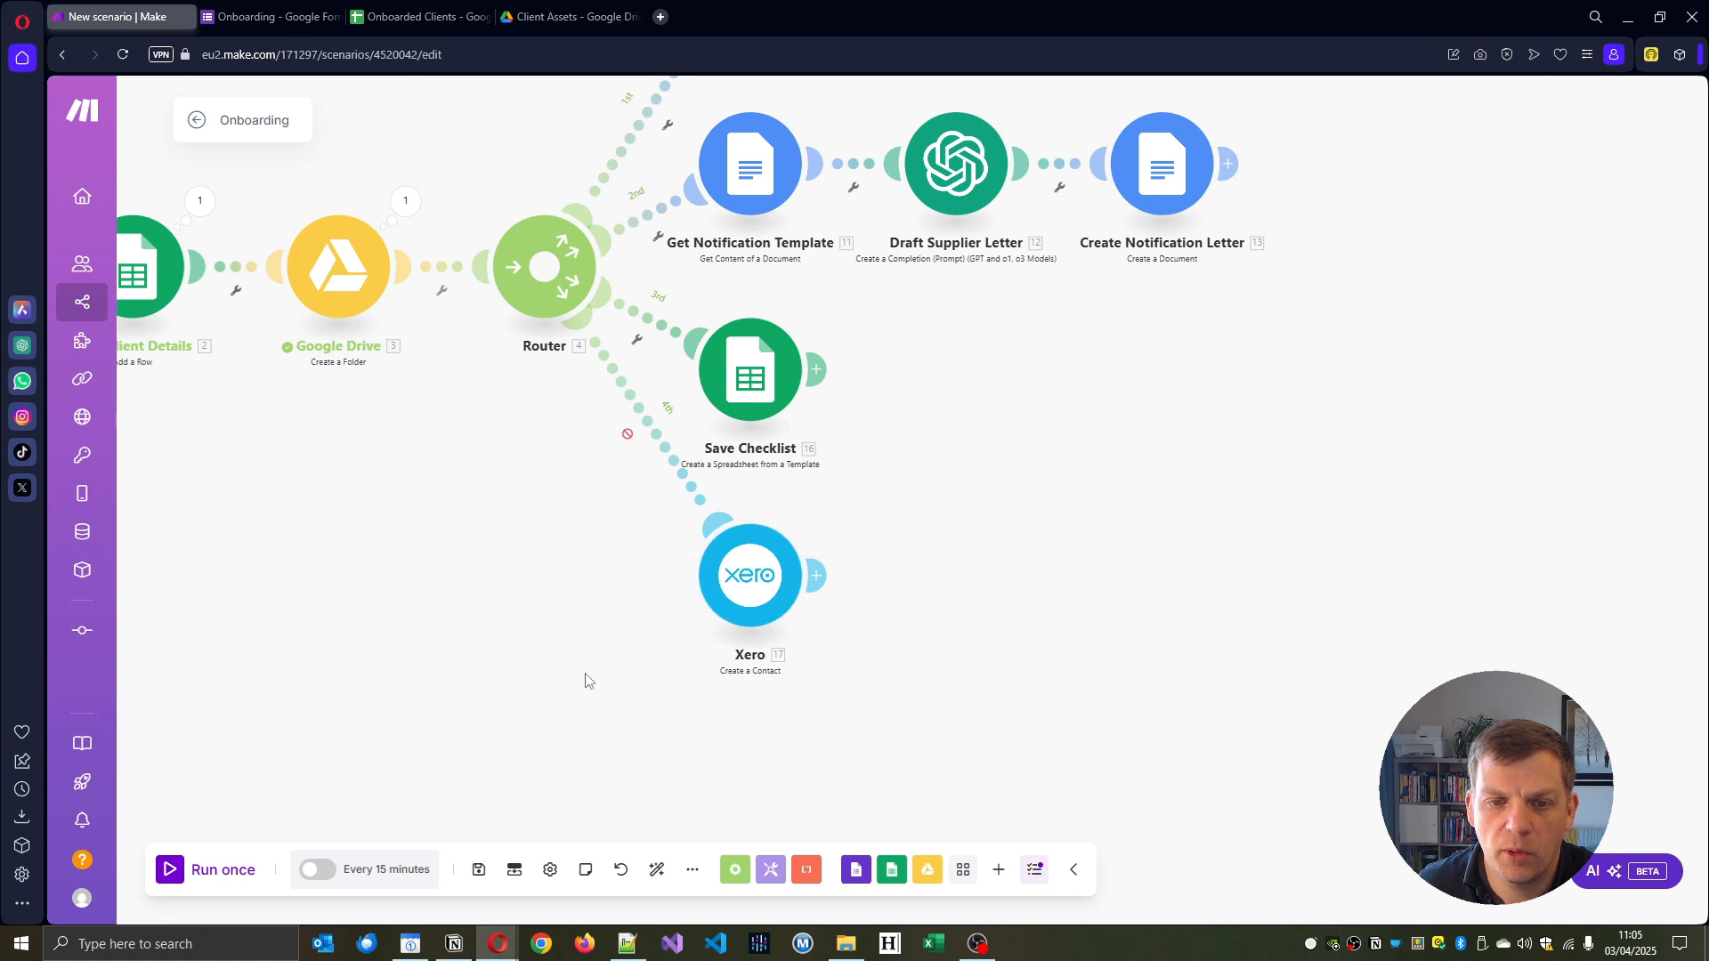
{"action": "left_click_drag", "start_coordinate": [587, 679], "coordinate": [583, 722]}
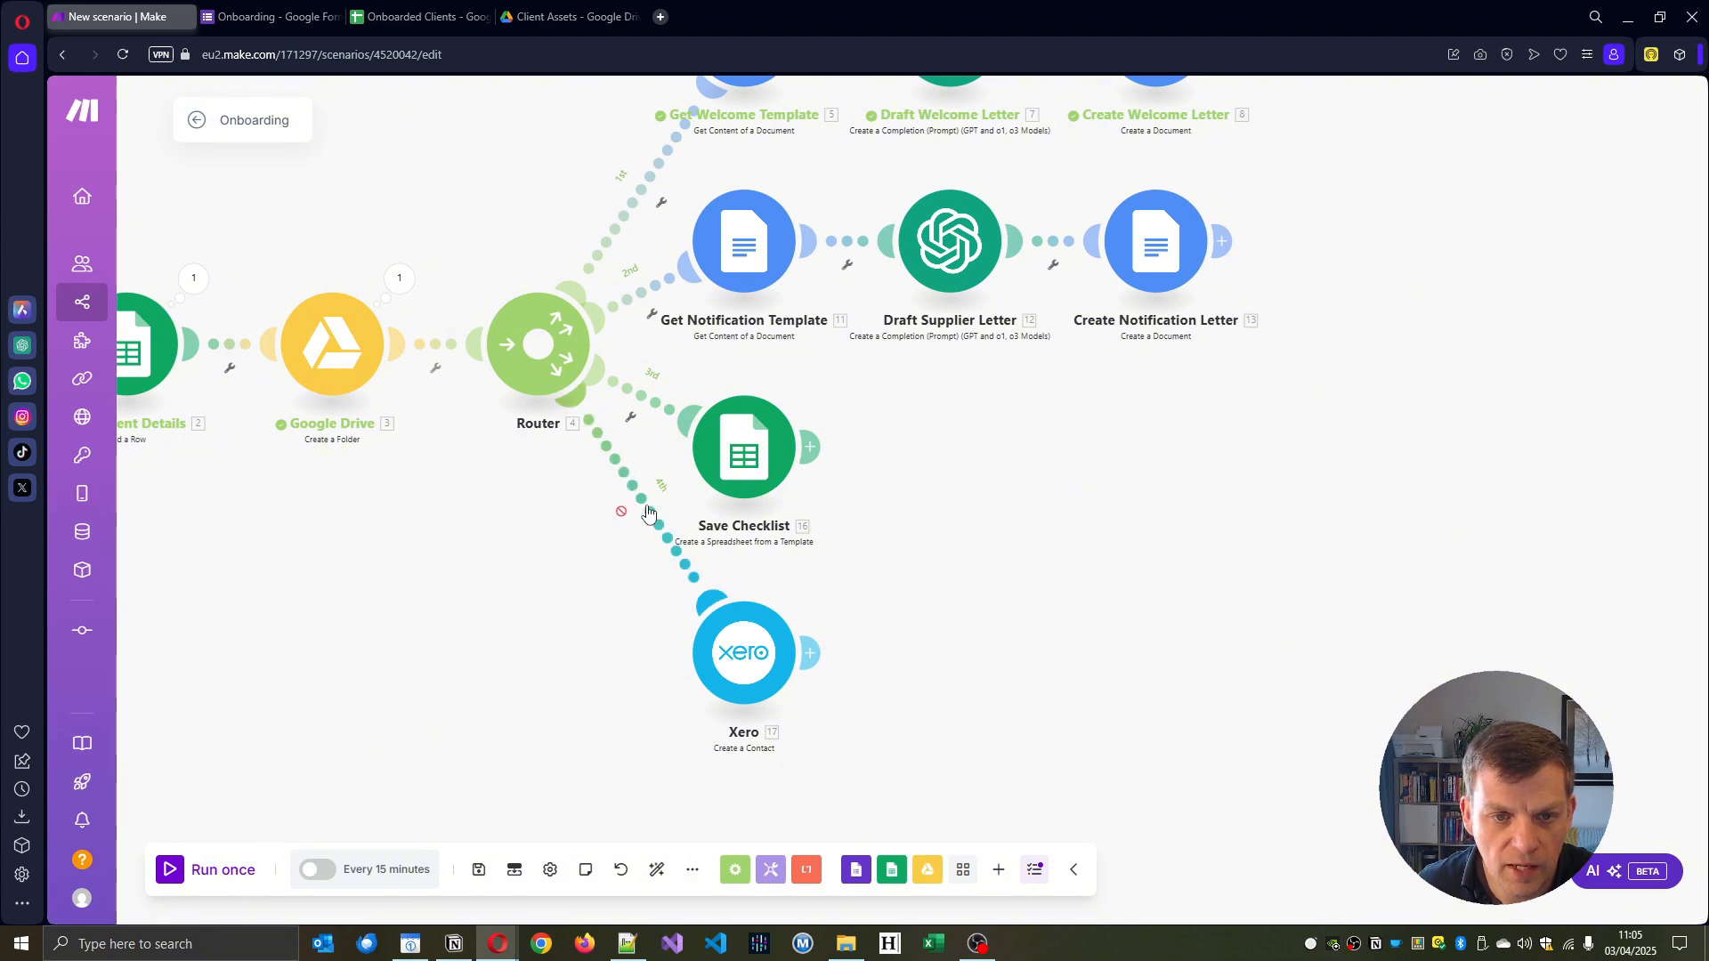
{"action": "left_click", "coordinate": [659, 509]}
{"action": "left_click", "coordinate": [436, 689]}
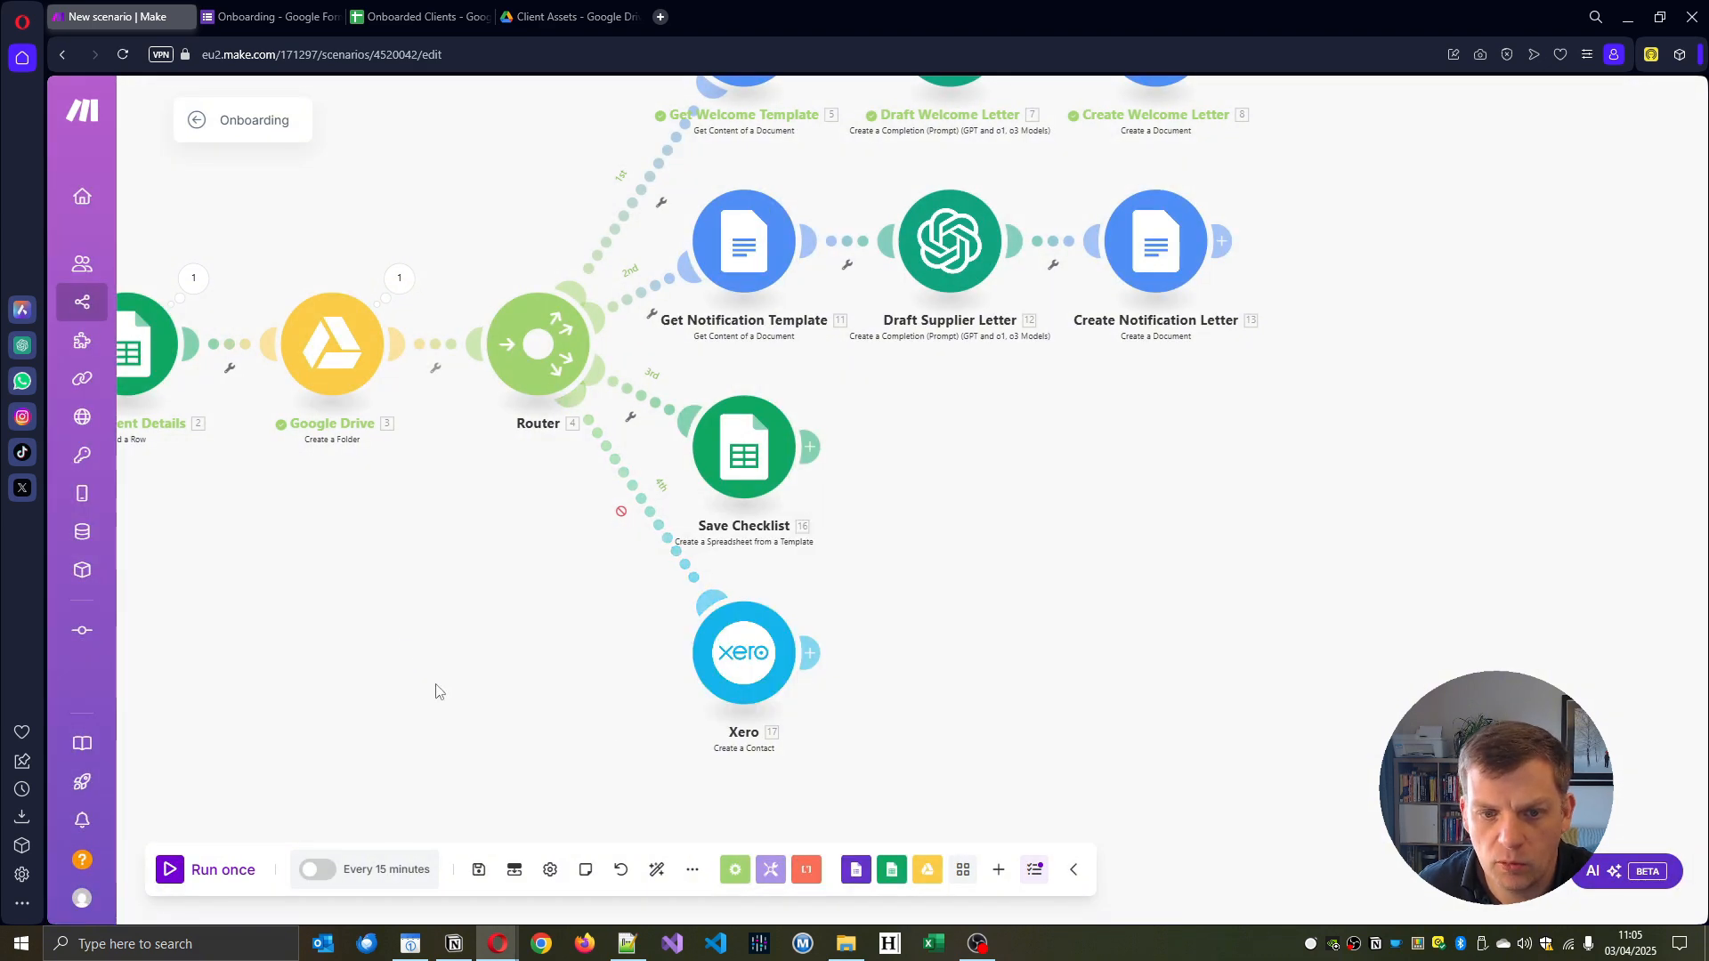
Inspect the Xero module's Name mapping, expand the Full Name answer of Get A Response down to its value, and cancel without saving.
{"action": "left_click", "coordinate": [748, 659]}
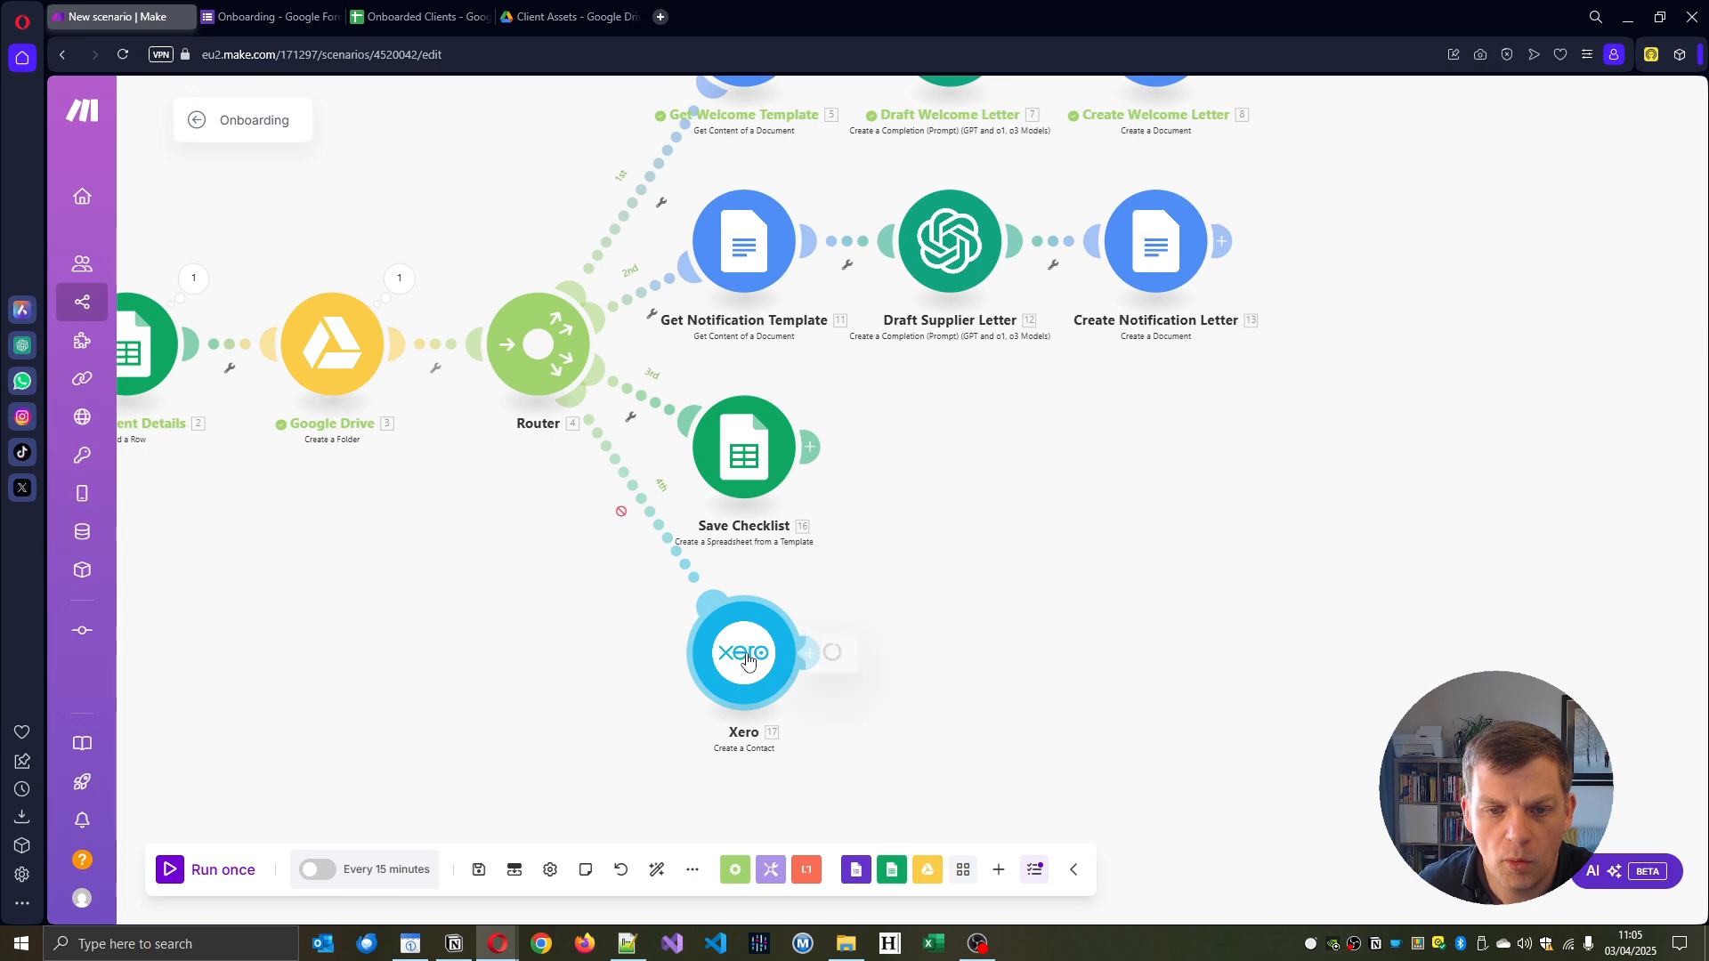
{"action": "left_click", "coordinate": [979, 749]}
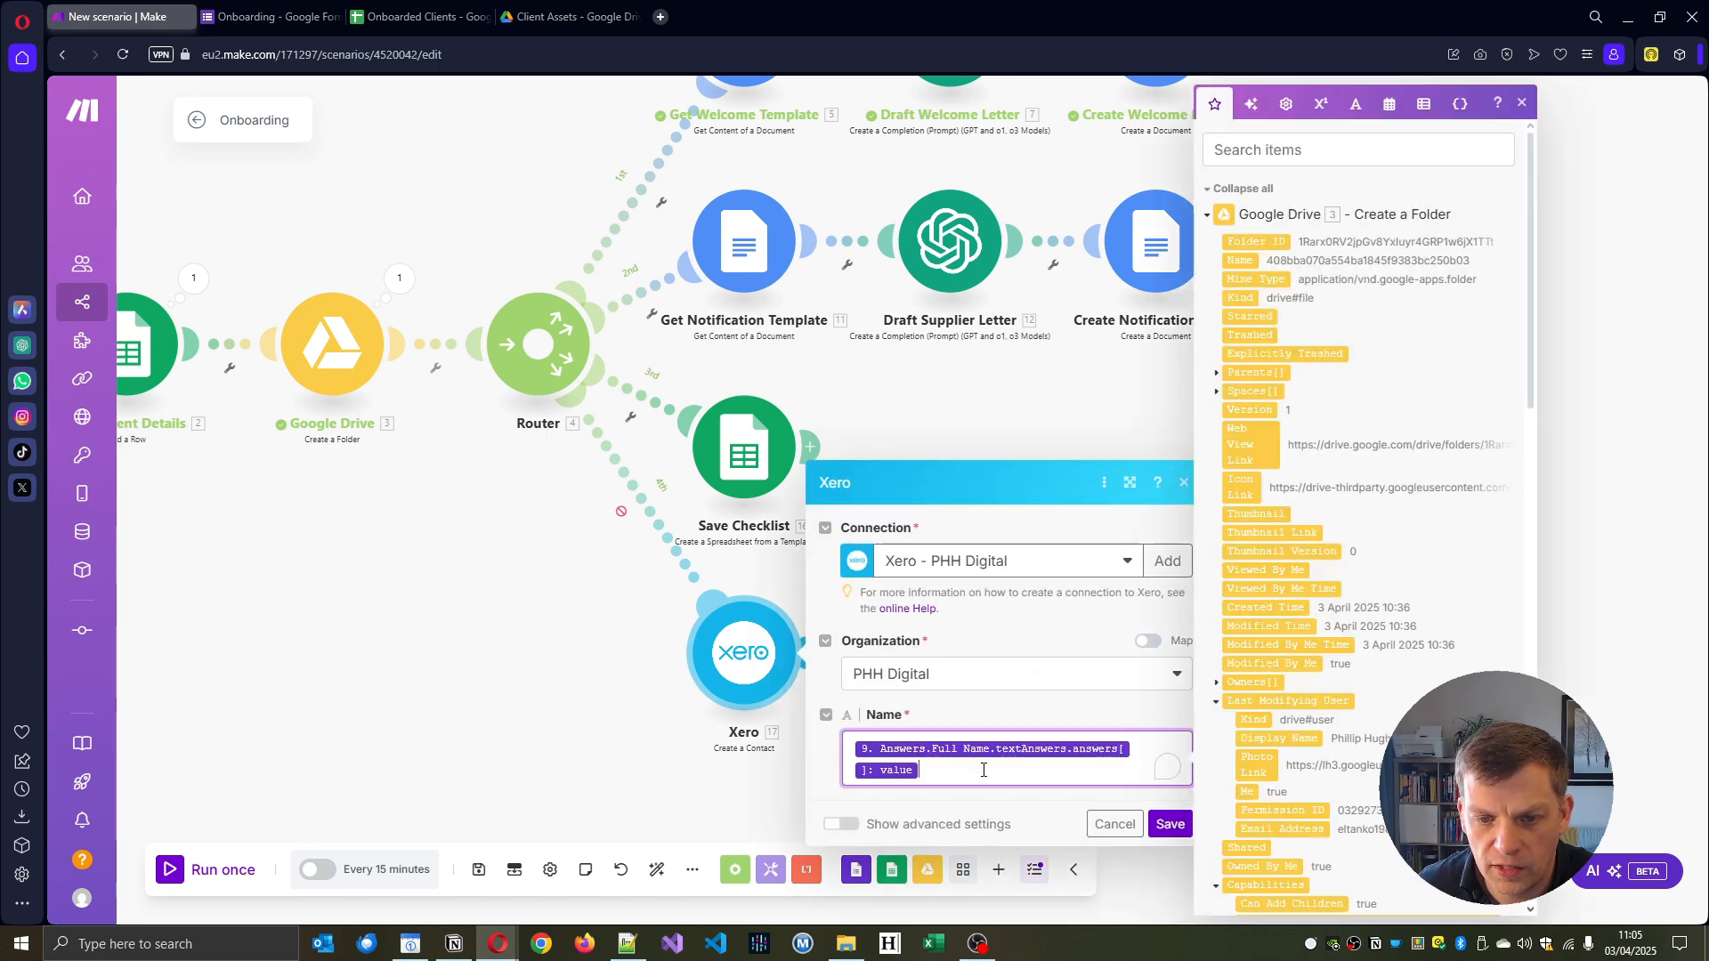
{"action": "scroll", "coordinate": [1406, 495], "scroll_direction": "down", "scroll_amount": 5}
{"action": "scroll", "coordinate": [1407, 496], "scroll_direction": "down", "scroll_amount": 10}
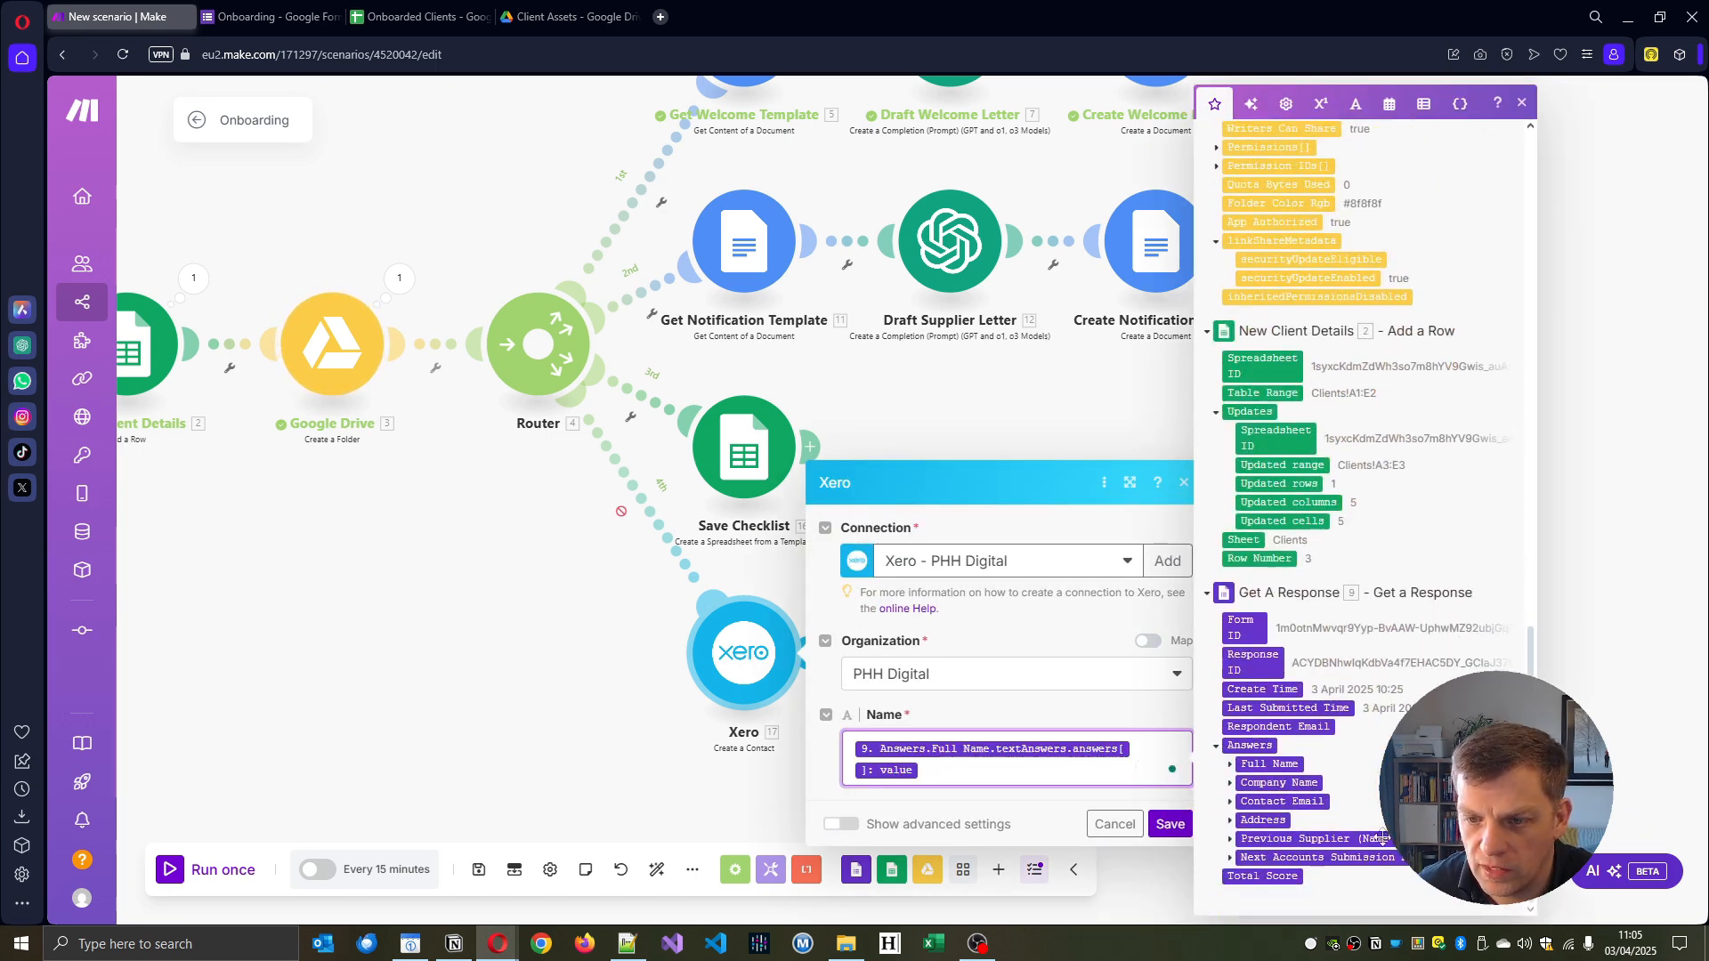
{"action": "left_click", "coordinate": [1231, 764]}
{"action": "scroll", "coordinate": [1230, 765], "scroll_direction": "down", "scroll_amount": 2}
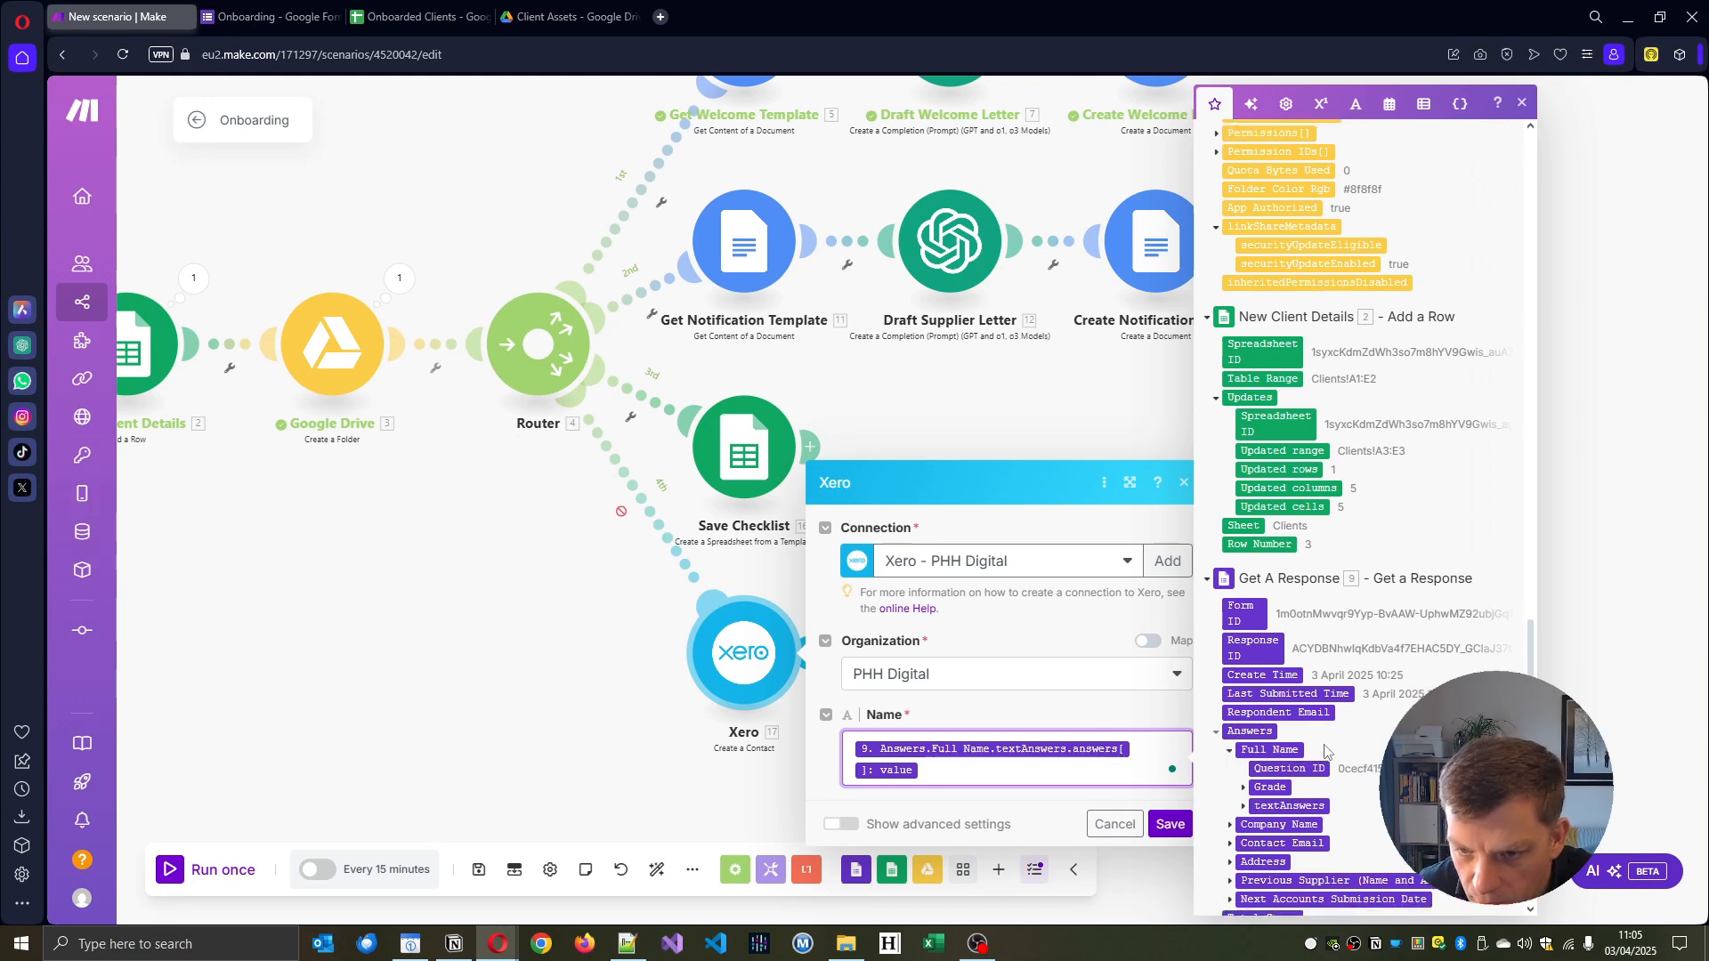
{"action": "left_click", "coordinate": [1243, 763]}
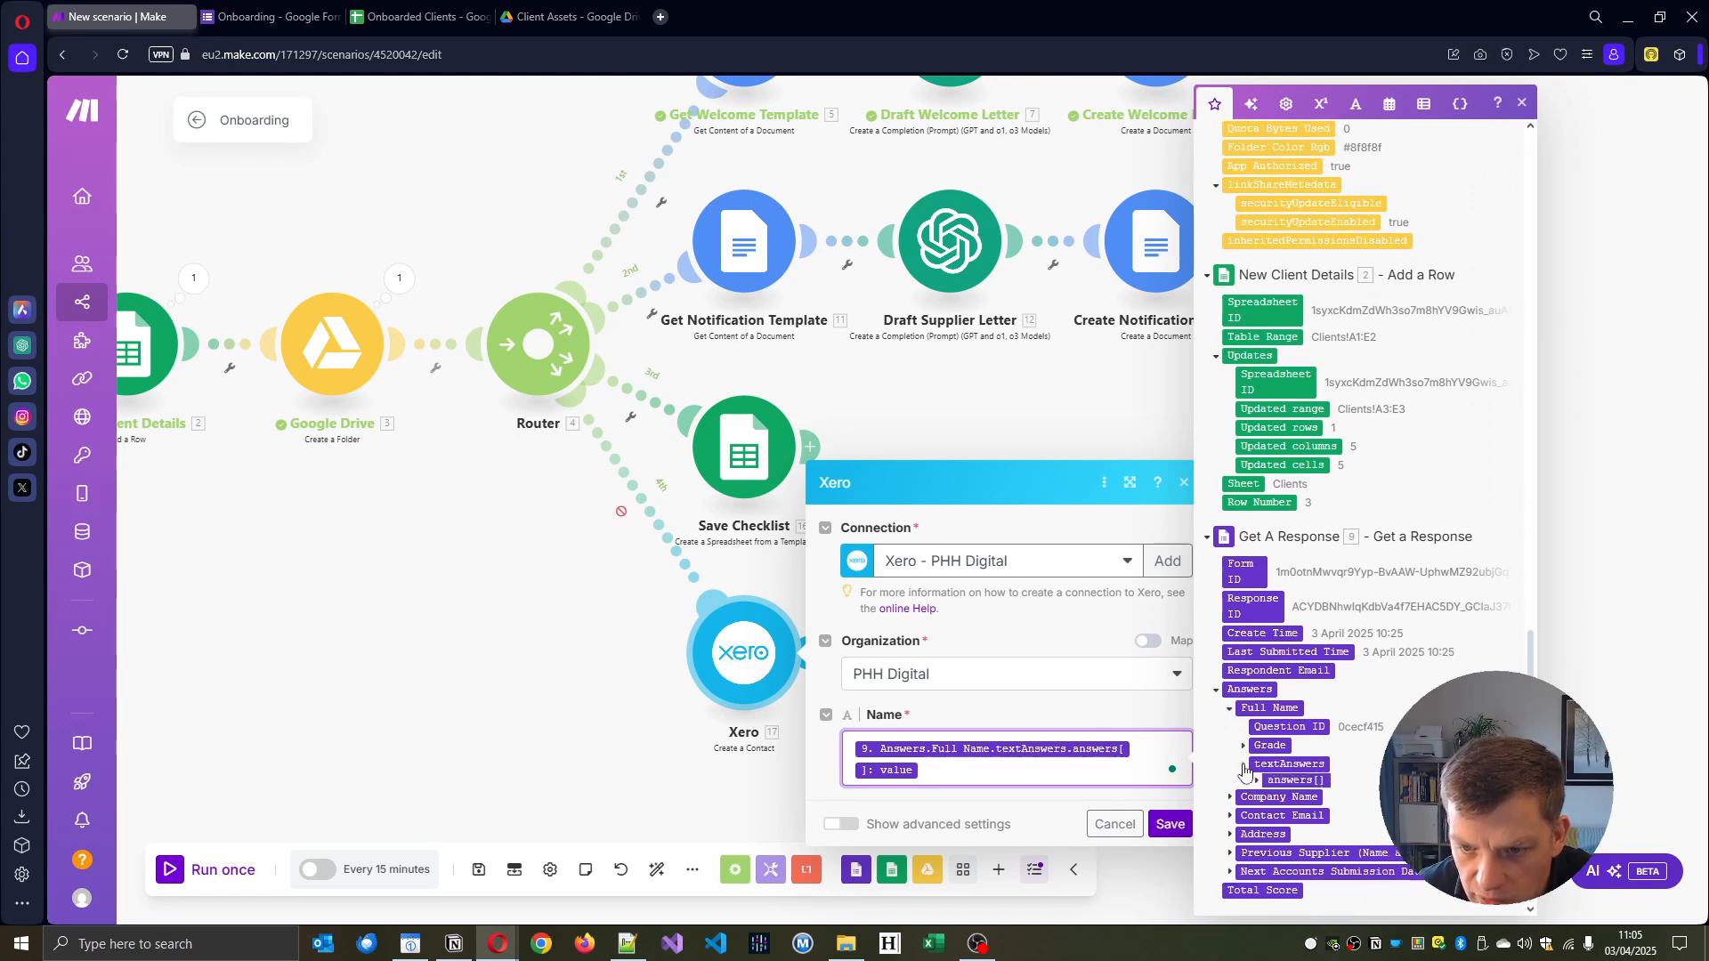
{"action": "left_click", "coordinate": [1258, 783]}
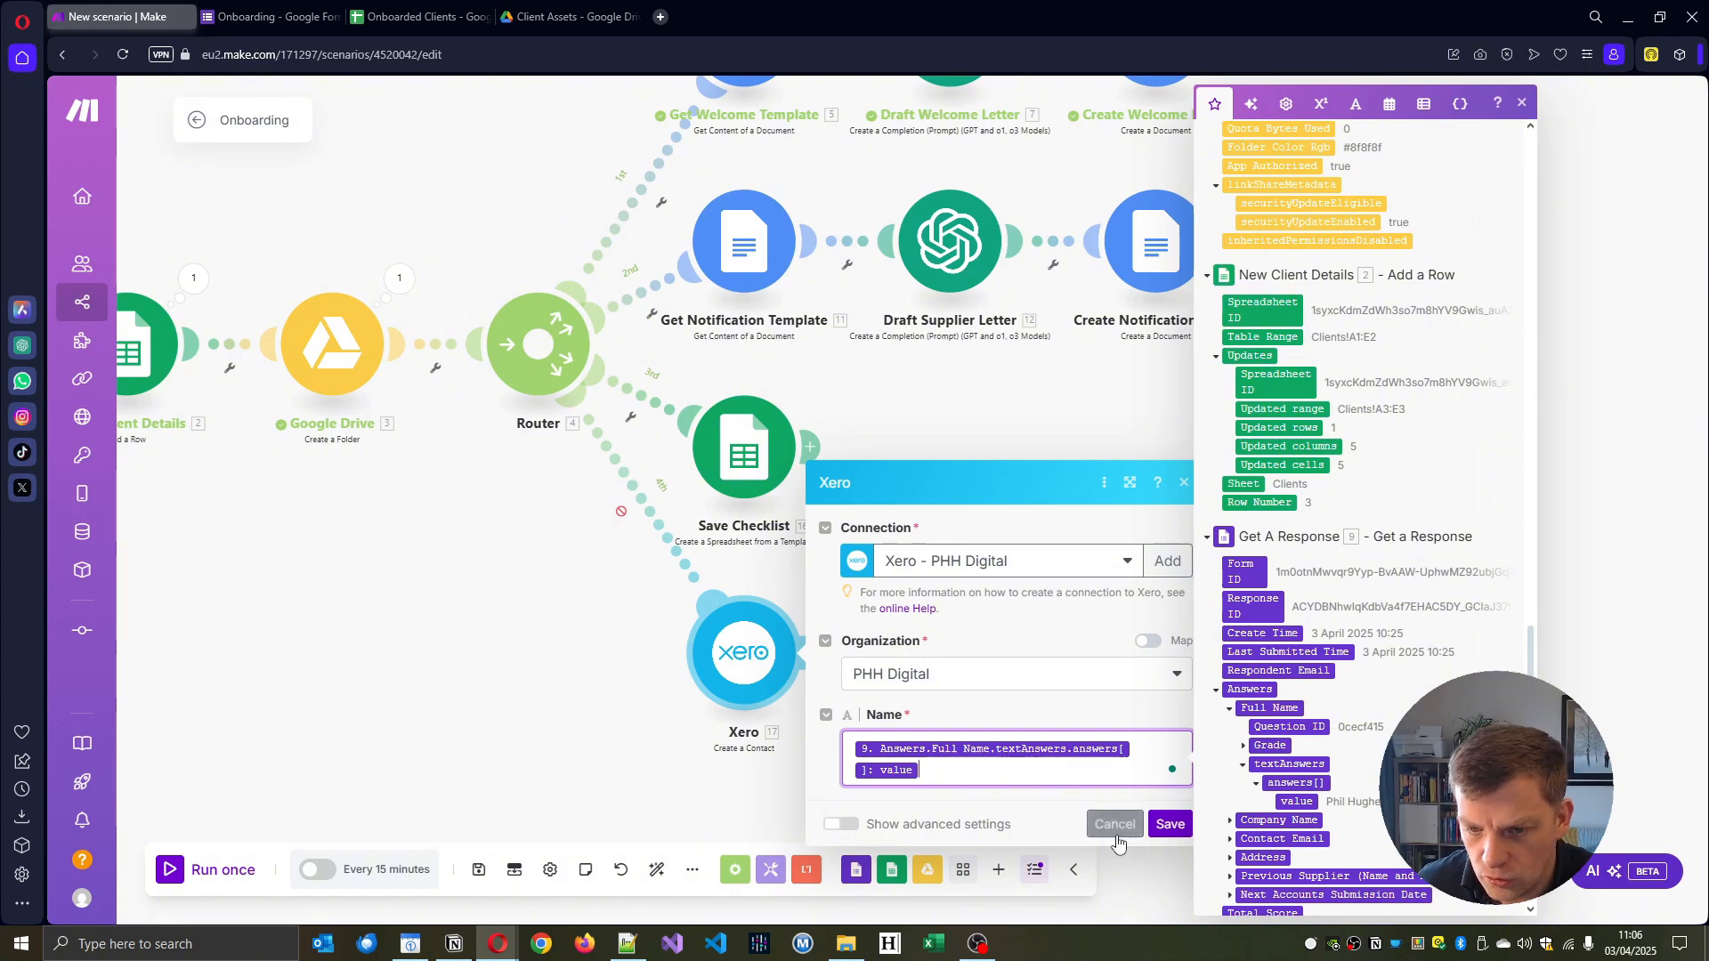
{"action": "left_click", "coordinate": [1116, 836]}
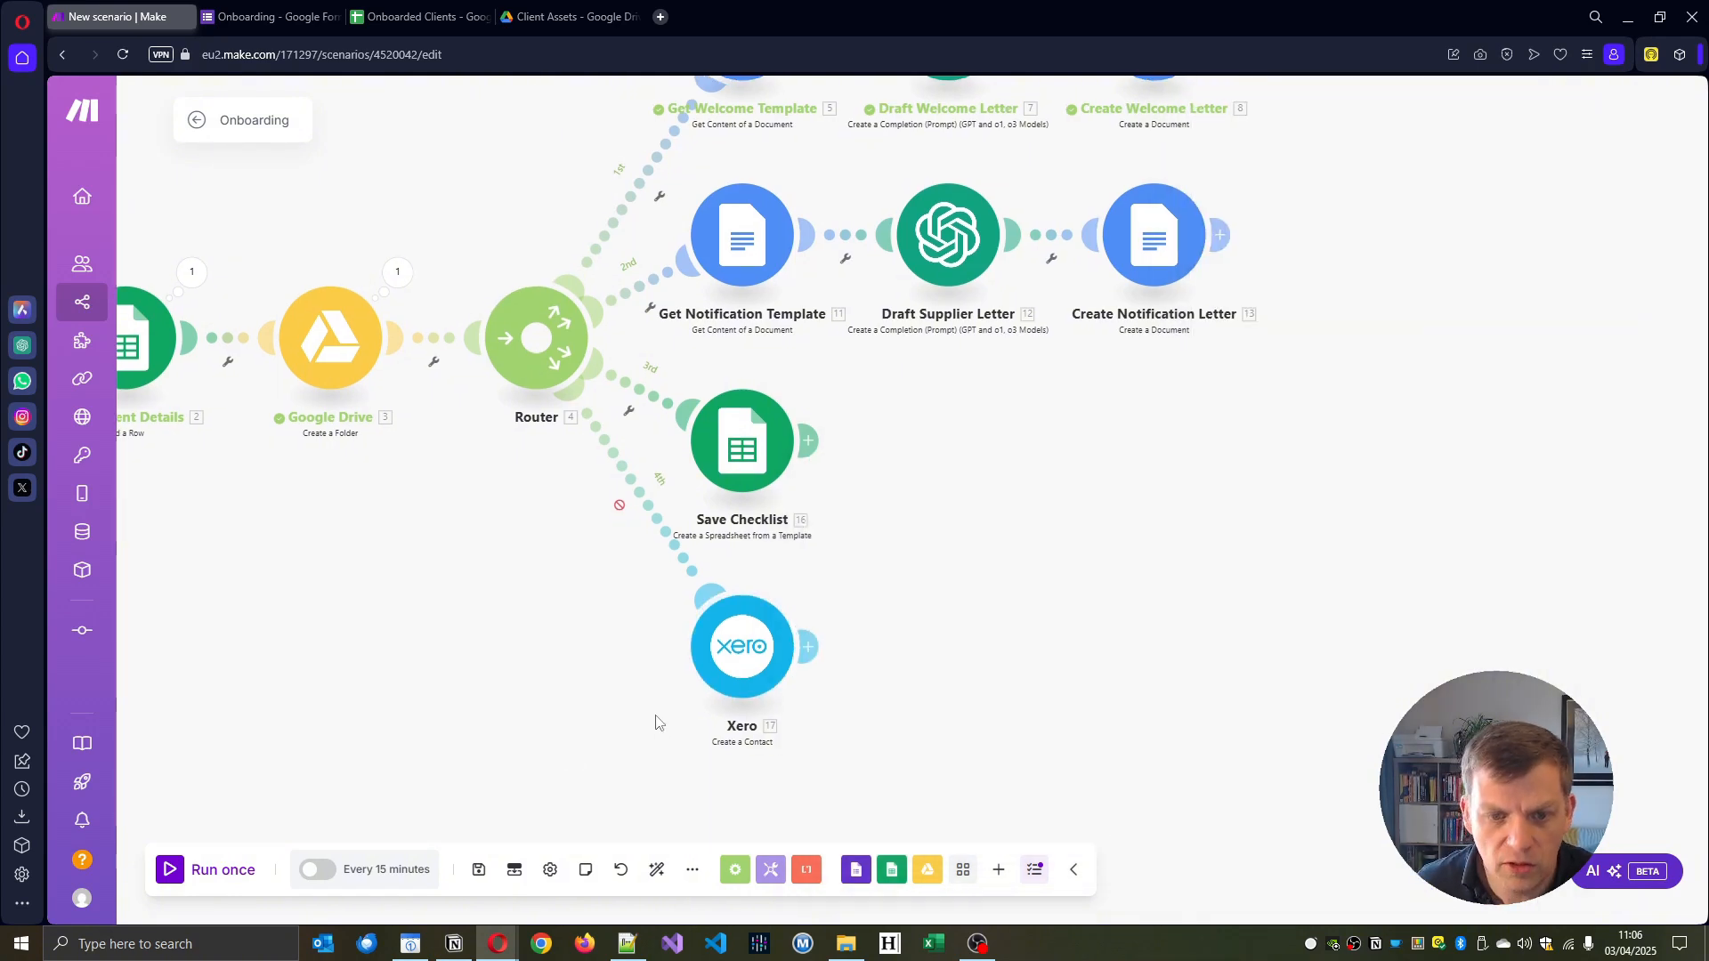
{"action": "left_click_drag", "start_coordinate": [656, 722], "coordinate": [771, 614]}
{"action": "scroll", "coordinate": [694, 679], "scroll_direction": "up", "scroll_amount": 2}
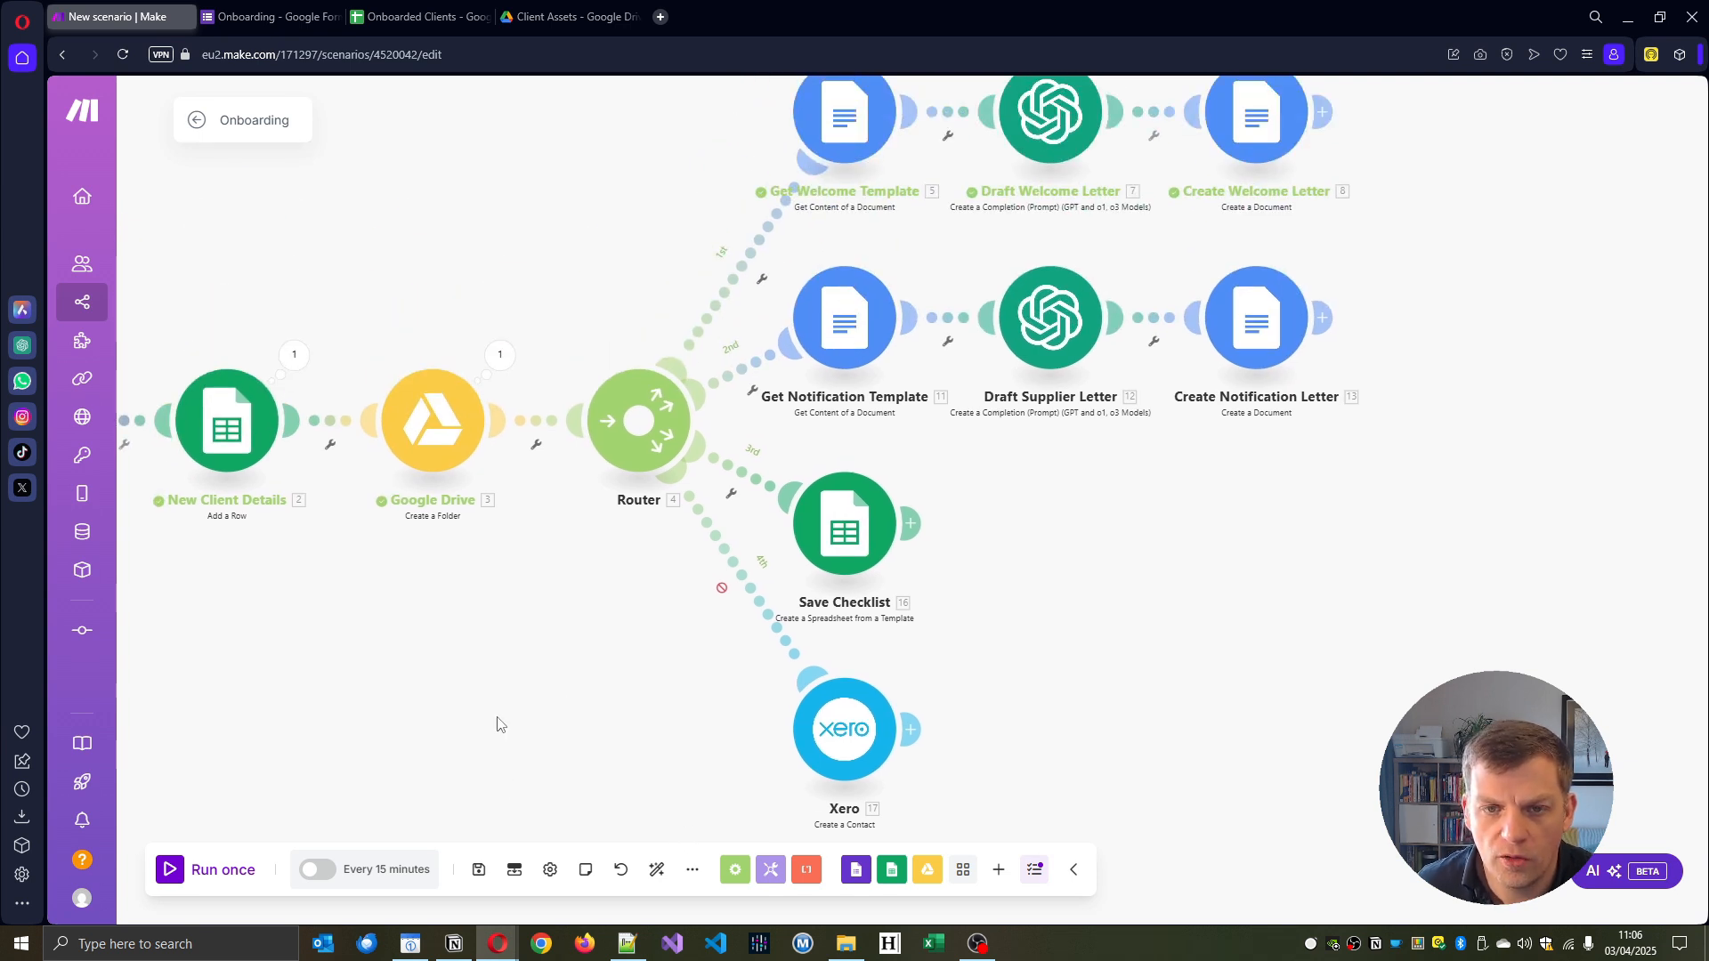
{"action": "left_click_drag", "start_coordinate": [496, 724], "coordinate": [447, 737]}
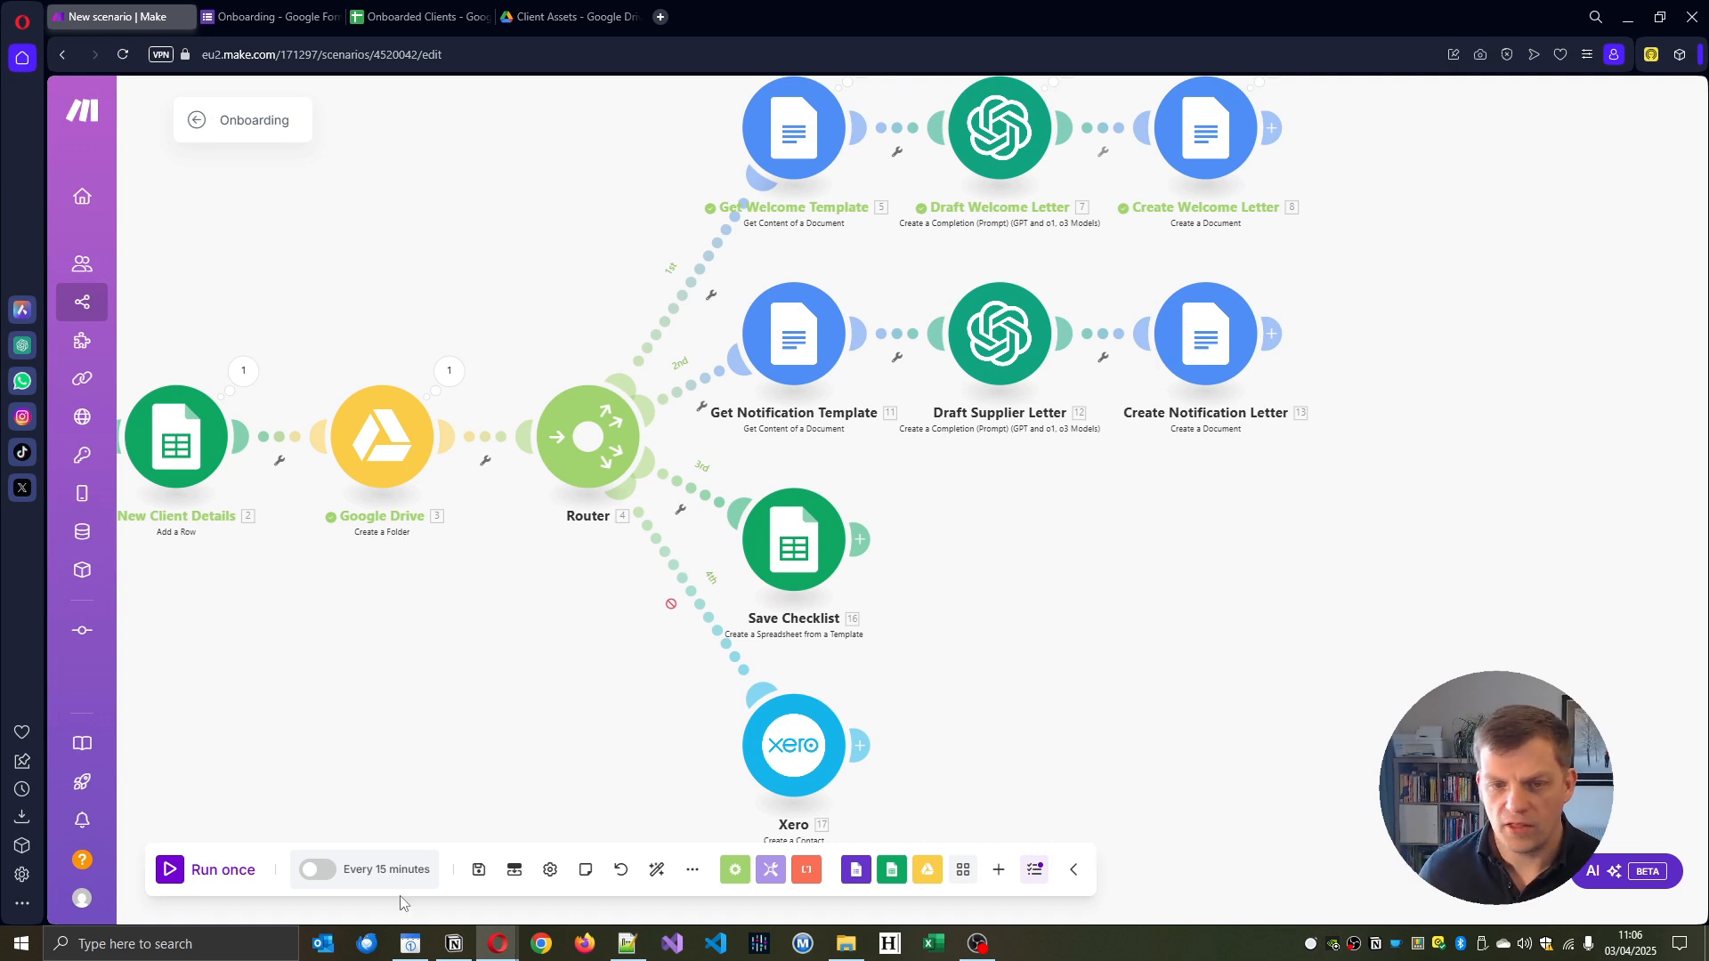
{"action": "left_click_drag", "start_coordinate": [1189, 722], "coordinate": [1246, 784]}
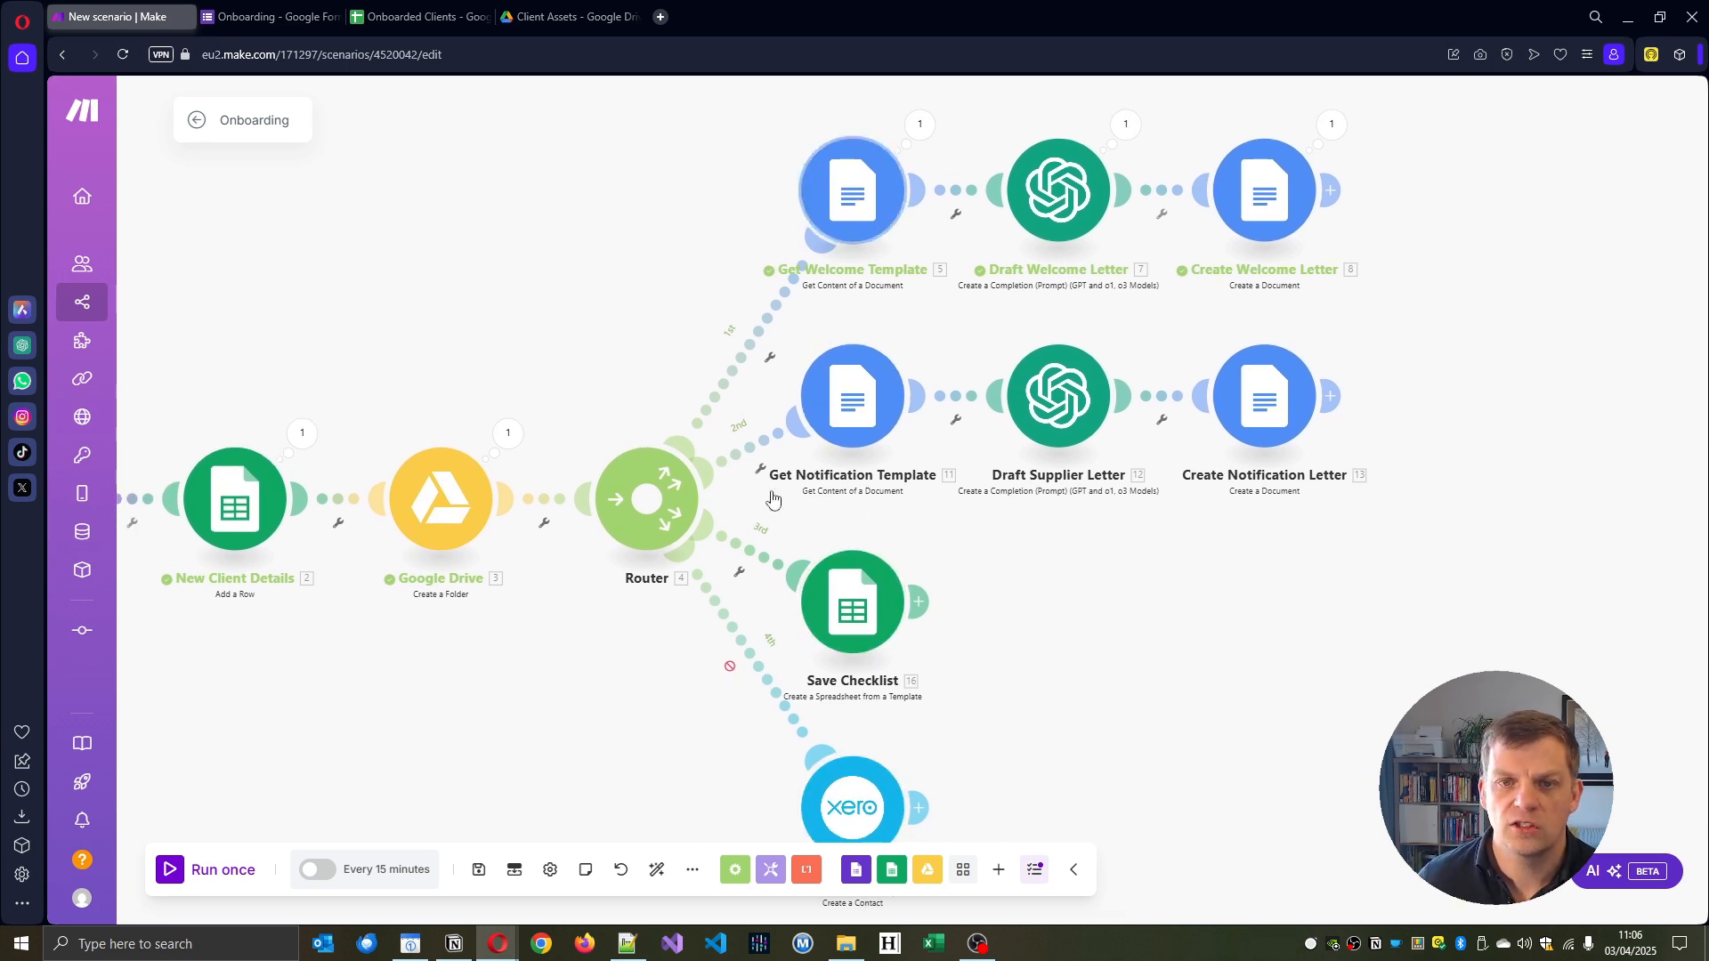
{"action": "mouse_move", "coordinate": [625, 737]}
{"action": "left_mouse_down"}
{"action": "mouse_move", "coordinate": [740, 641]}
{"action": "mouse_move", "coordinate": [667, 736]}
{"action": "mouse_move", "coordinate": [622, 722]}
{"action": "left_mouse_up"}
{"action": "left_click_drag", "start_coordinate": [1189, 699], "coordinate": [1285, 656]}
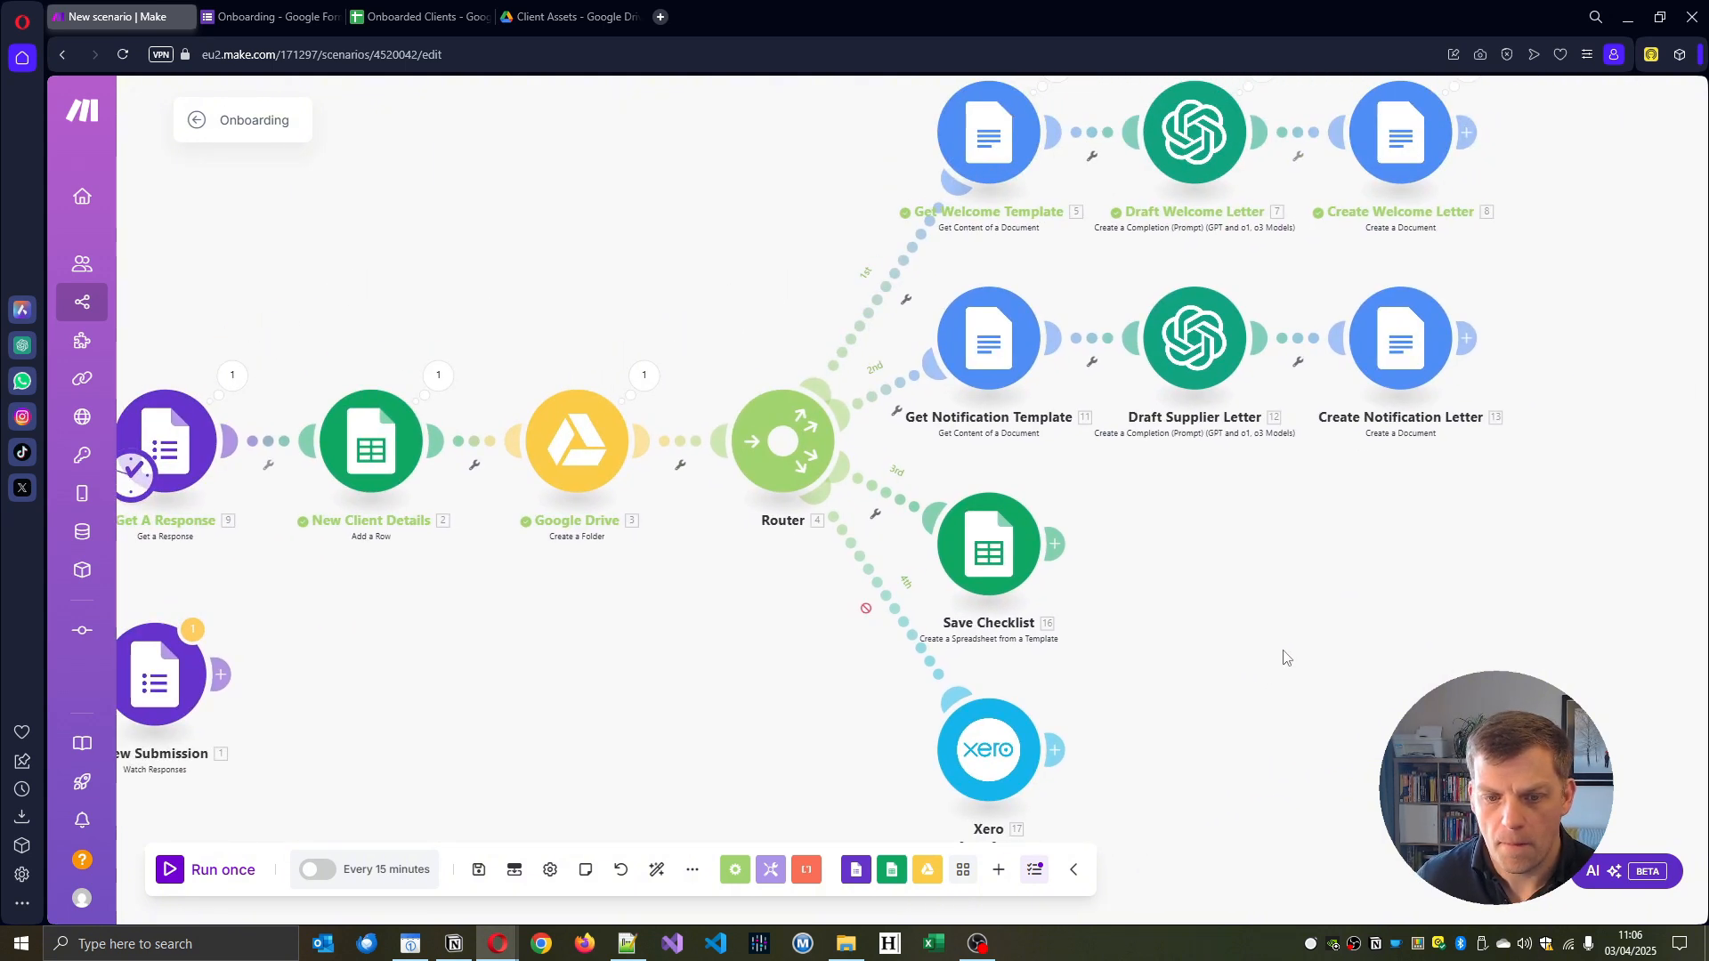
Save the Onboarding scenario and run it once.
{"action": "left_click", "coordinate": [478, 869]}
{"action": "left_click_drag", "start_coordinate": [574, 738], "coordinate": [733, 780]}
{"action": "left_click", "coordinate": [214, 877]}
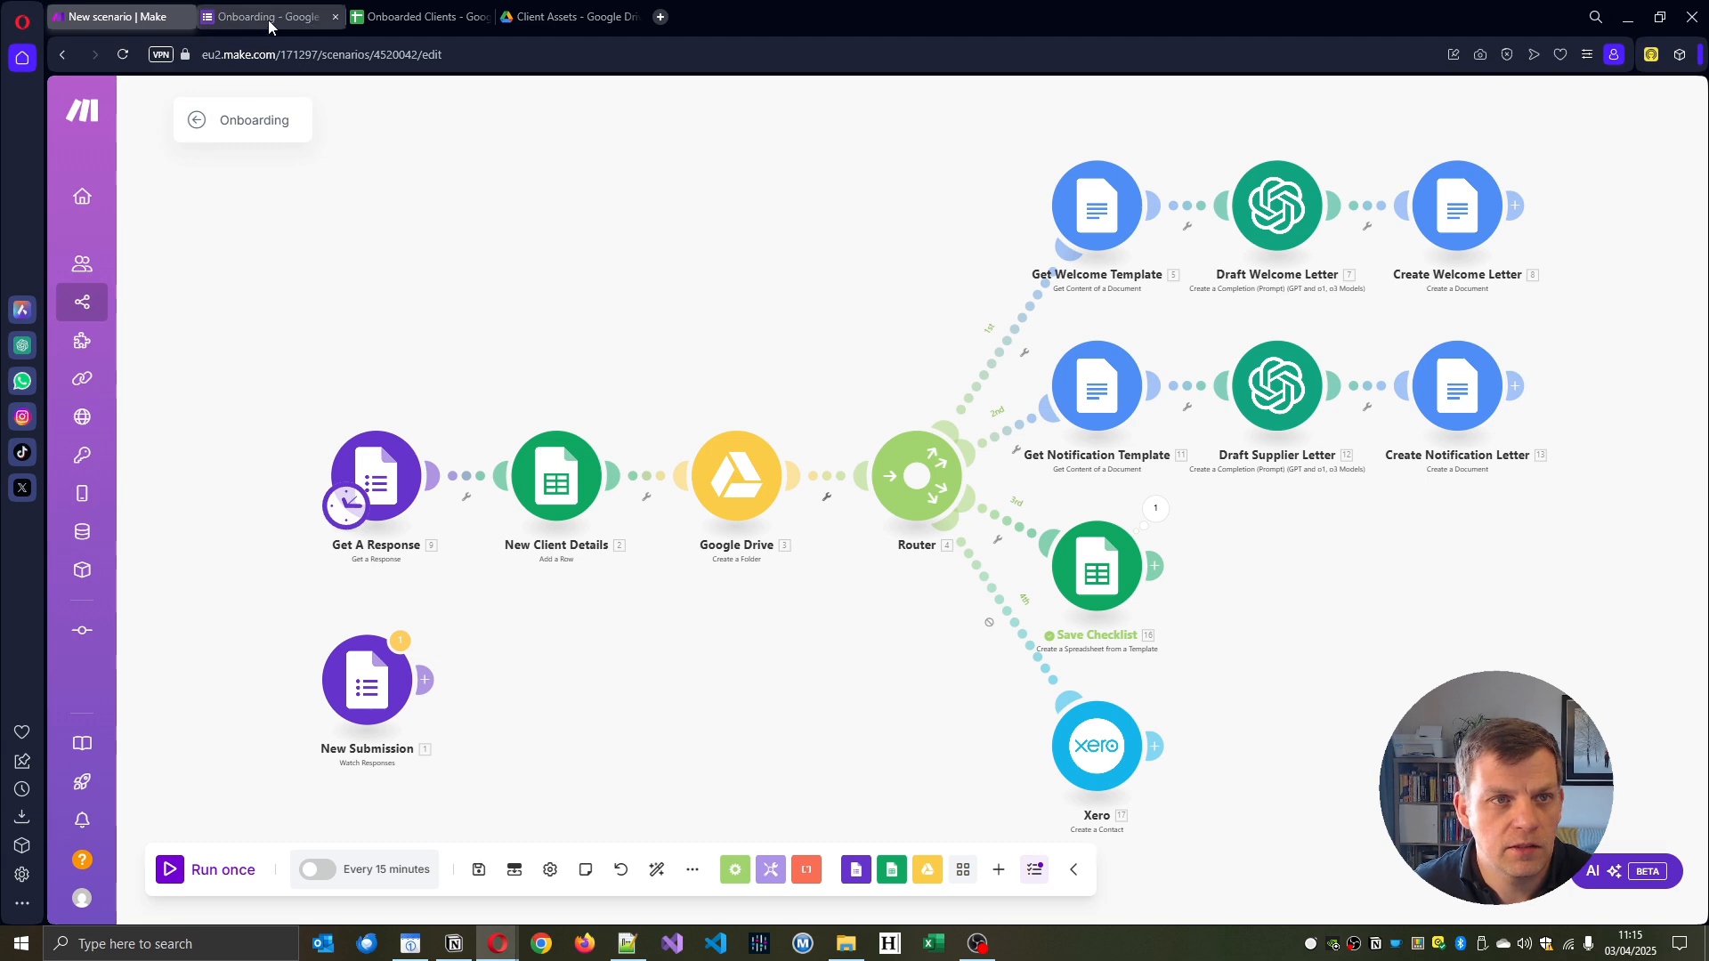
Check the Onboarded Clients spreadsheet and the Client Assets folder in Google Drive for the new client, and return to the spreadsheet.
{"action": "left_click", "coordinate": [391, 21]}
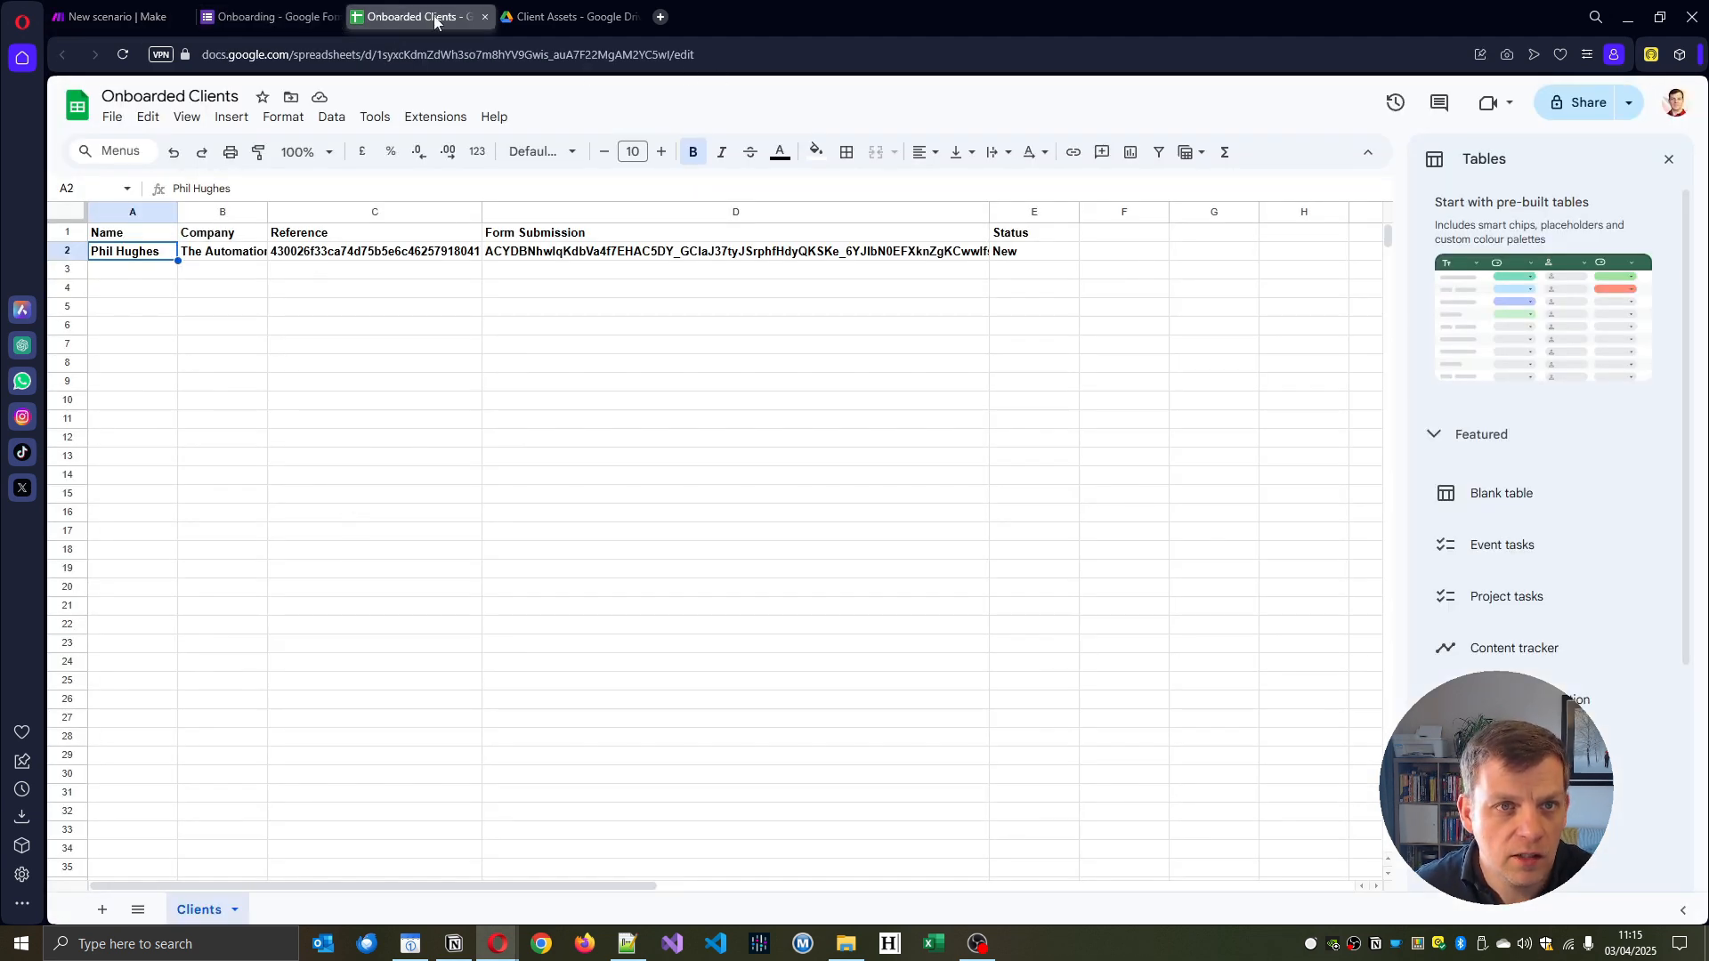
{"action": "left_click", "coordinate": [547, 17]}
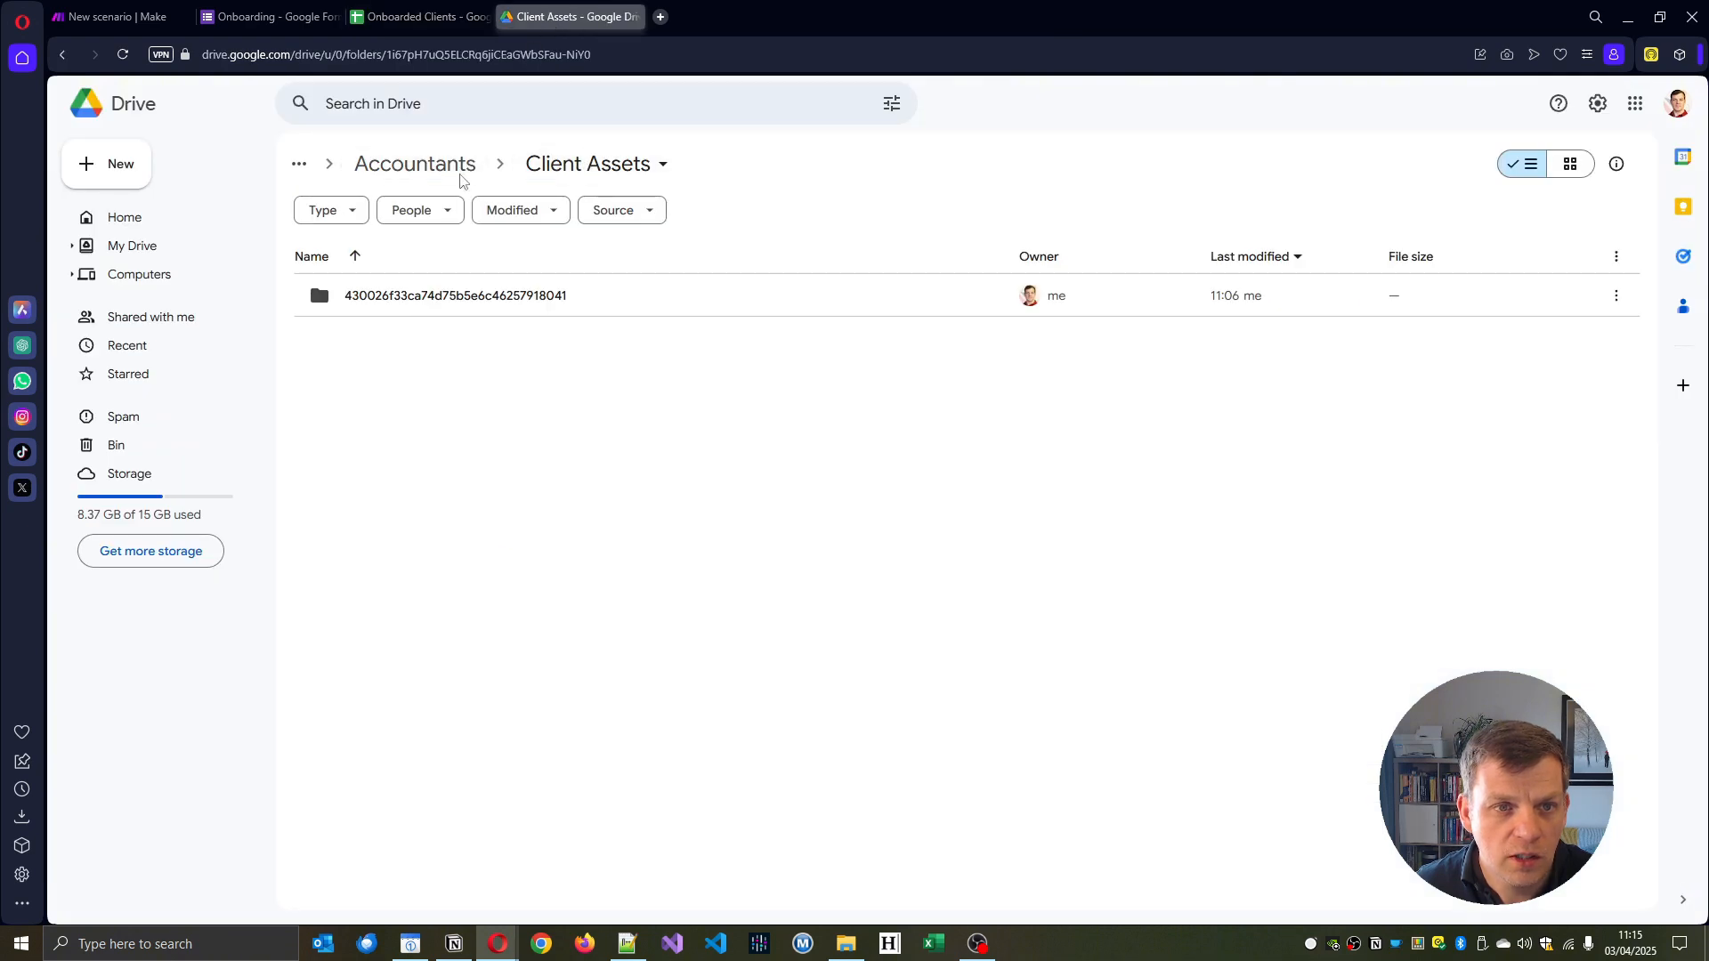
{"action": "left_click", "coordinate": [433, 20]}
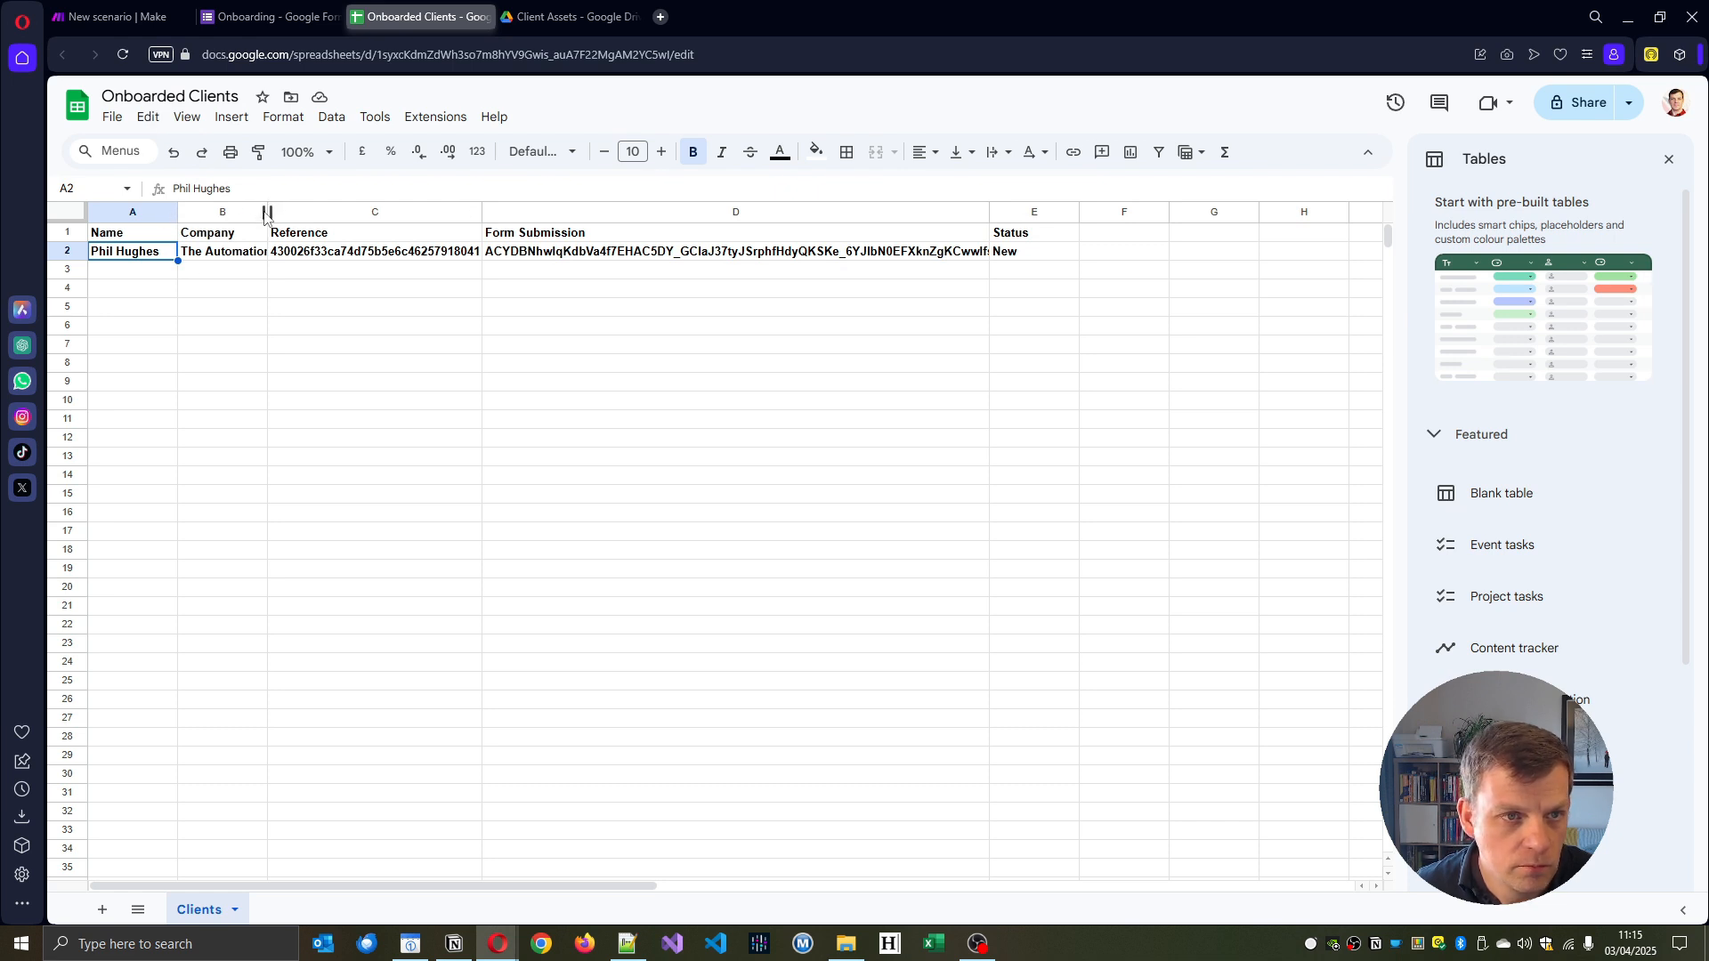
Widen the Company column to fit the full company name and select the client's Reference value in row 2.
{"action": "left_click_drag", "start_coordinate": [267, 211], "coordinate": [399, 212]}
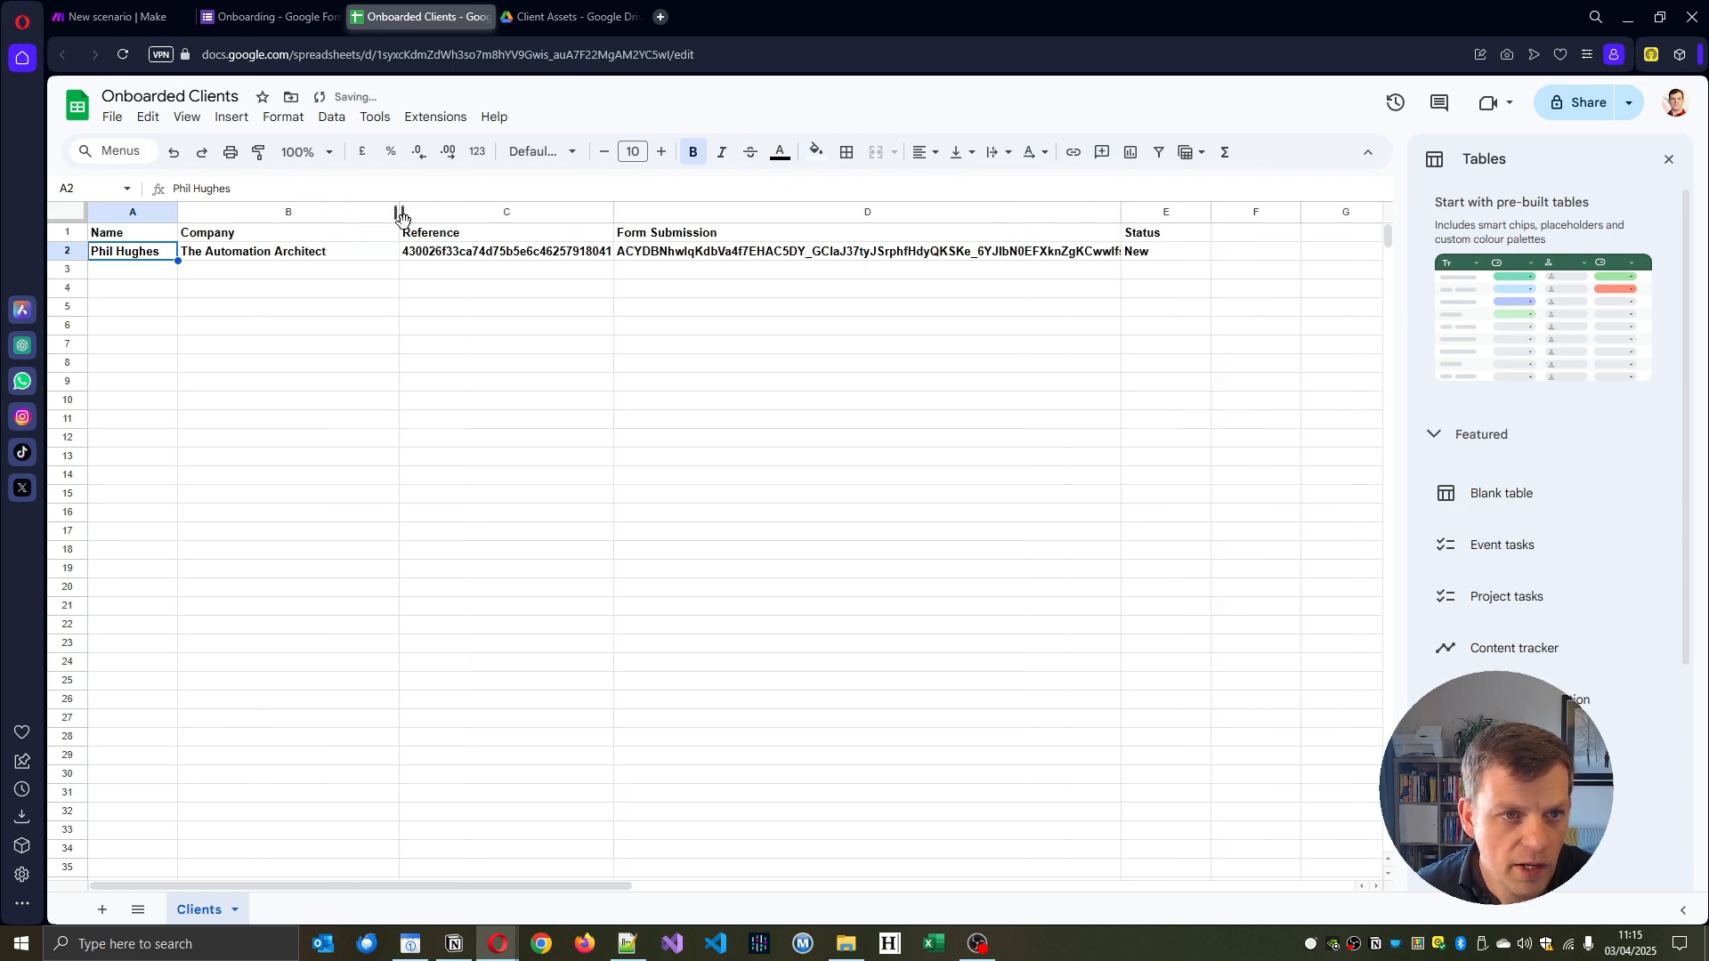
{"action": "left_click", "coordinate": [536, 257]}
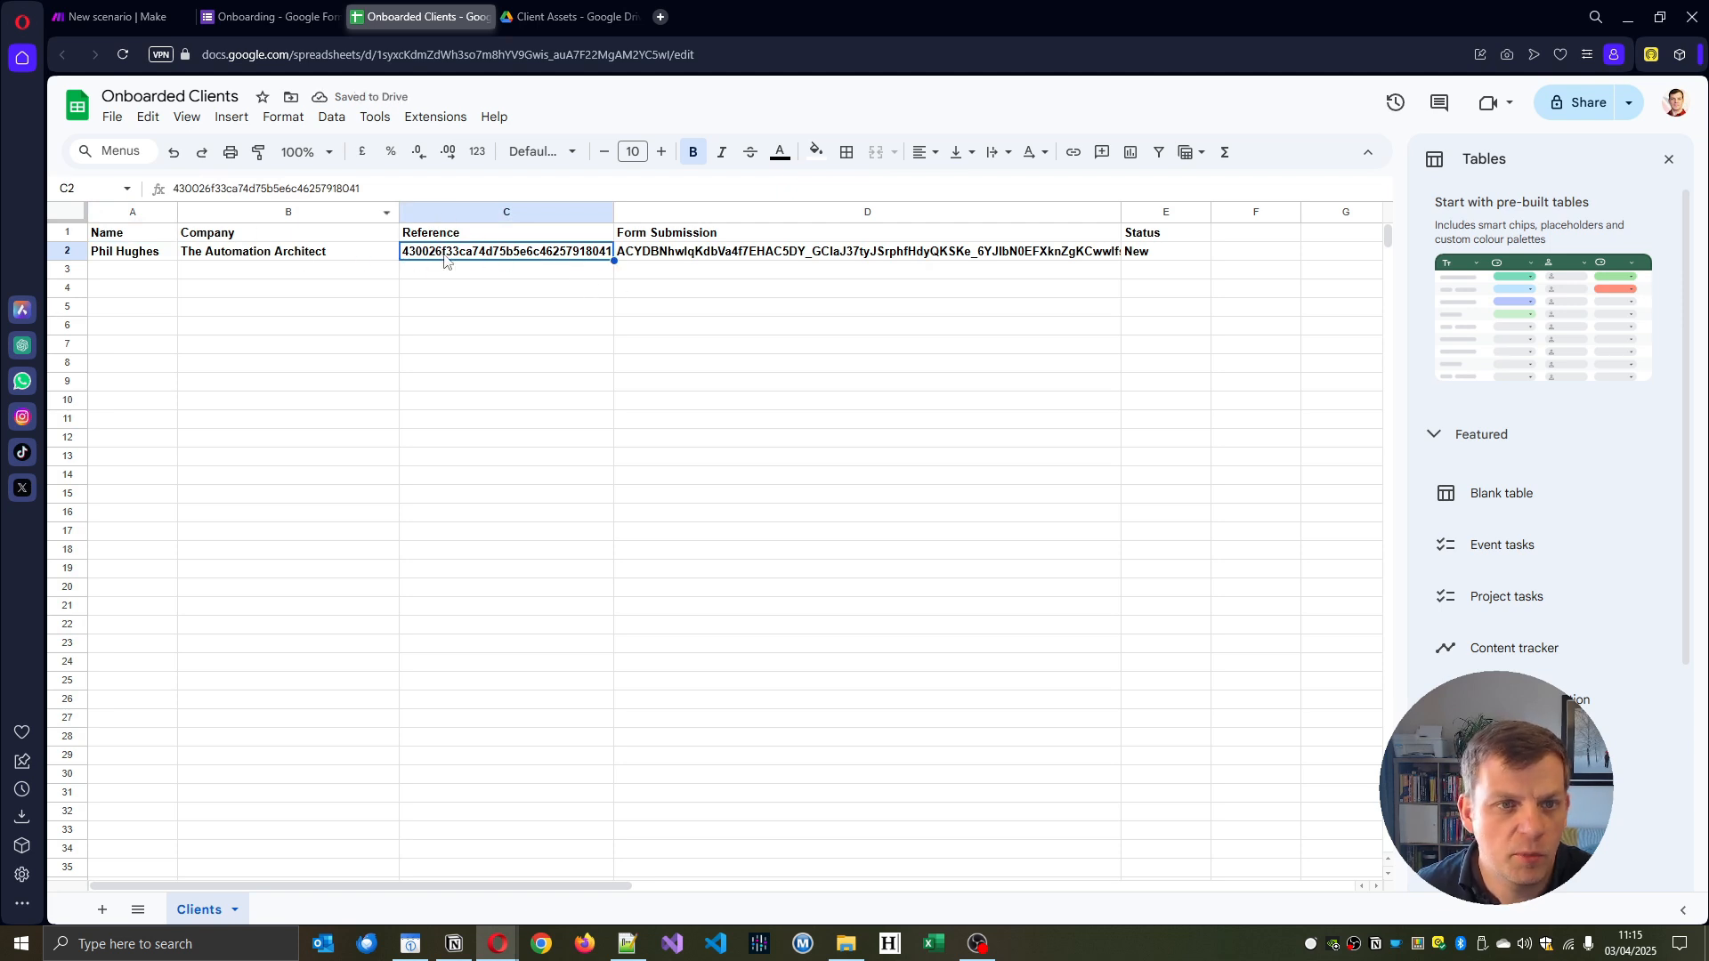
Enter the sample reference phh-001 in cell C3 below the client's reference and clear it again.
{"action": "left_click", "coordinate": [490, 272]}
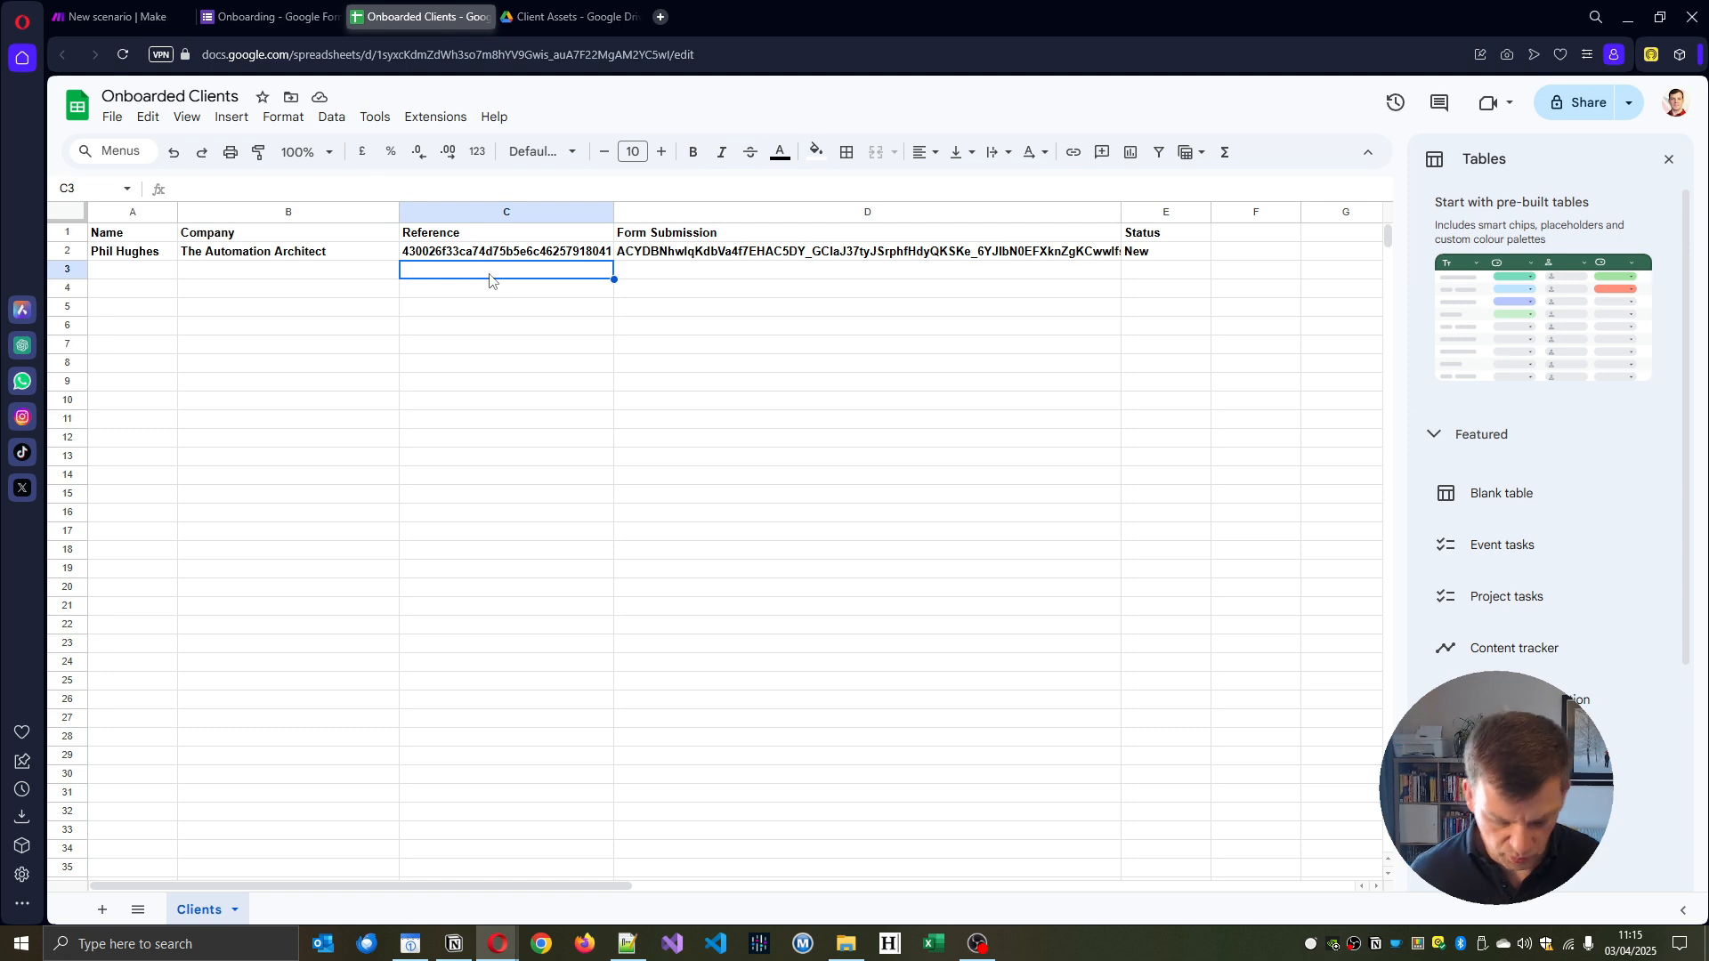
{"action": "type", "text": "phh-001"}
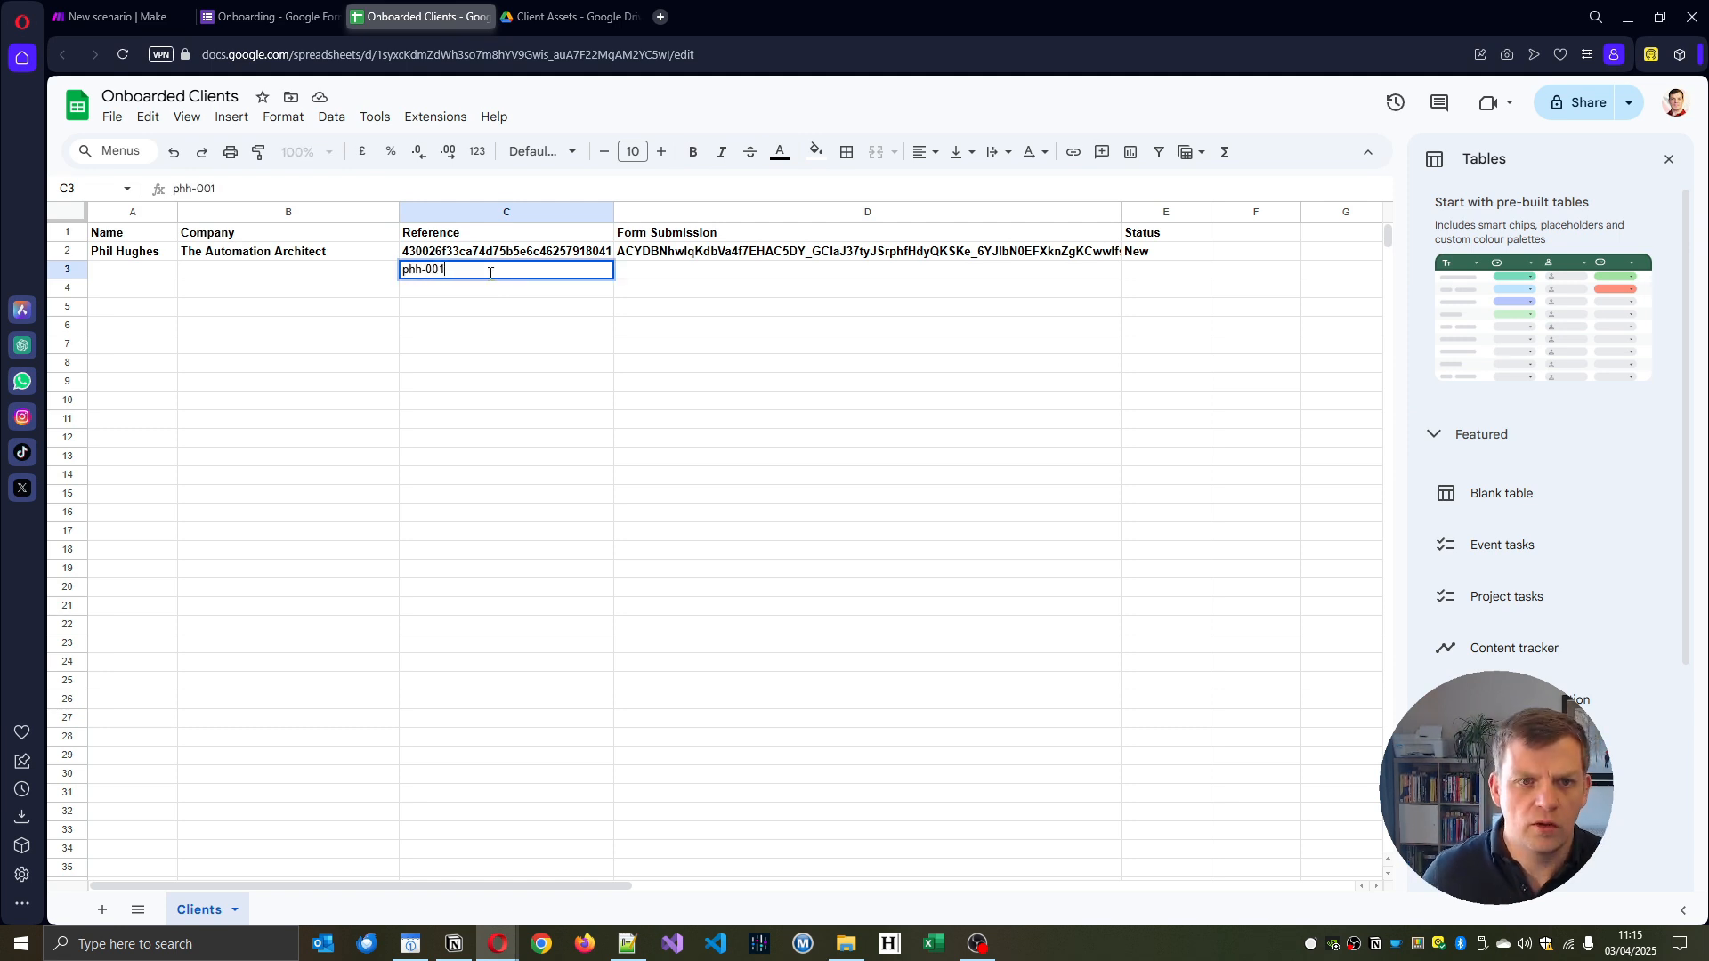
{"action": "key", "text": "Return"}
{"action": "key", "text": "Up"}
{"action": "key", "text": "Delete"}
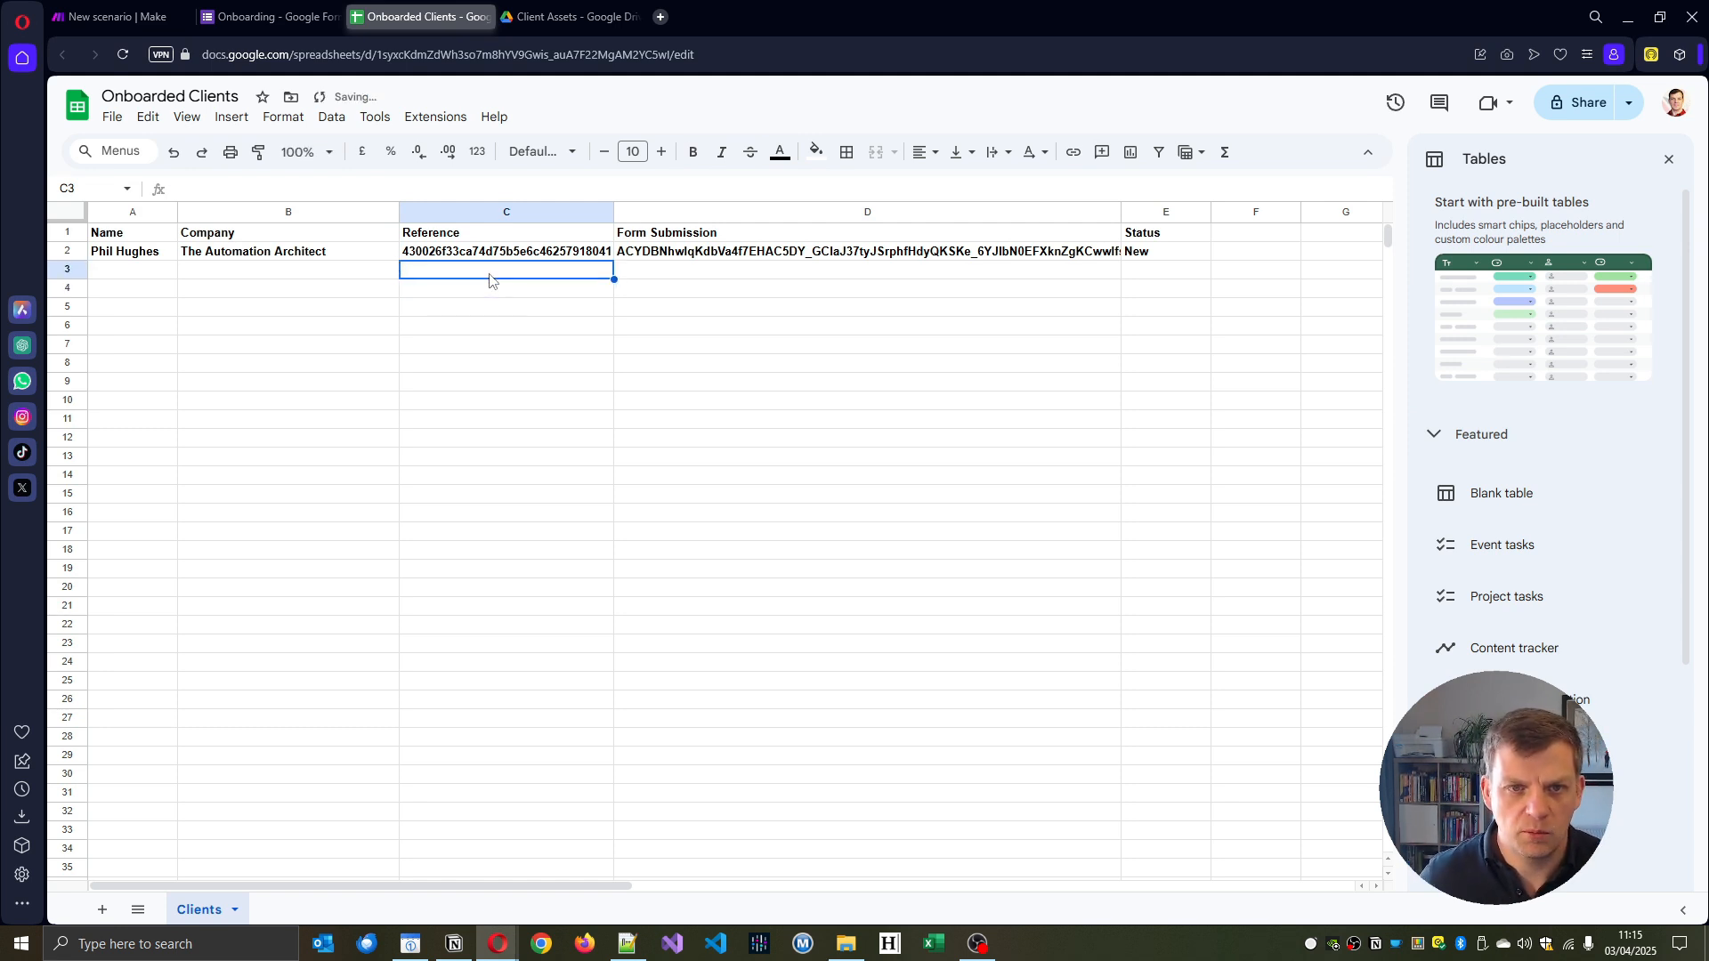
Check the client's Form Submission and Status values in row 2, and compare the Reference with the folder name in Client Assets.
{"action": "left_click", "coordinate": [737, 254]}
{"action": "left_click", "coordinate": [1140, 252]}
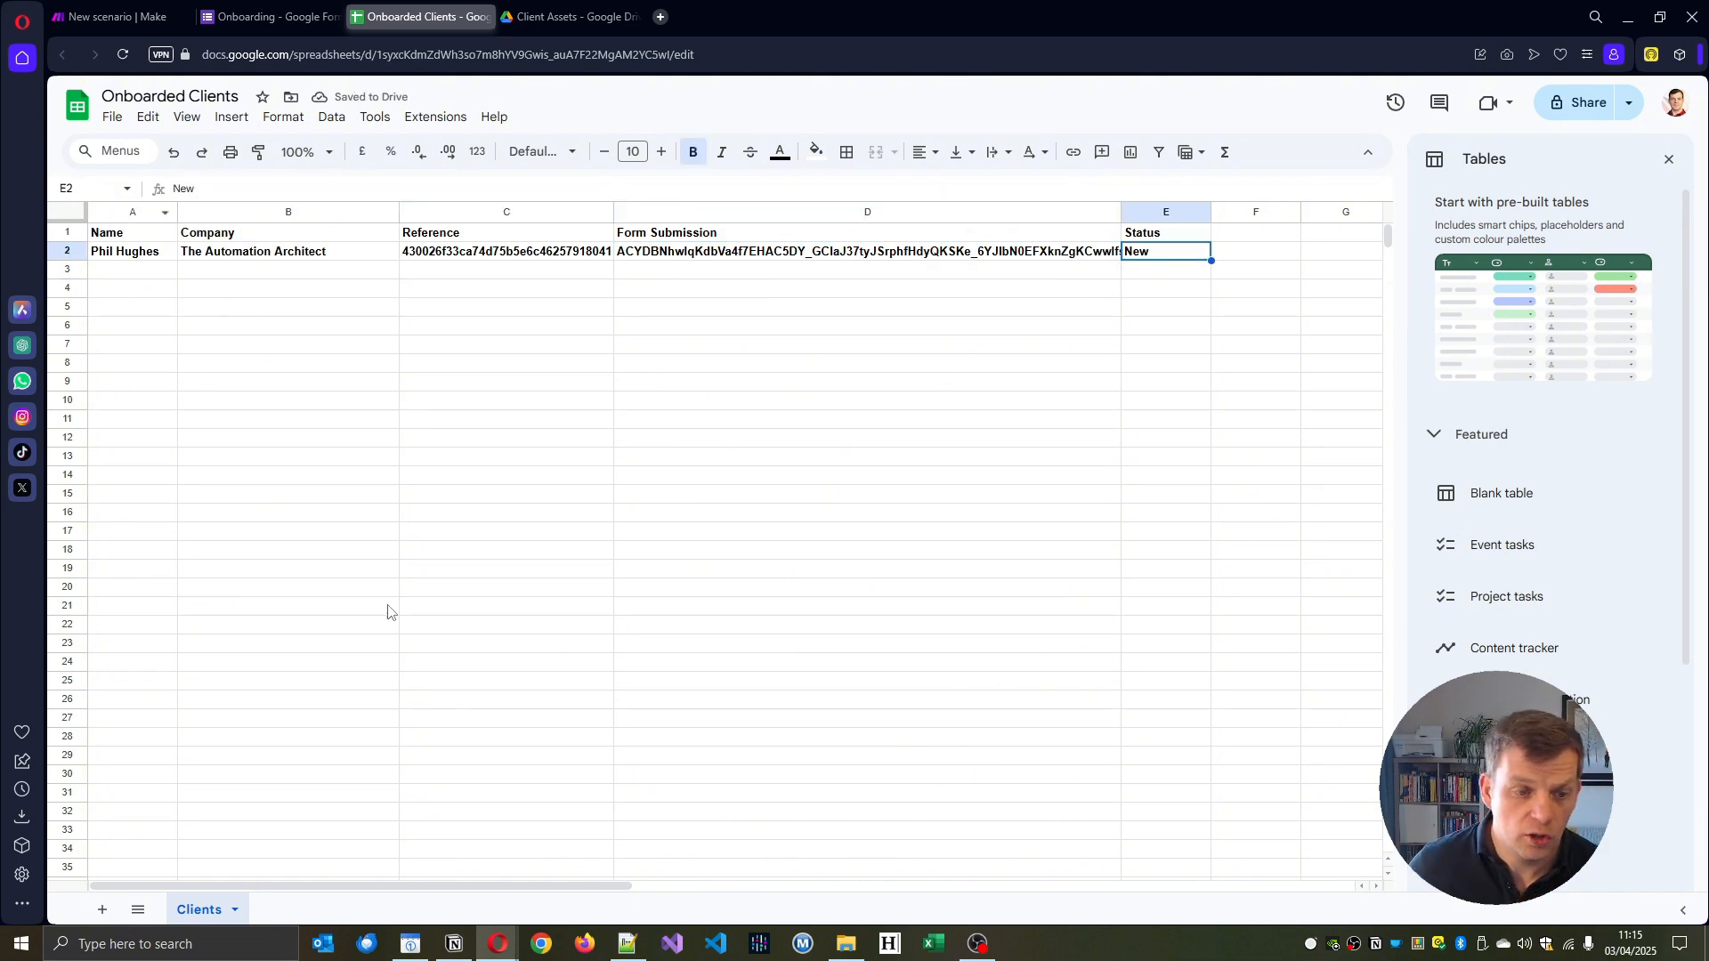
{"action": "left_click", "coordinate": [552, 16]}
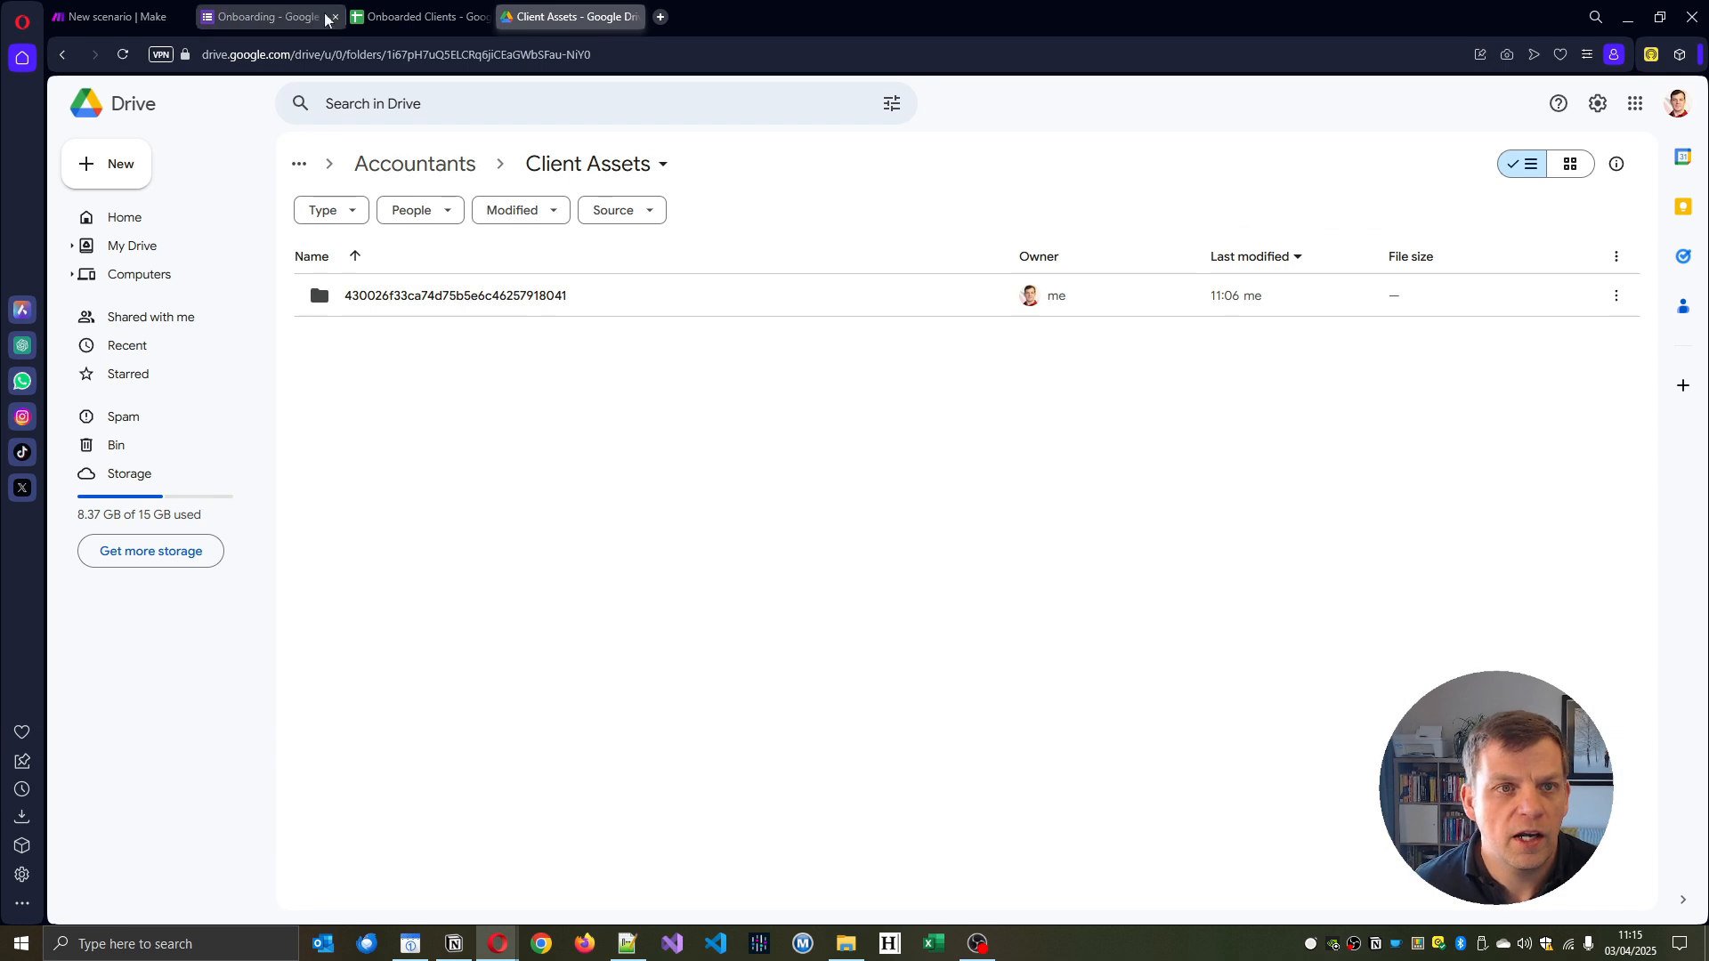
{"action": "left_click", "coordinate": [403, 27]}
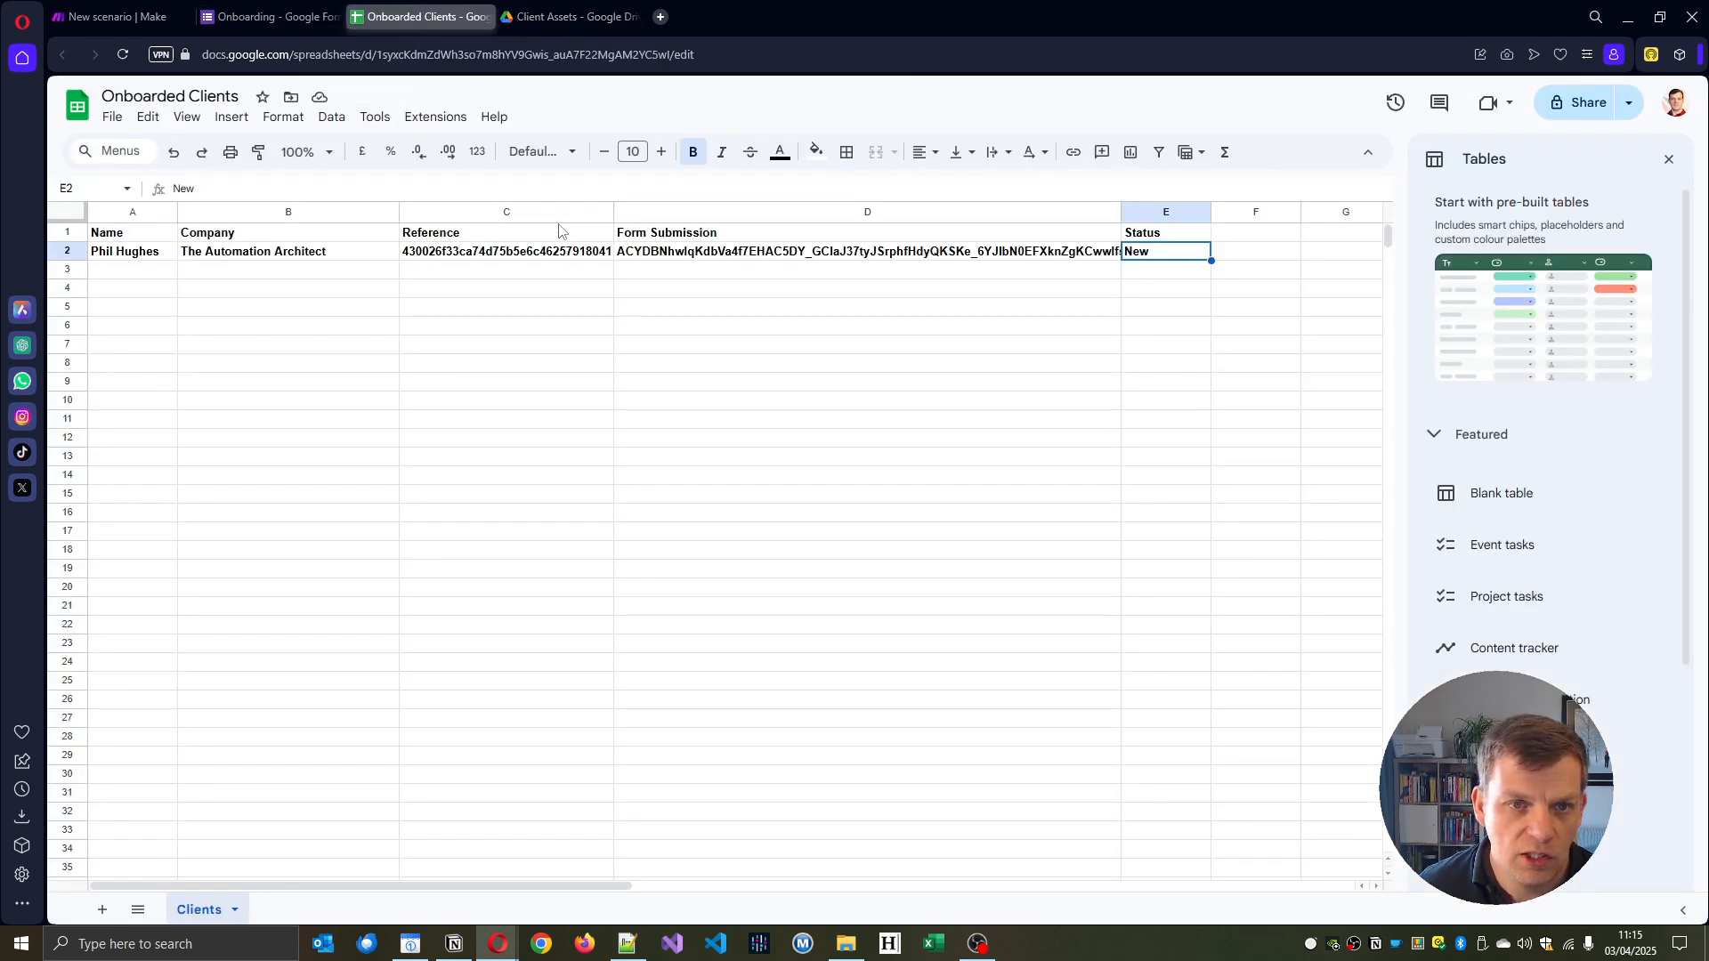
Open the client's folder inside Client Assets in Google Drive, view its Checklist spreadsheet, and close it.
{"action": "left_click", "coordinate": [569, 18]}
{"action": "left_click", "coordinate": [485, 301]}
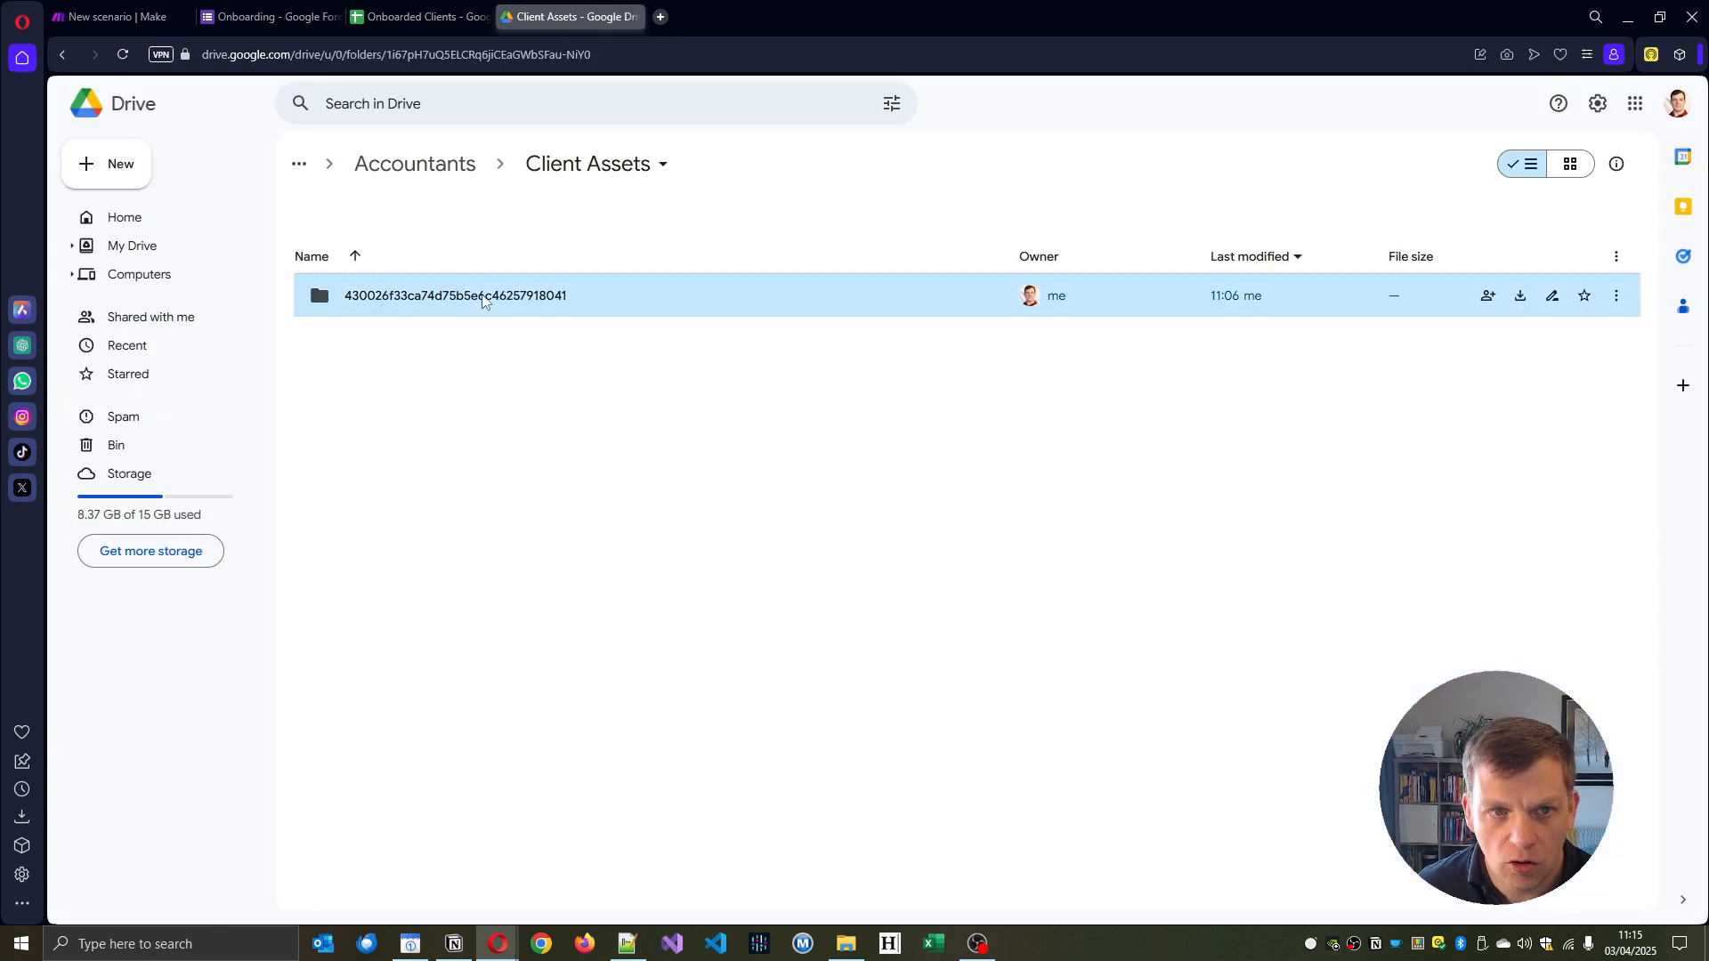
{"action": "double_click", "coordinate": [485, 301]}
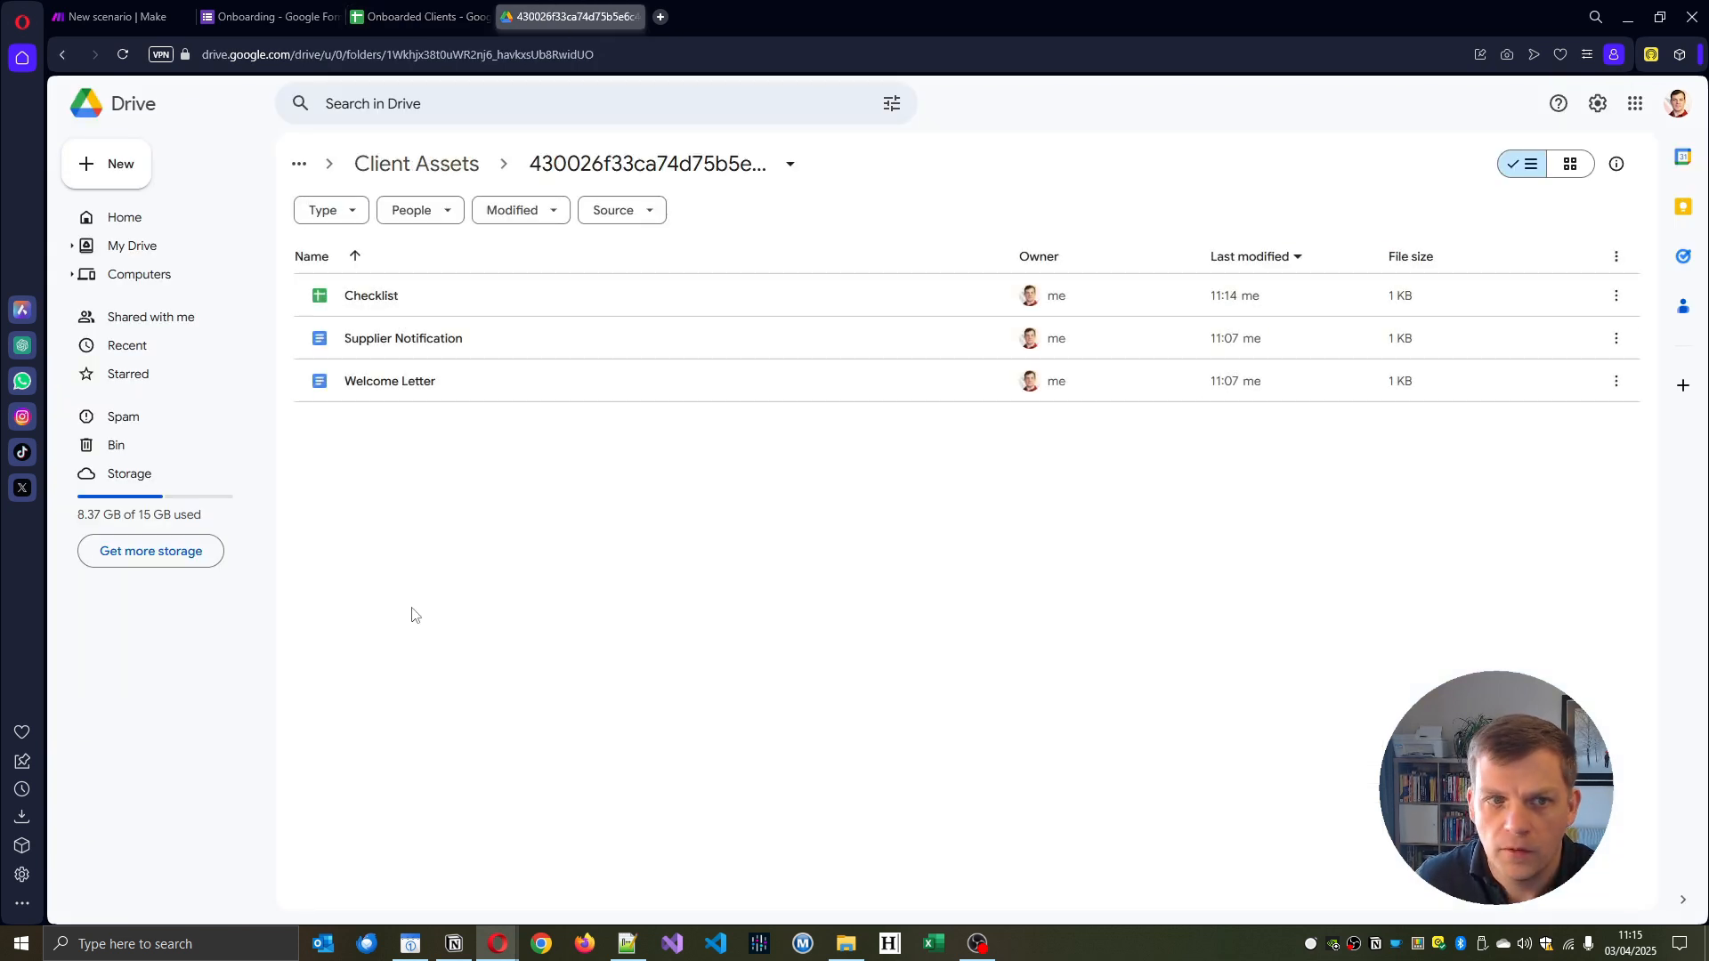
{"action": "double_click", "coordinate": [408, 307]}
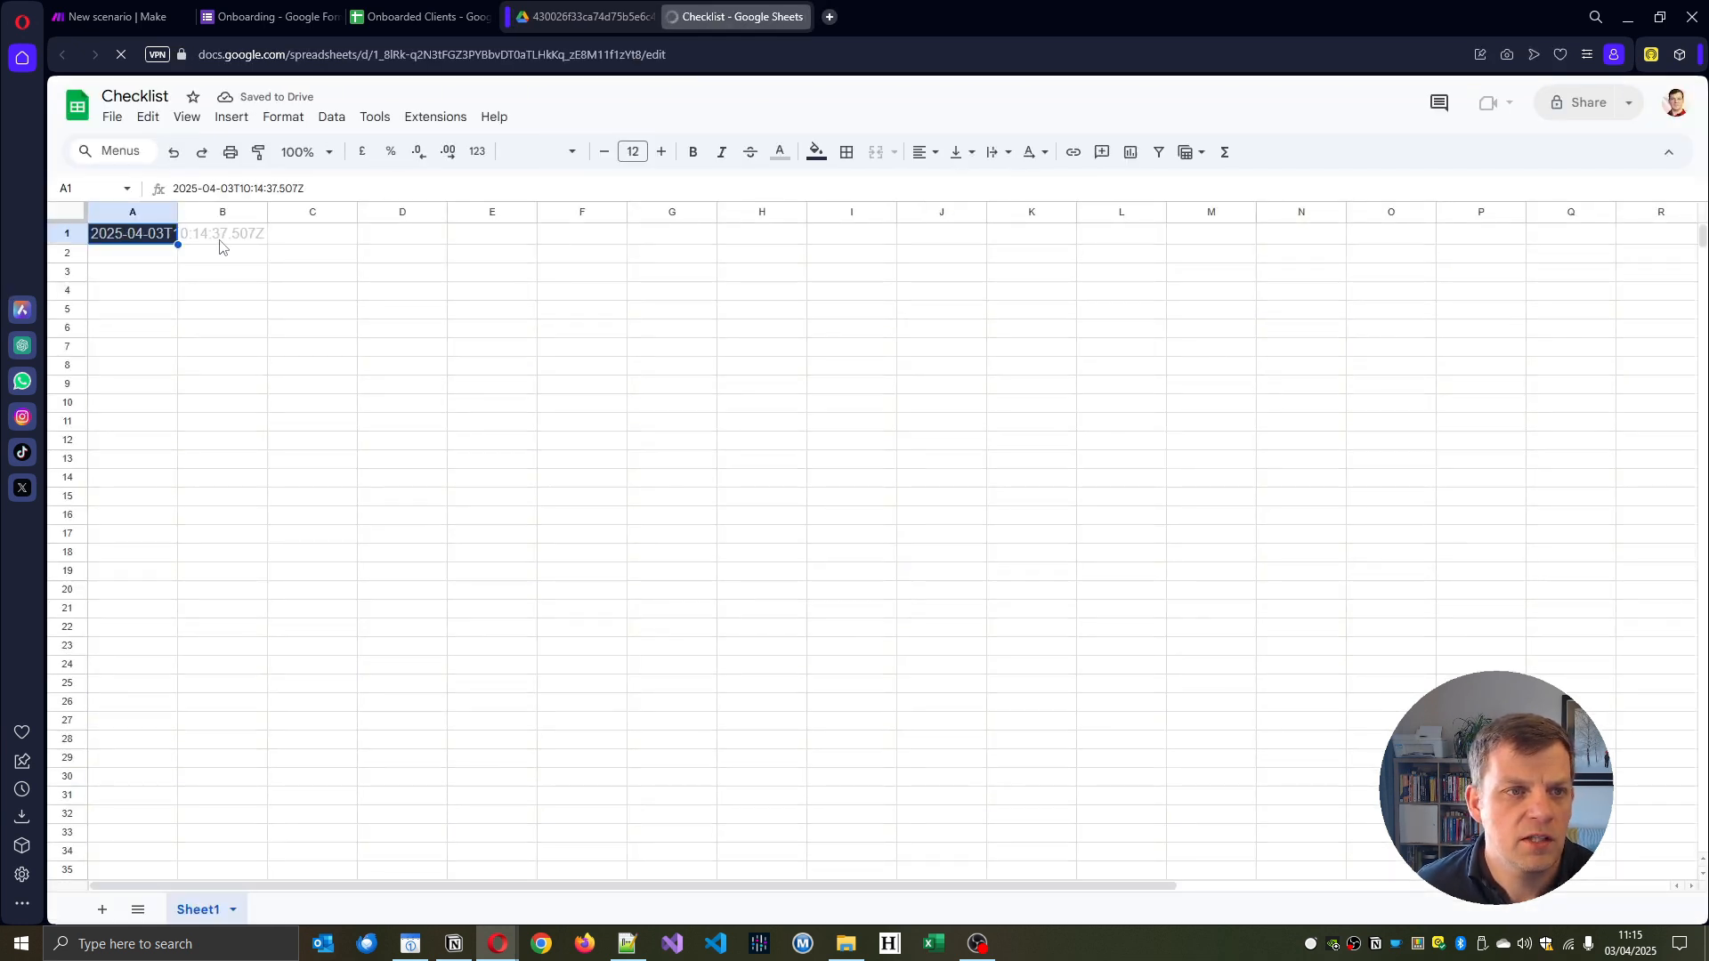
{"action": "left_click", "coordinate": [800, 17]}
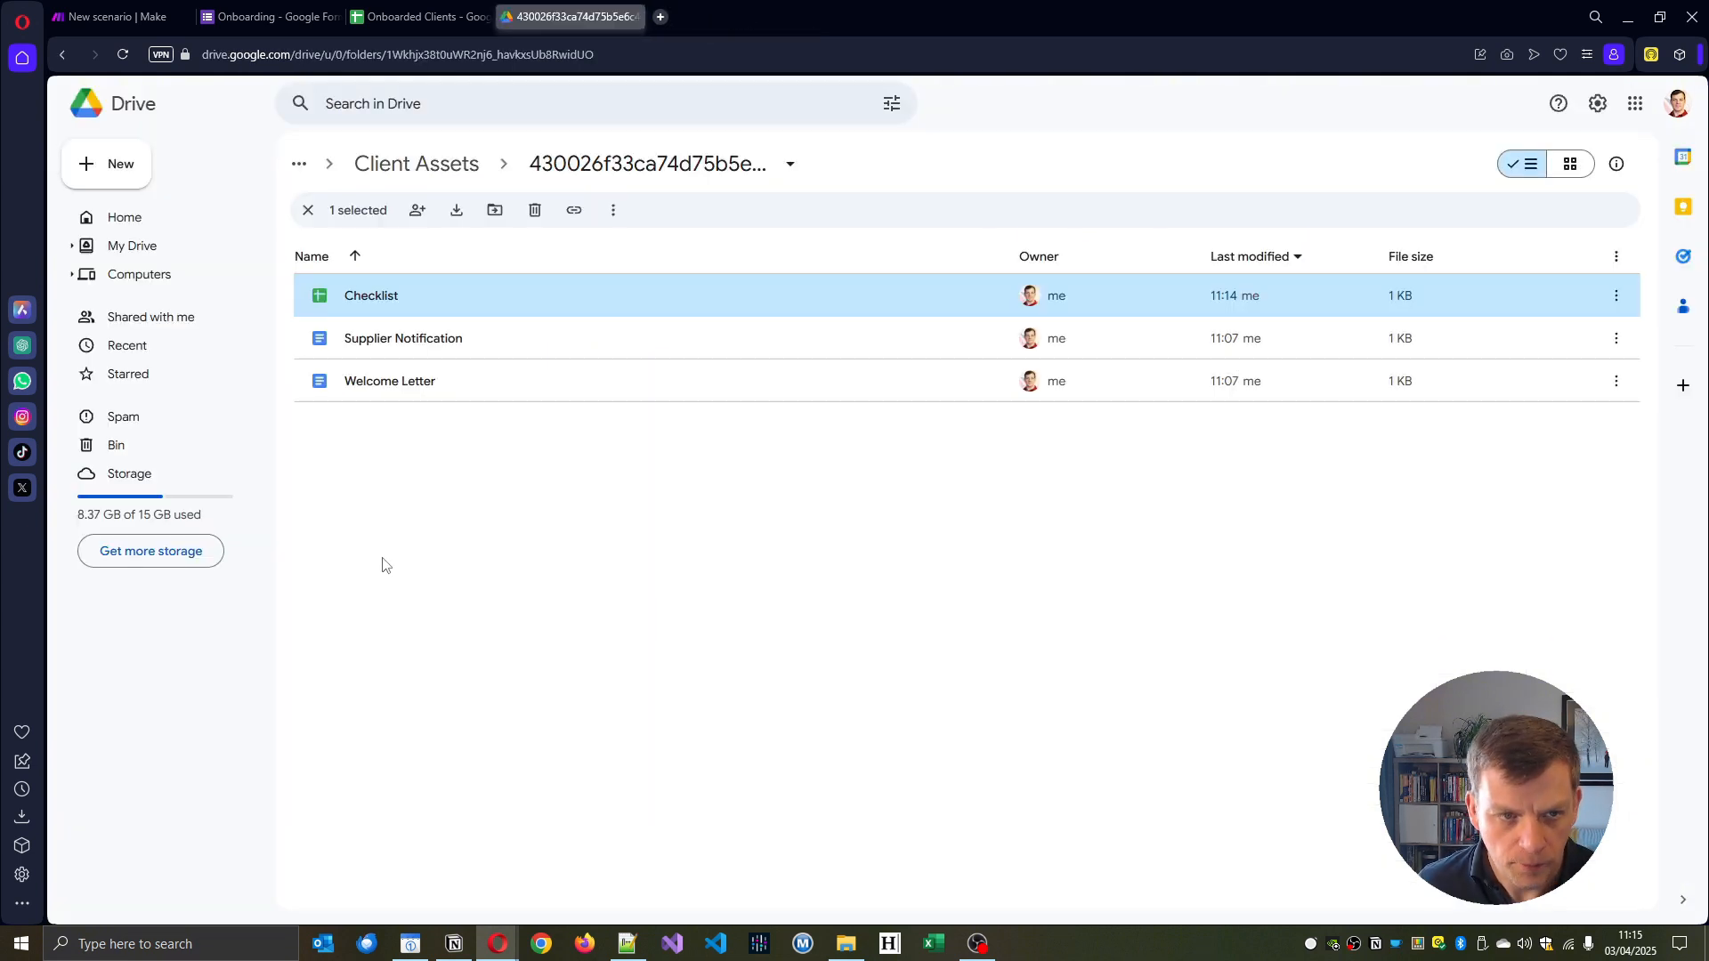
Open the Welcome Letter document from the client's folder, read it through to the end, and close it.
{"action": "double_click", "coordinate": [451, 389]}
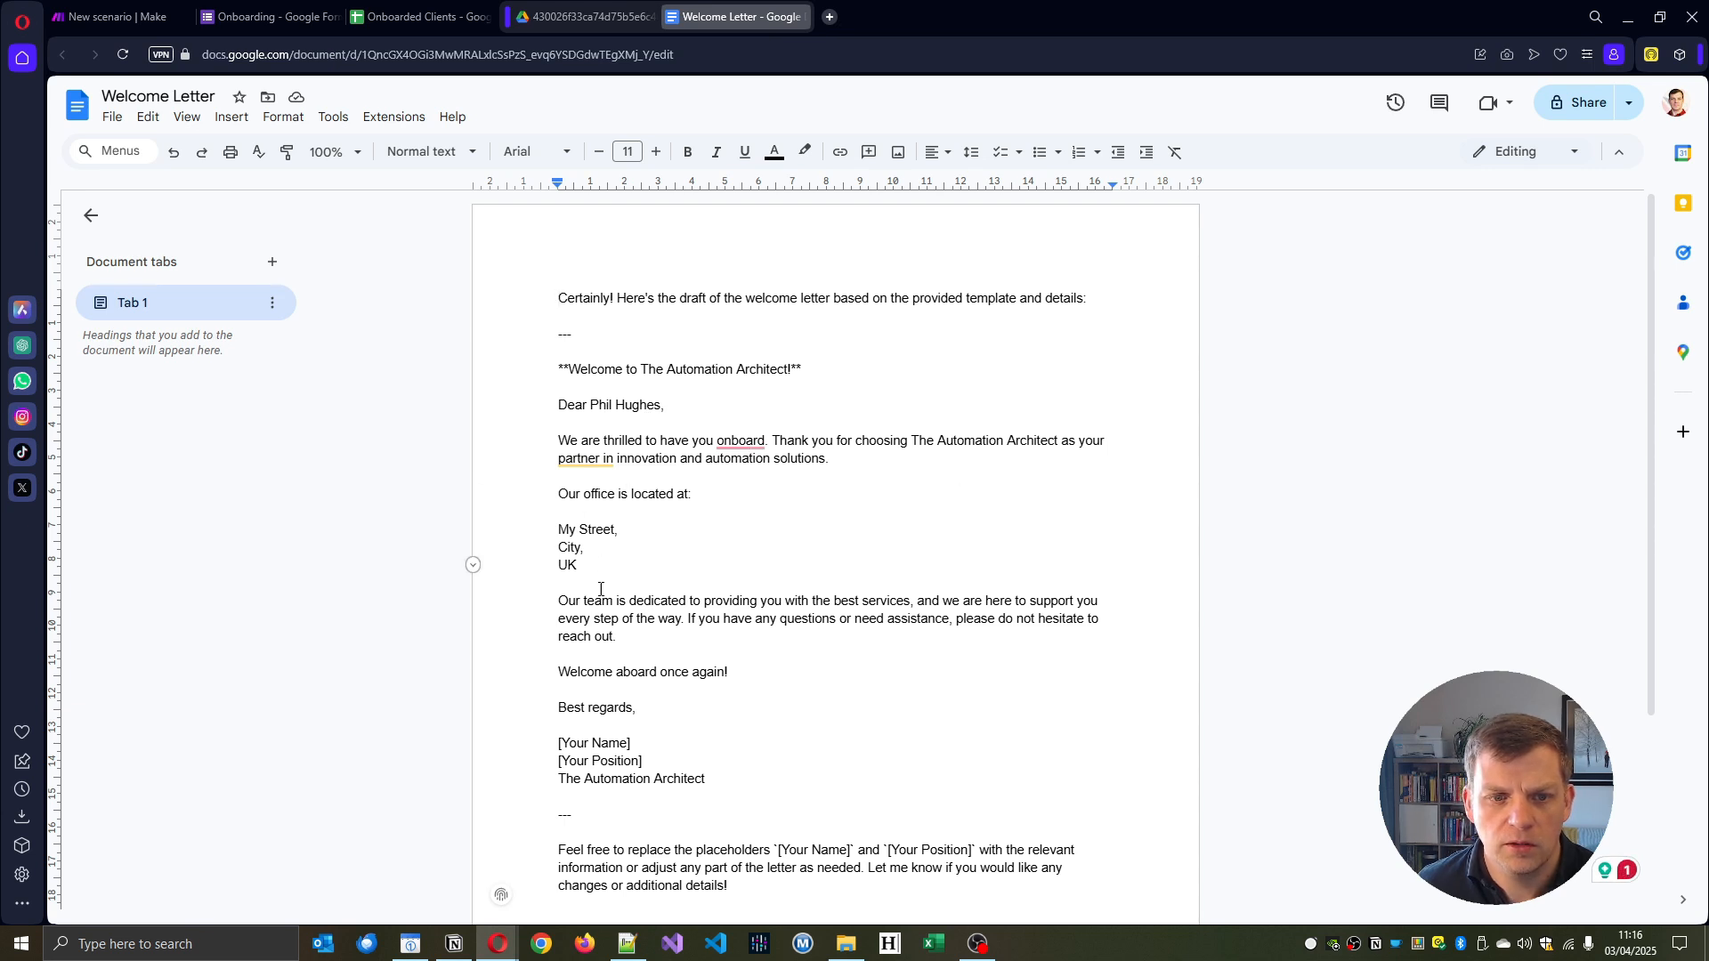
{"action": "scroll", "coordinate": [625, 587], "scroll_direction": "down", "scroll_amount": 4}
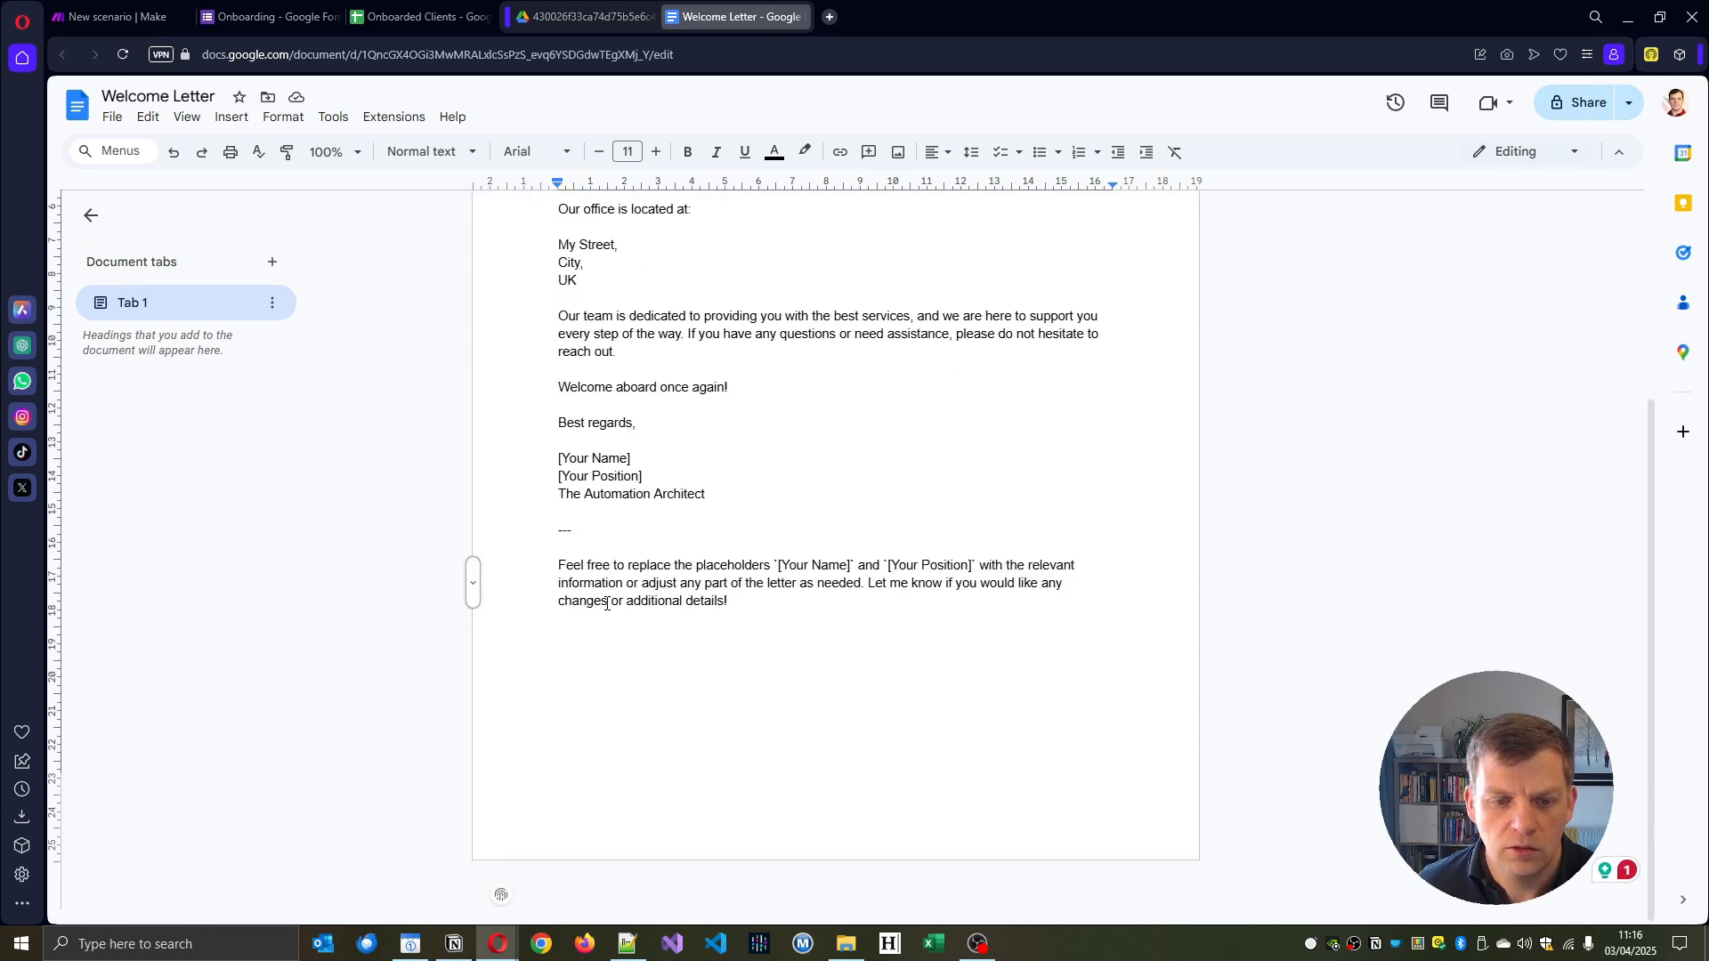
{"action": "scroll", "coordinate": [623, 524], "scroll_direction": "up", "scroll_amount": 4}
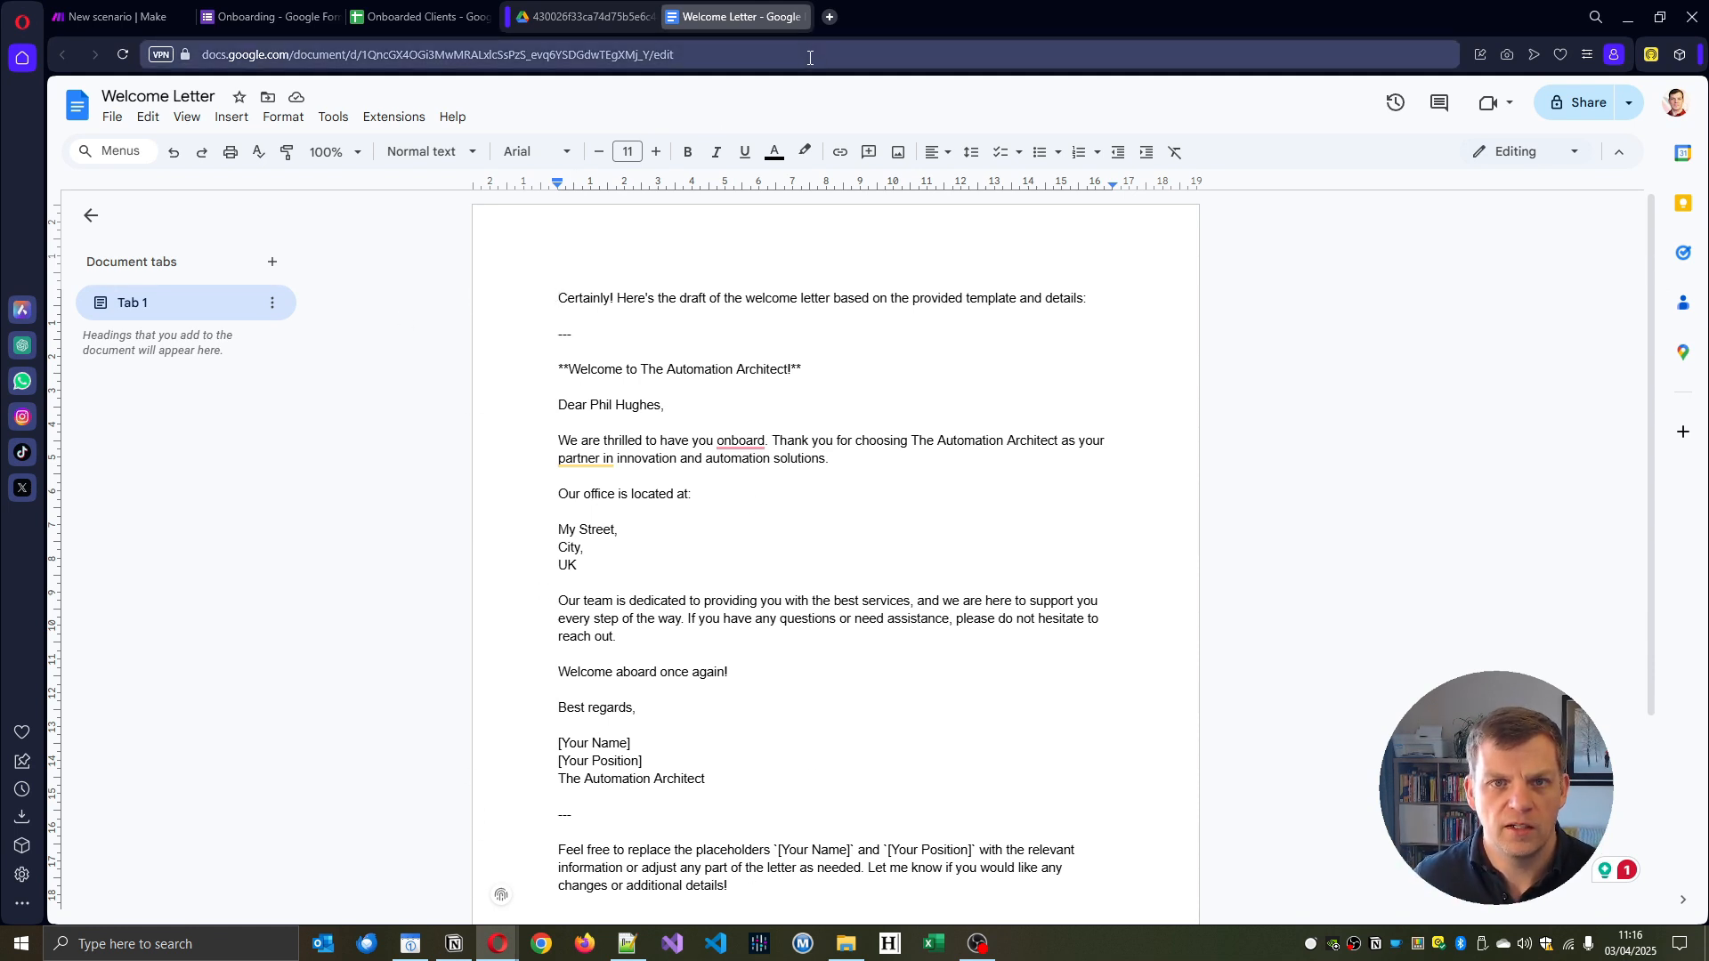
{"action": "left_click", "coordinate": [806, 17]}
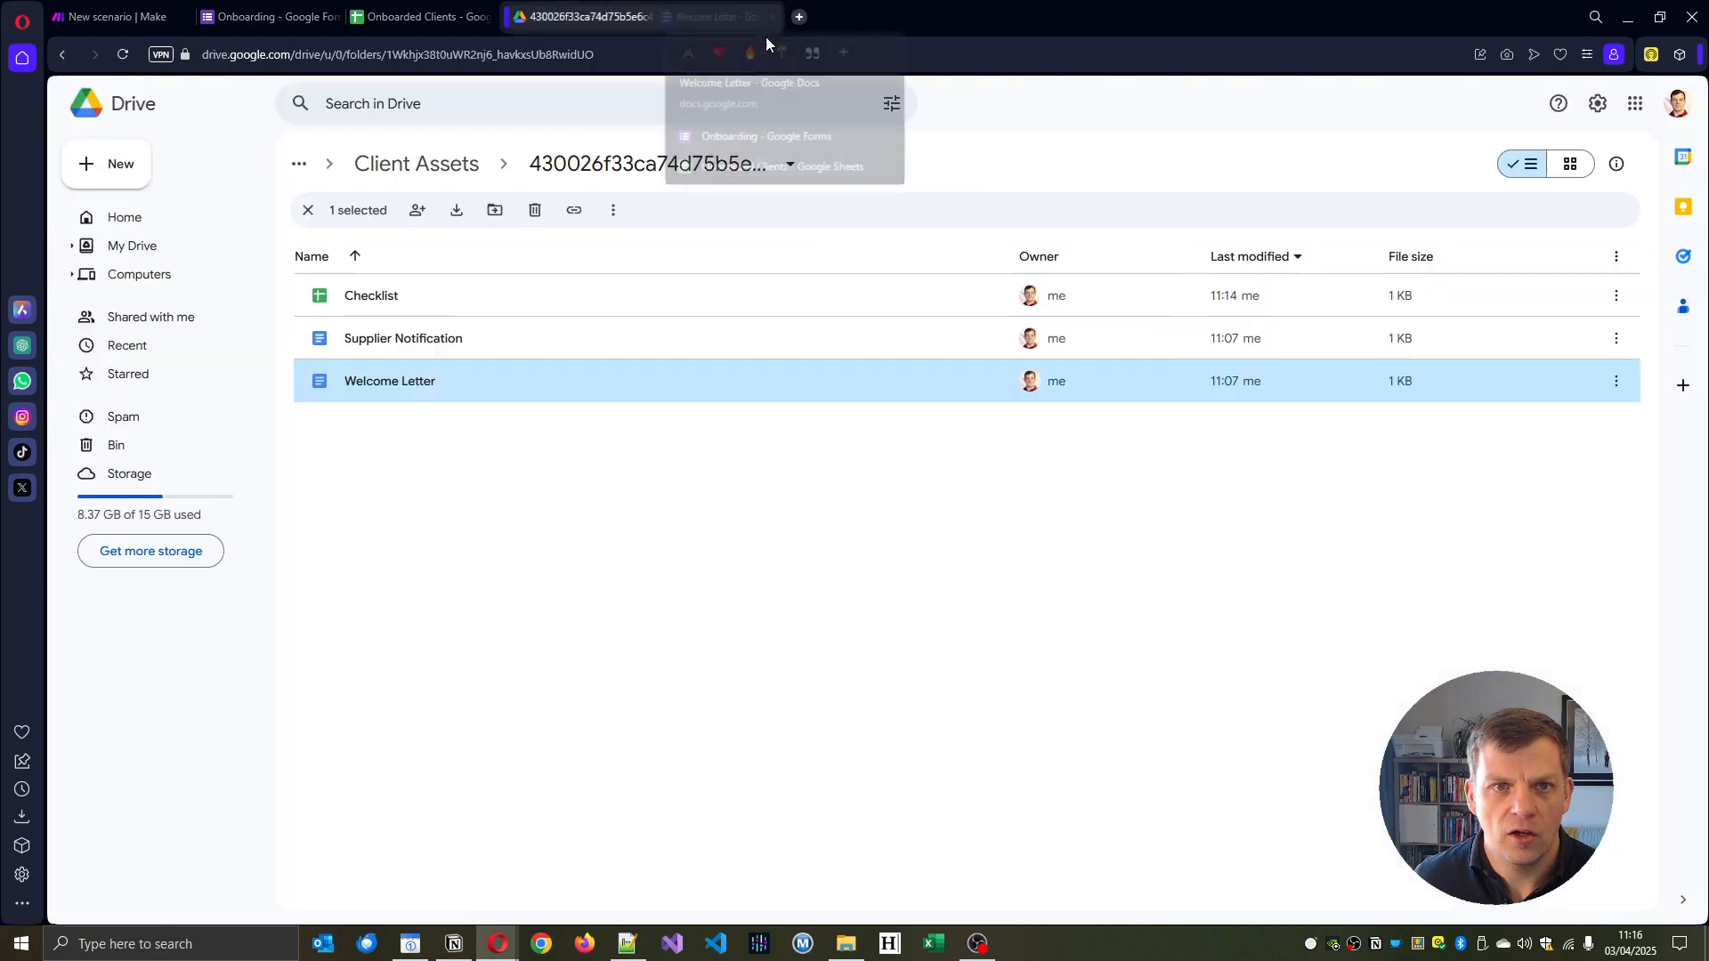
Open the Supplier Notification document from the client's folder, read both pages, and close it.
{"action": "double_click", "coordinate": [413, 347]}
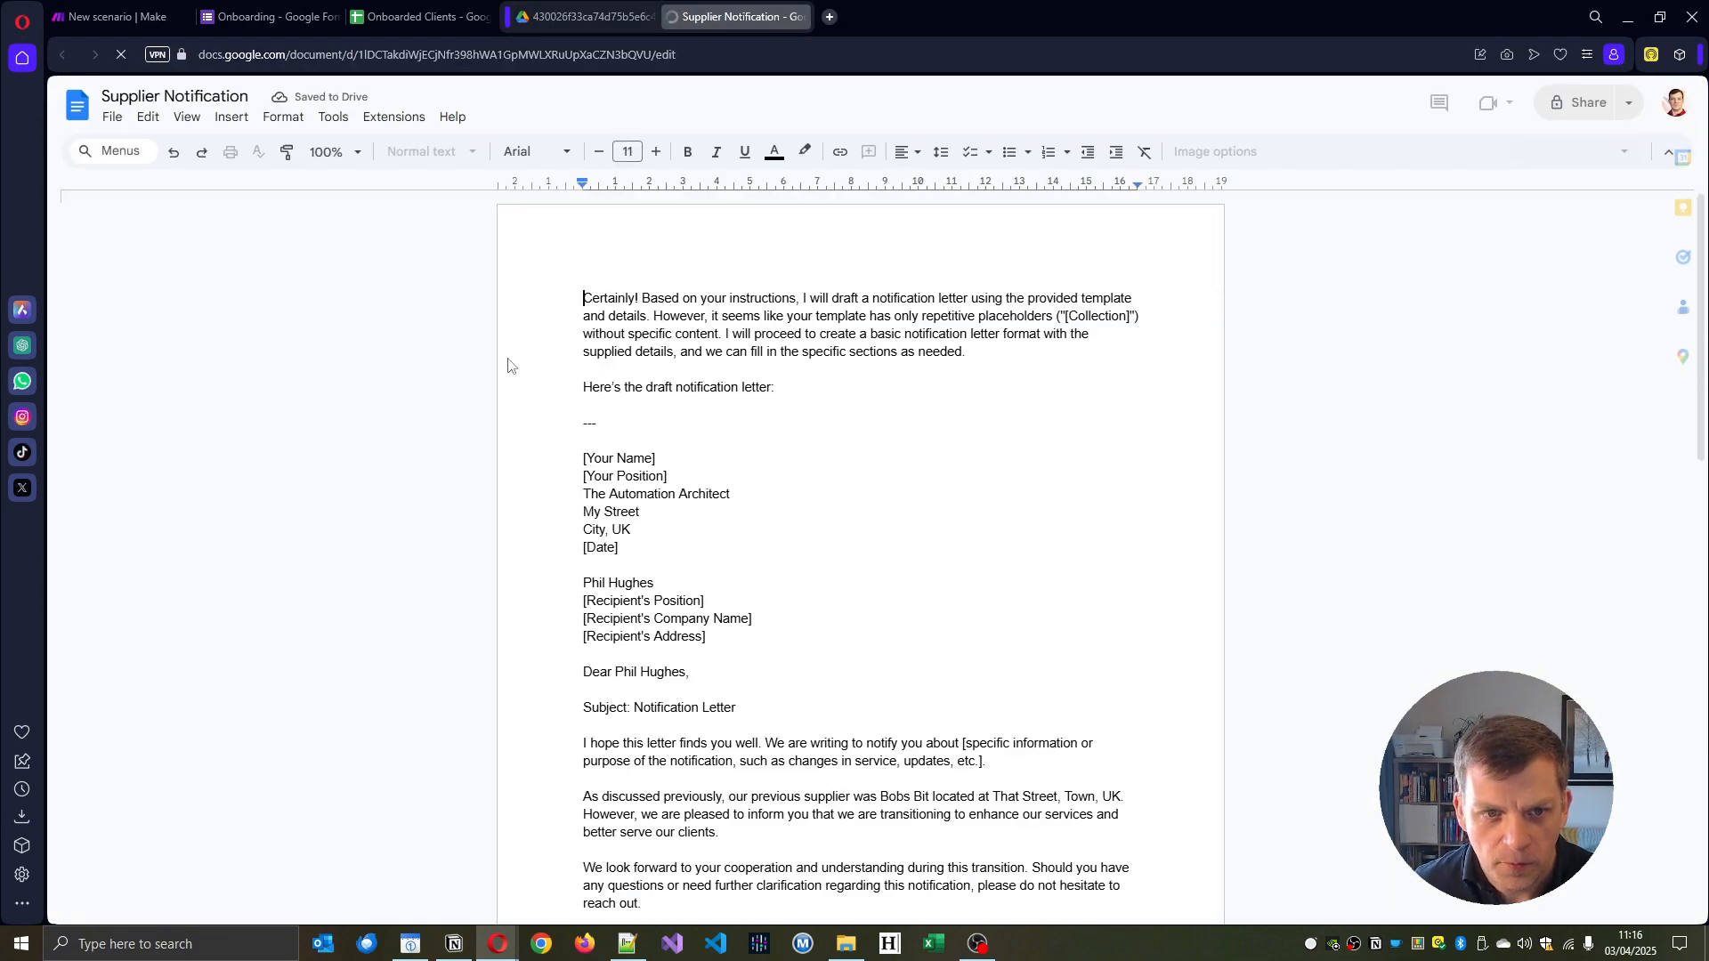
{"action": "scroll", "coordinate": [659, 405], "scroll_direction": "down", "scroll_amount": 2}
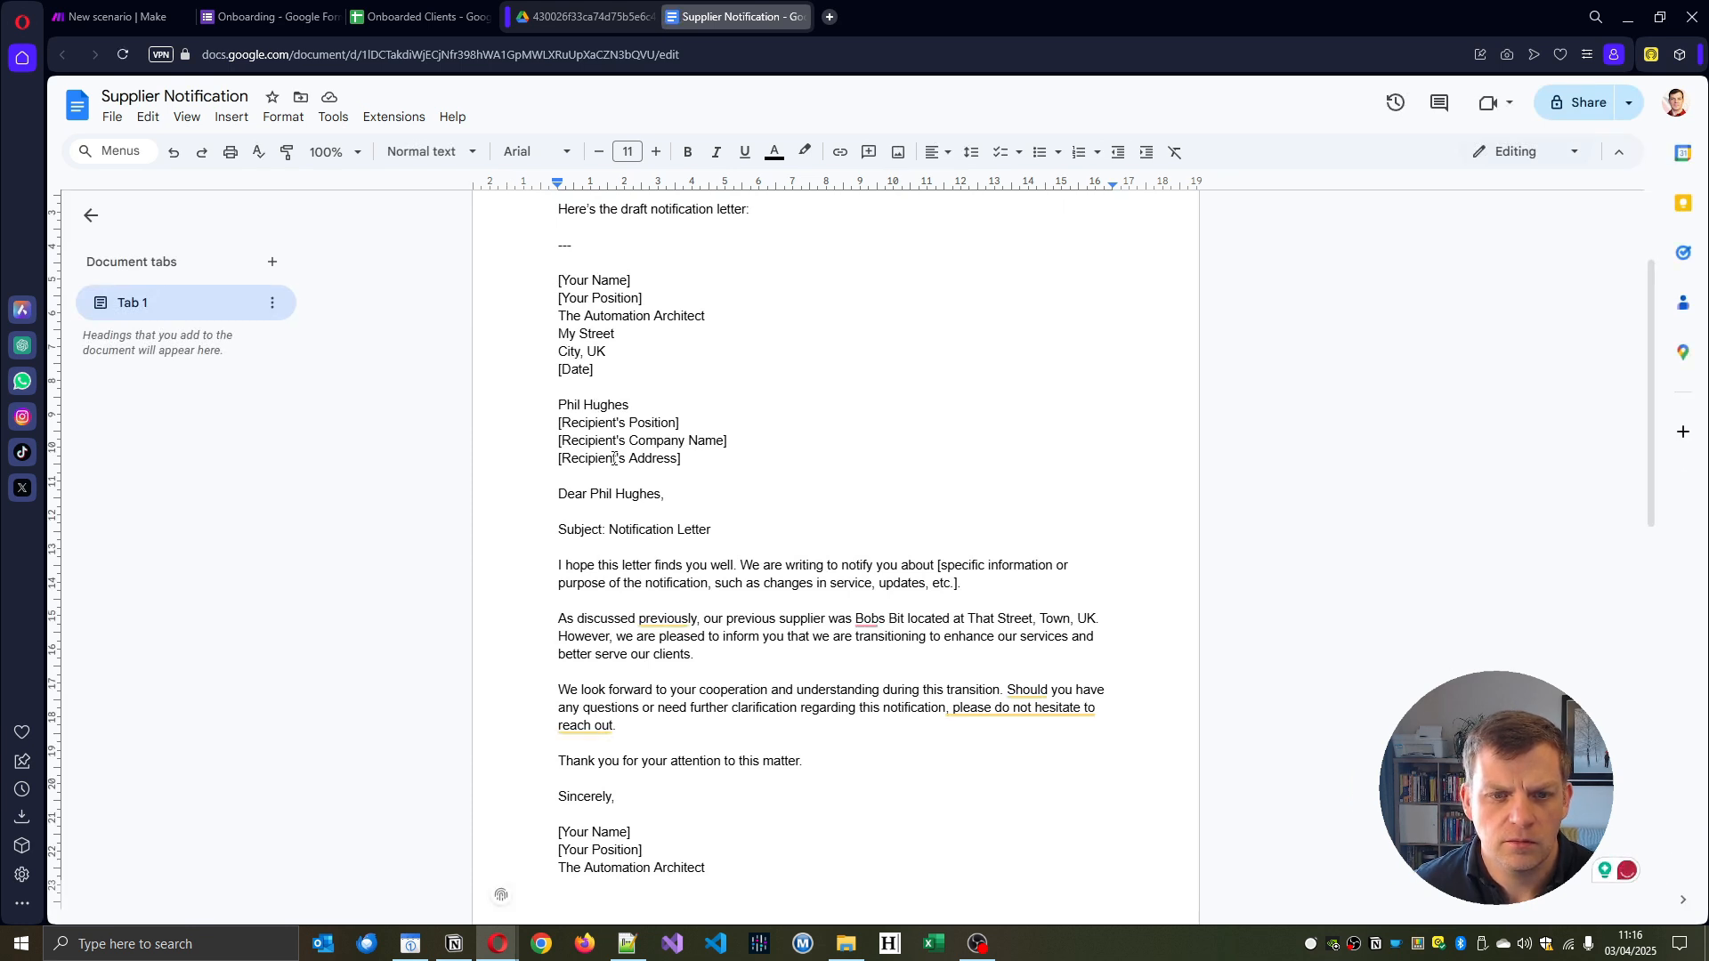
{"action": "scroll", "coordinate": [624, 640], "scroll_direction": "down", "scroll_amount": 4}
{"action": "scroll", "coordinate": [625, 640], "scroll_direction": "down", "scroll_amount": 2}
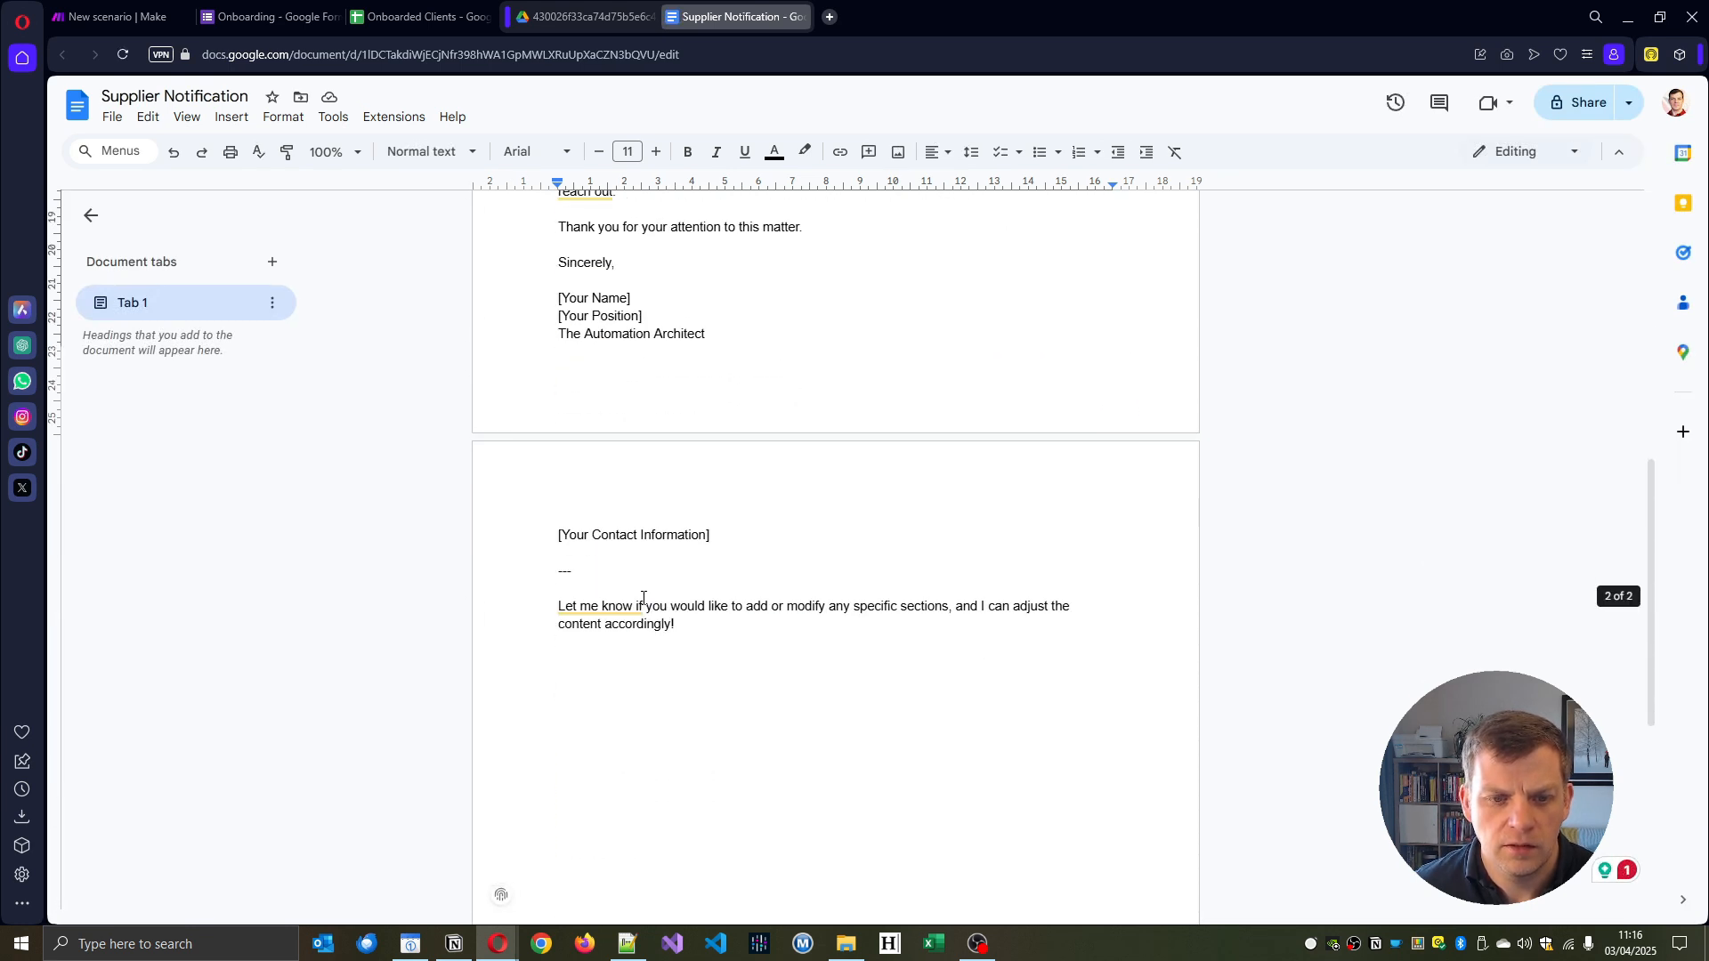
{"action": "scroll", "coordinate": [628, 571], "scroll_direction": "up", "scroll_amount": 8}
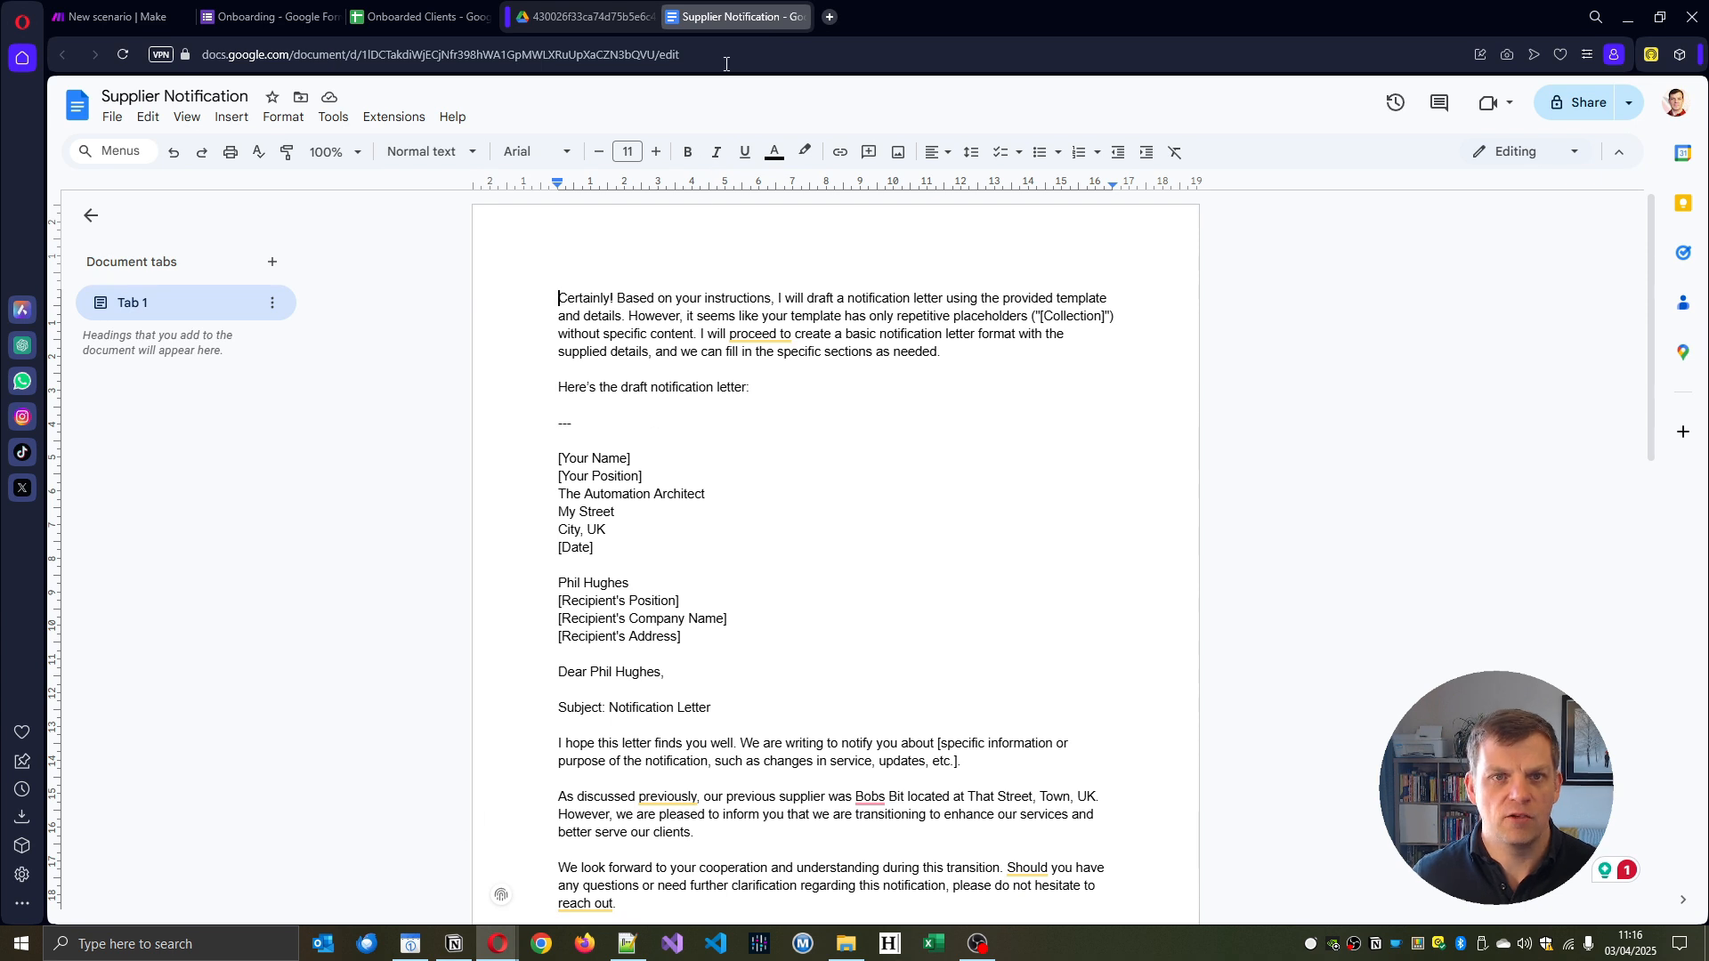
{"action": "left_click", "coordinate": [800, 17]}
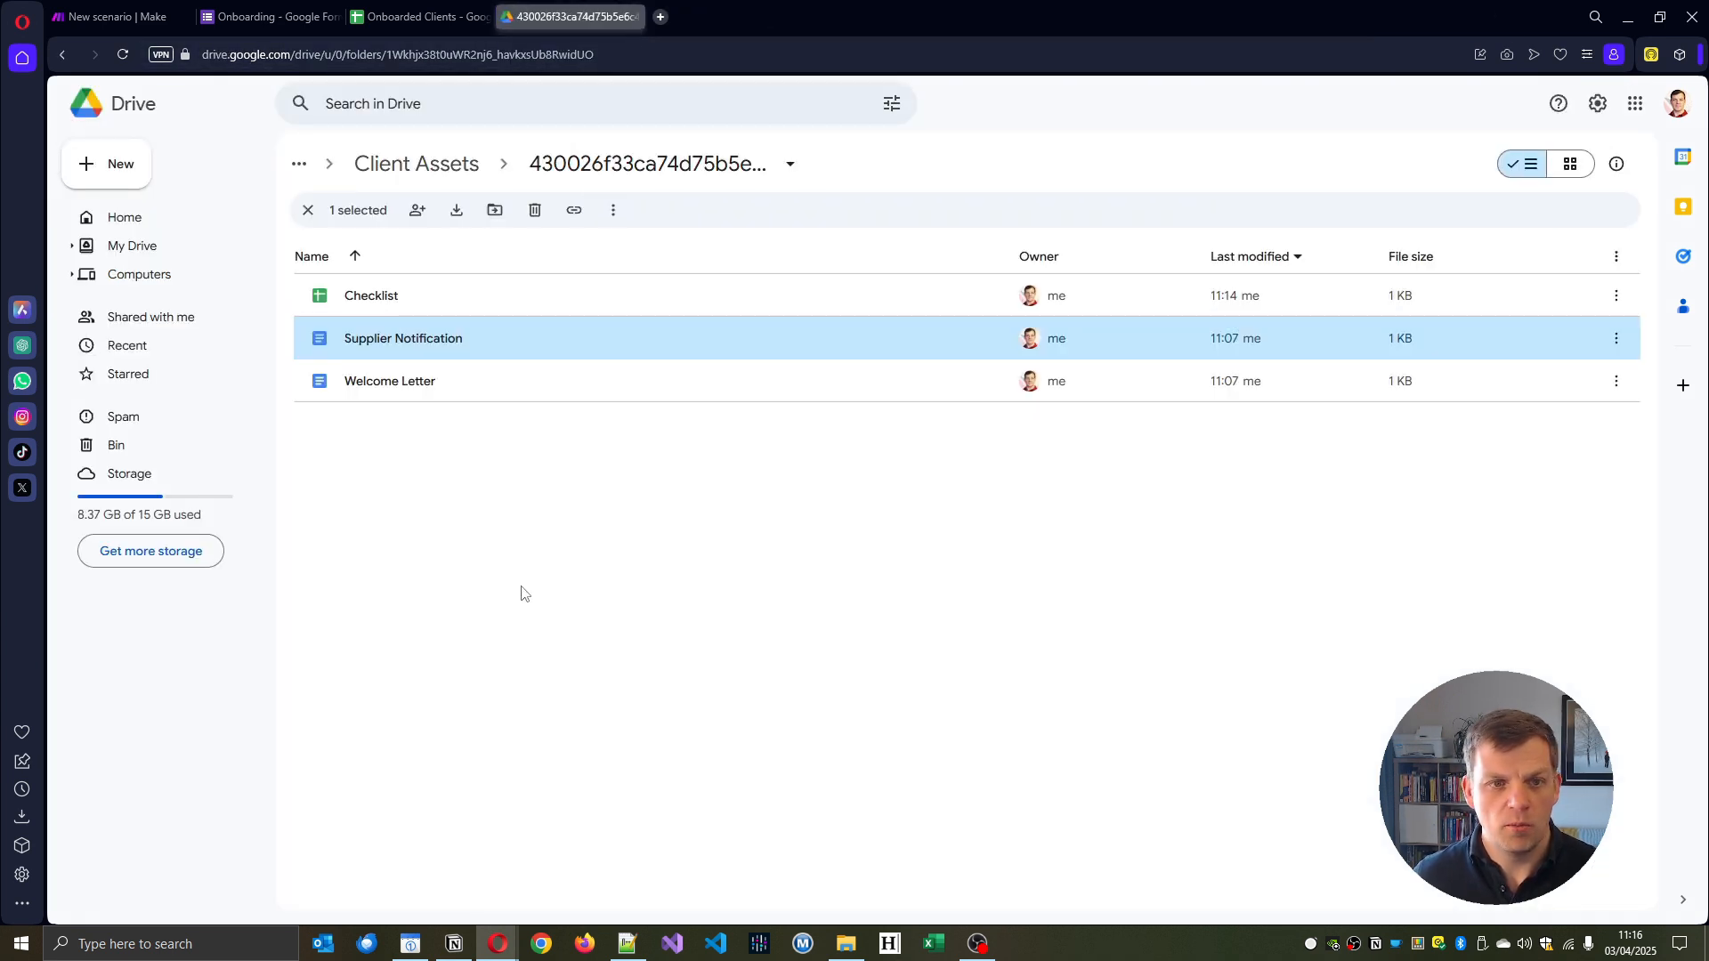